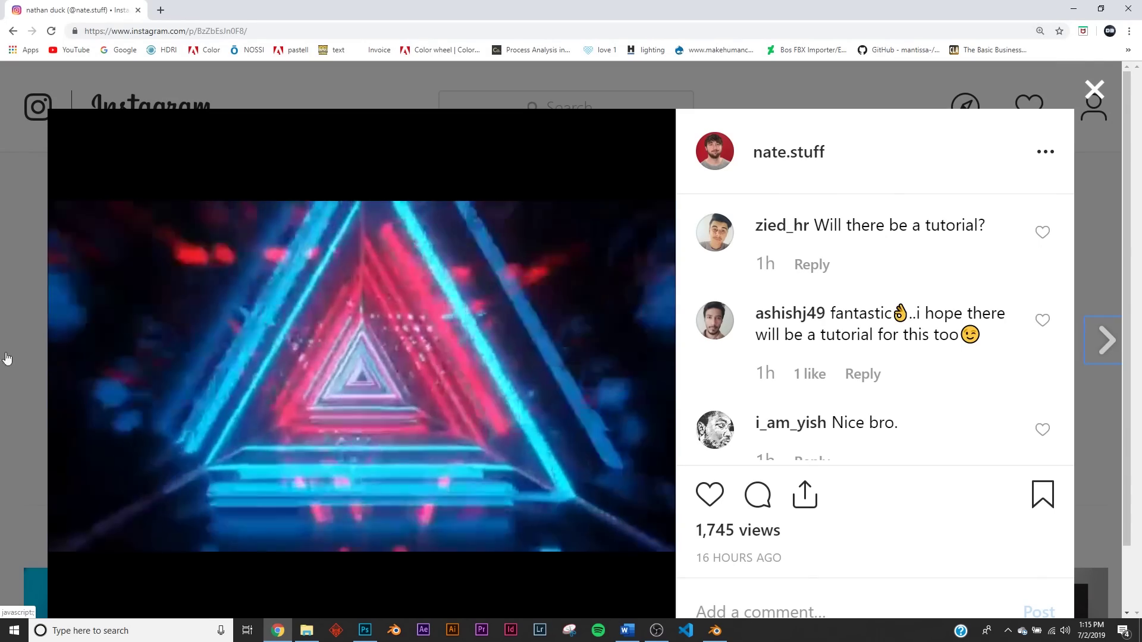
Step: Reset the browser zoom to 100%, then view the triangle tunnel video post and close it
key(ctrl+0)
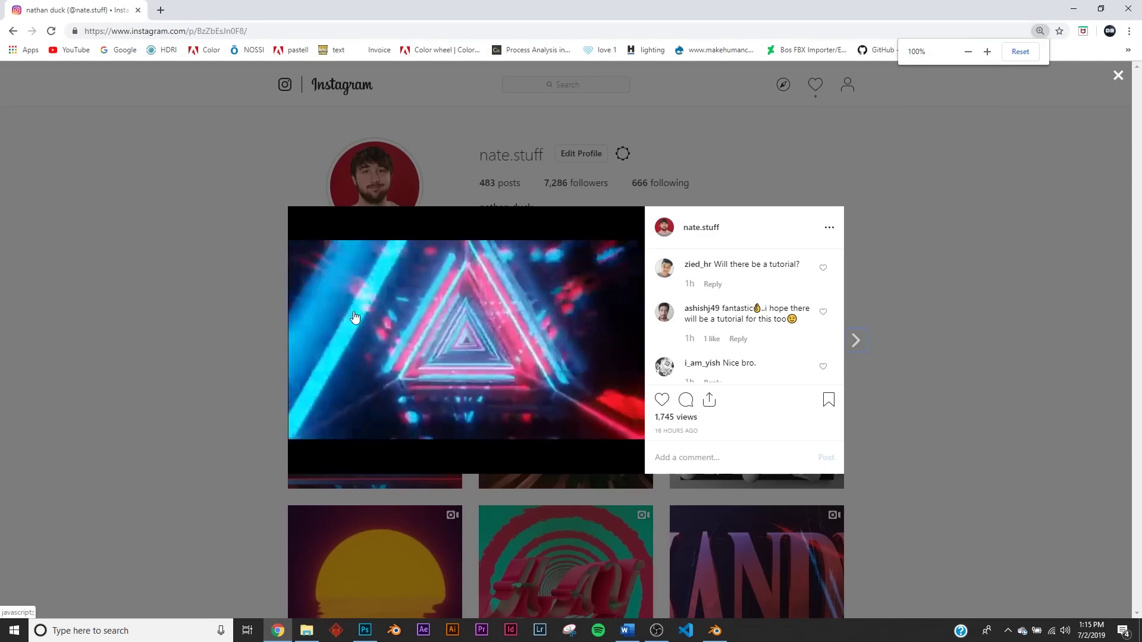
click(943, 220)
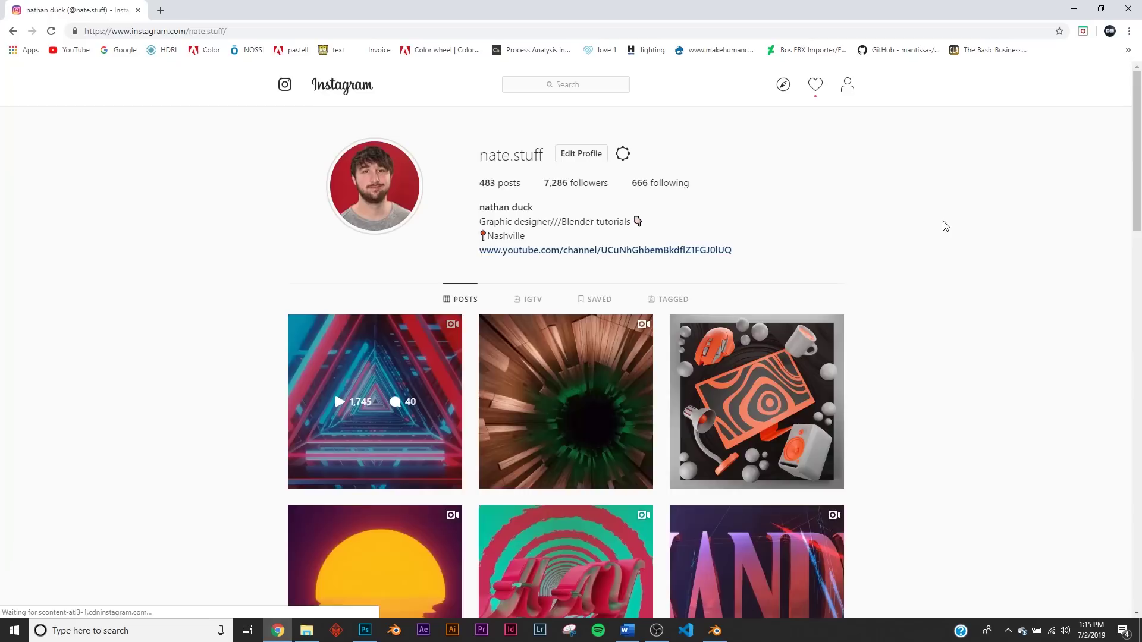
click(418, 402)
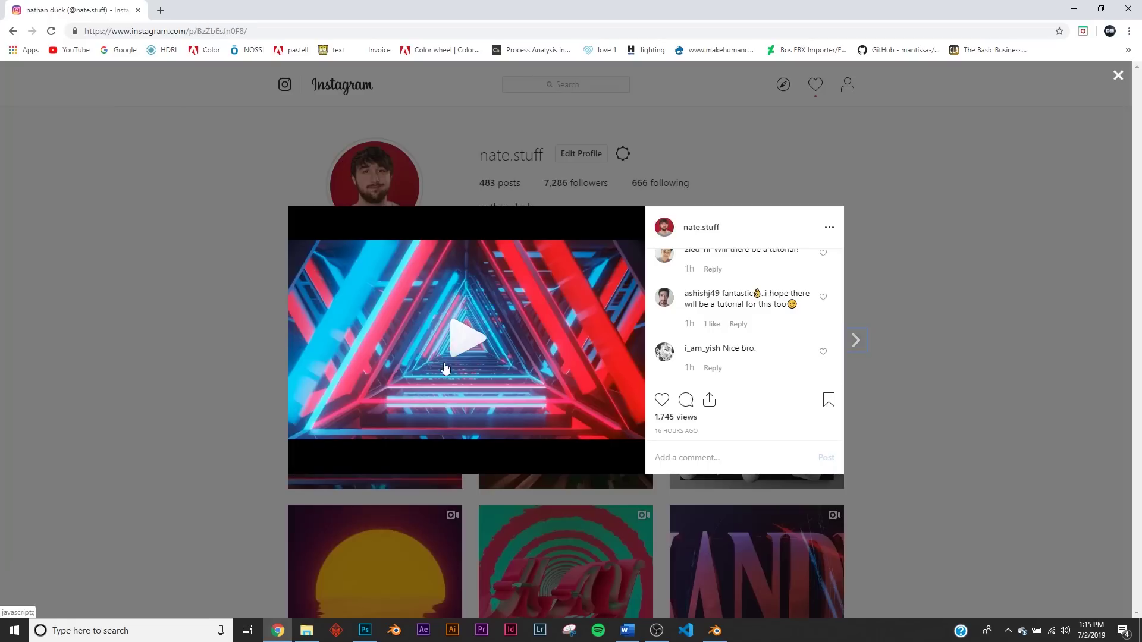
click(992, 323)
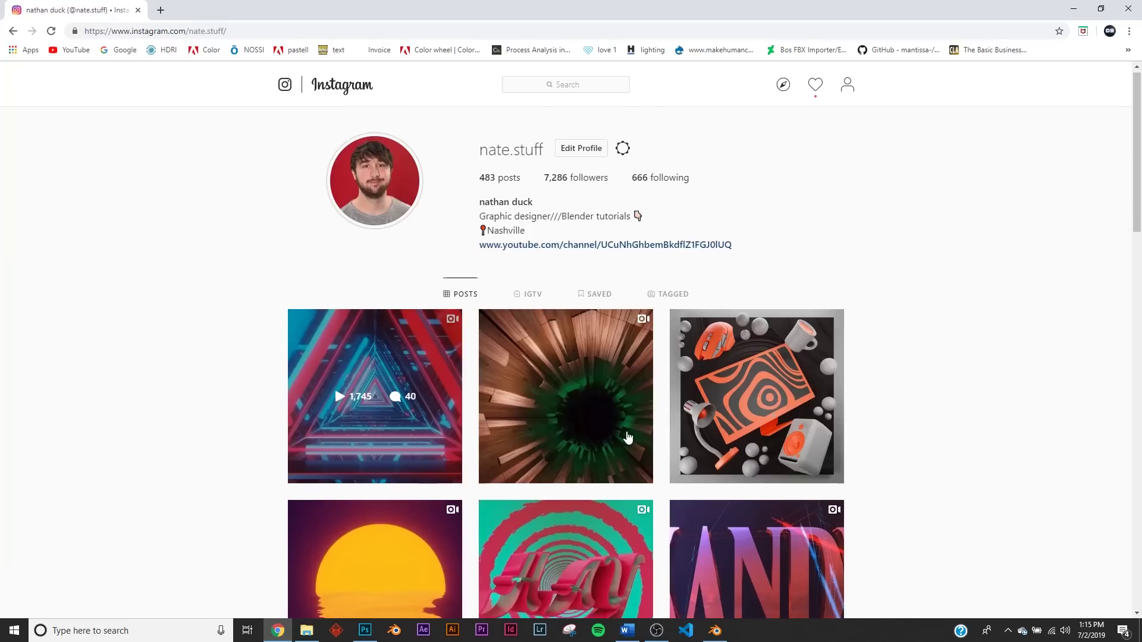
scroll(690, 295, down, 4)
scroll(690, 294, up, 4)
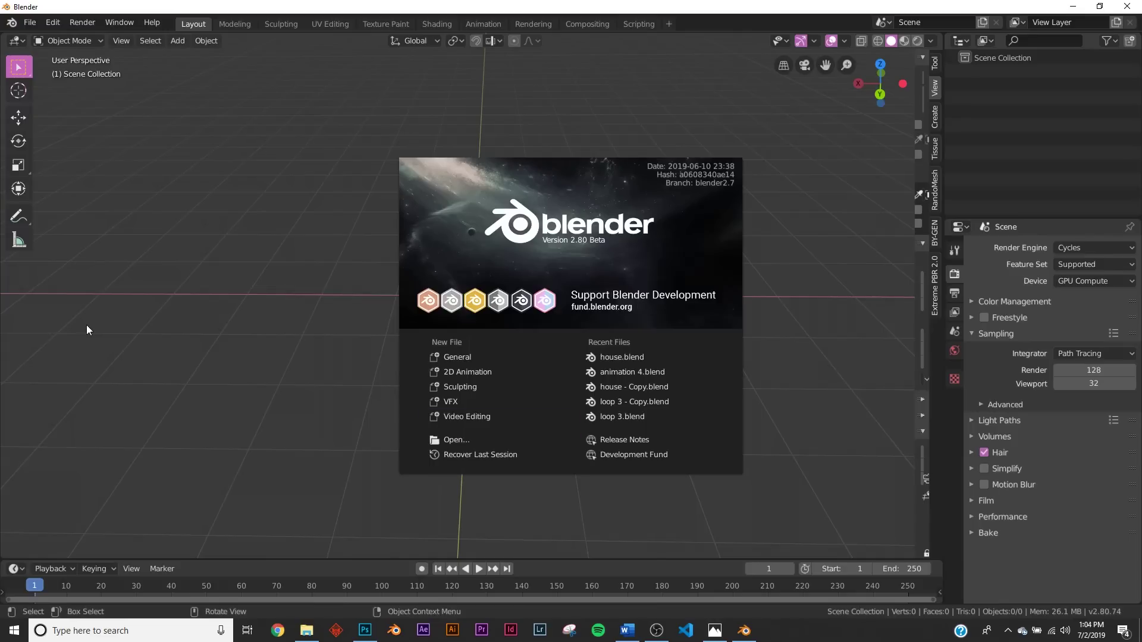
Step: Dismiss the splash screen and add a cylinder with 3 vertices
click(116, 334)
middle_drag(606, 306, 565, 339)
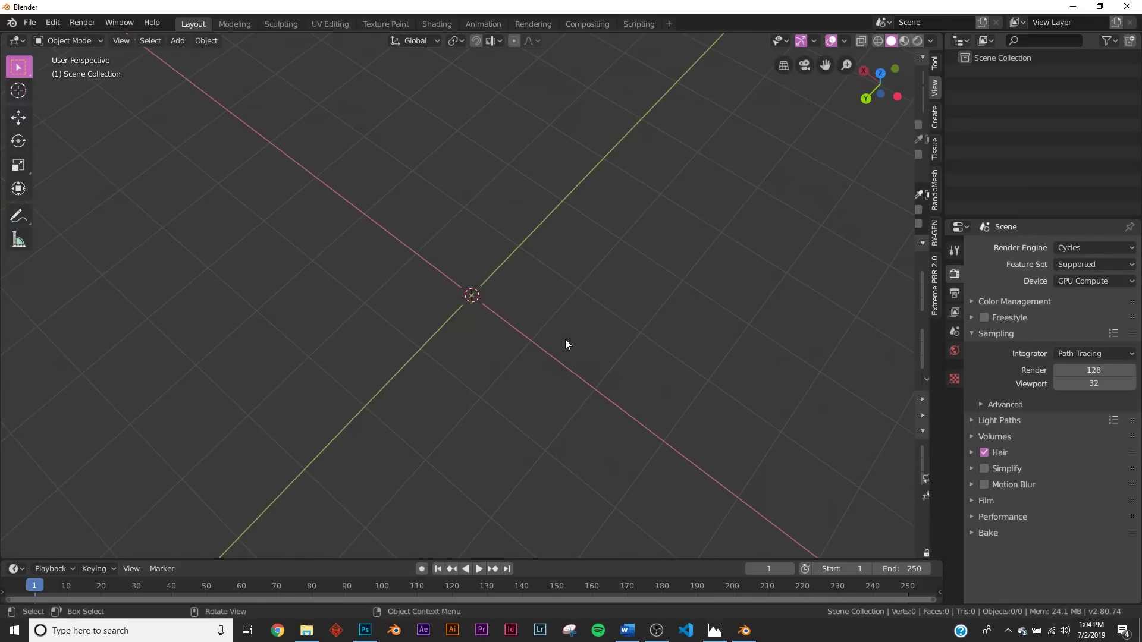
key(shift+a)
mouse_move(564, 213)
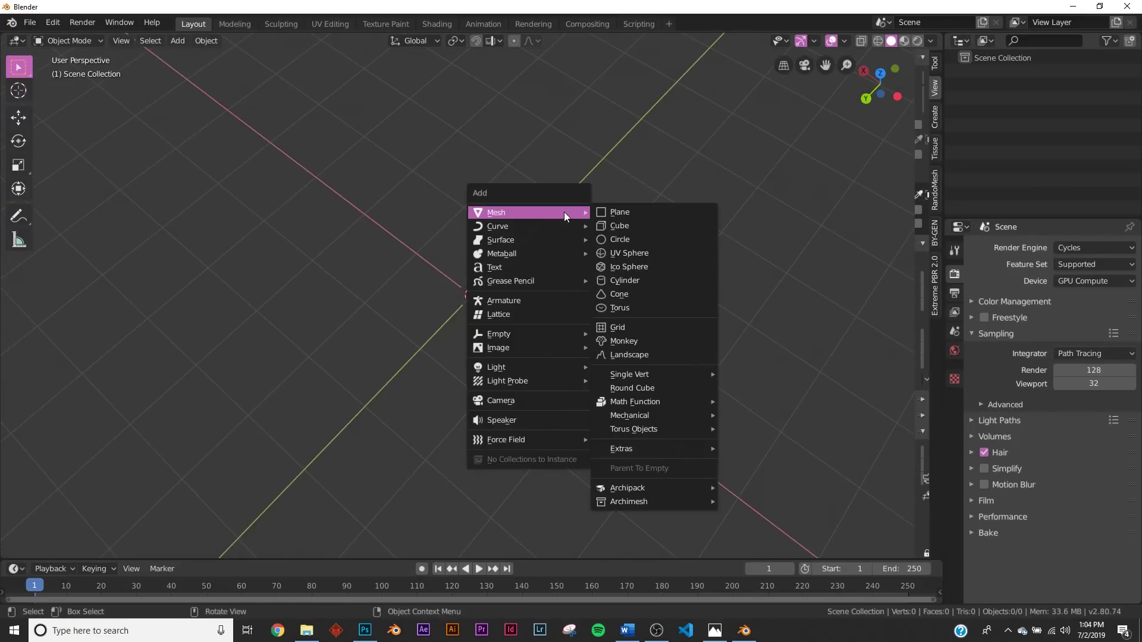
click(622, 280)
middle_drag(441, 377, 473, 329)
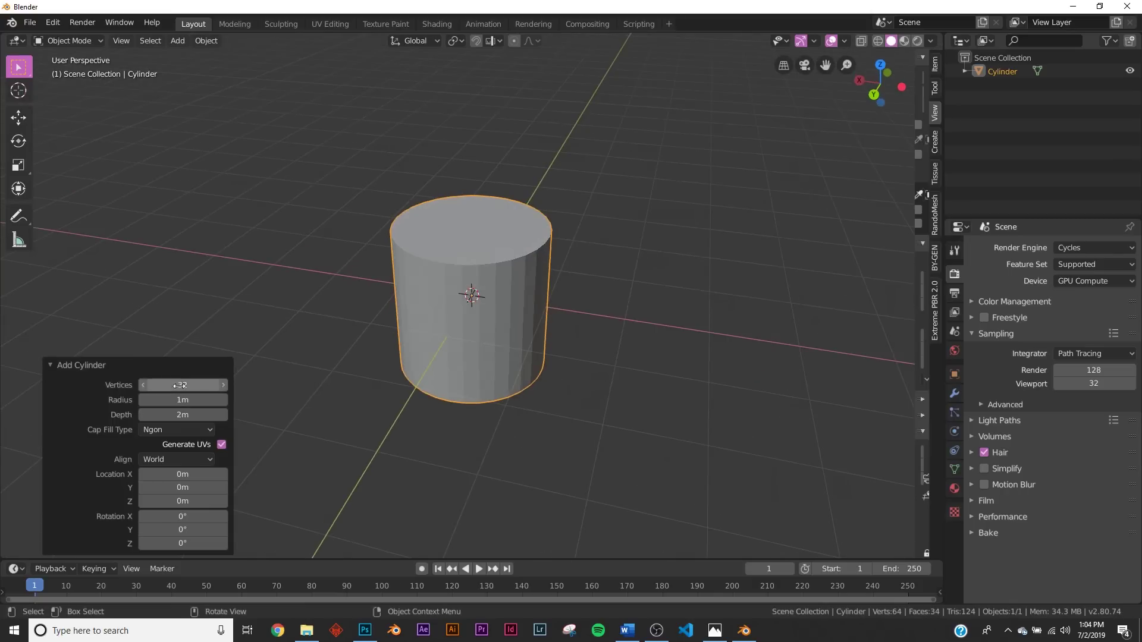
middle_drag(476, 299, 527, 334)
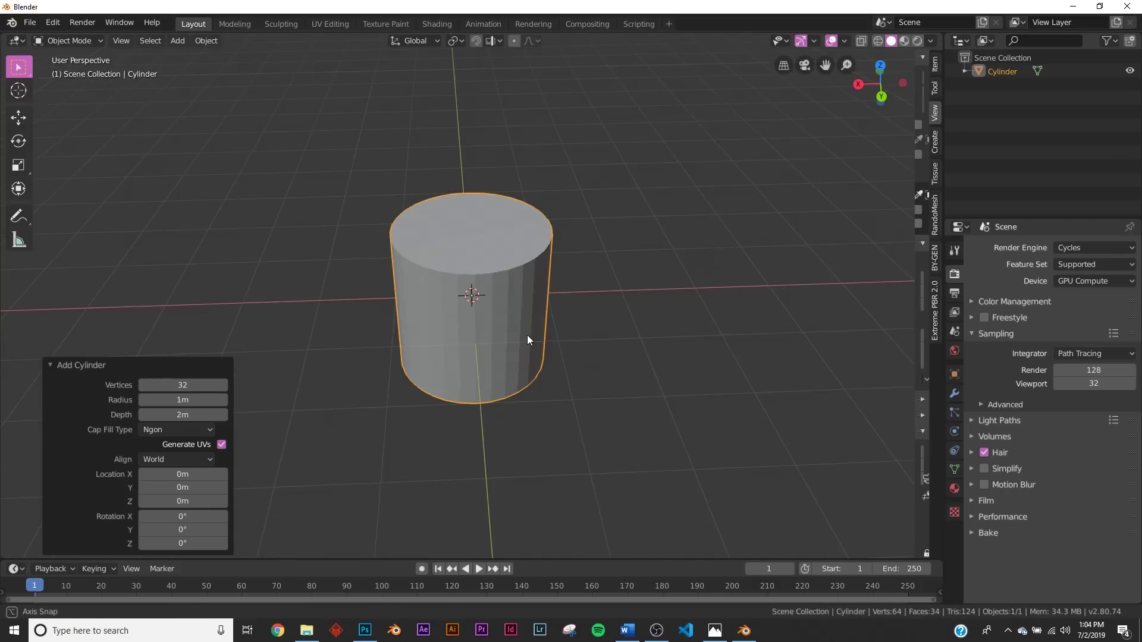
drag(191, 383, 159, 387)
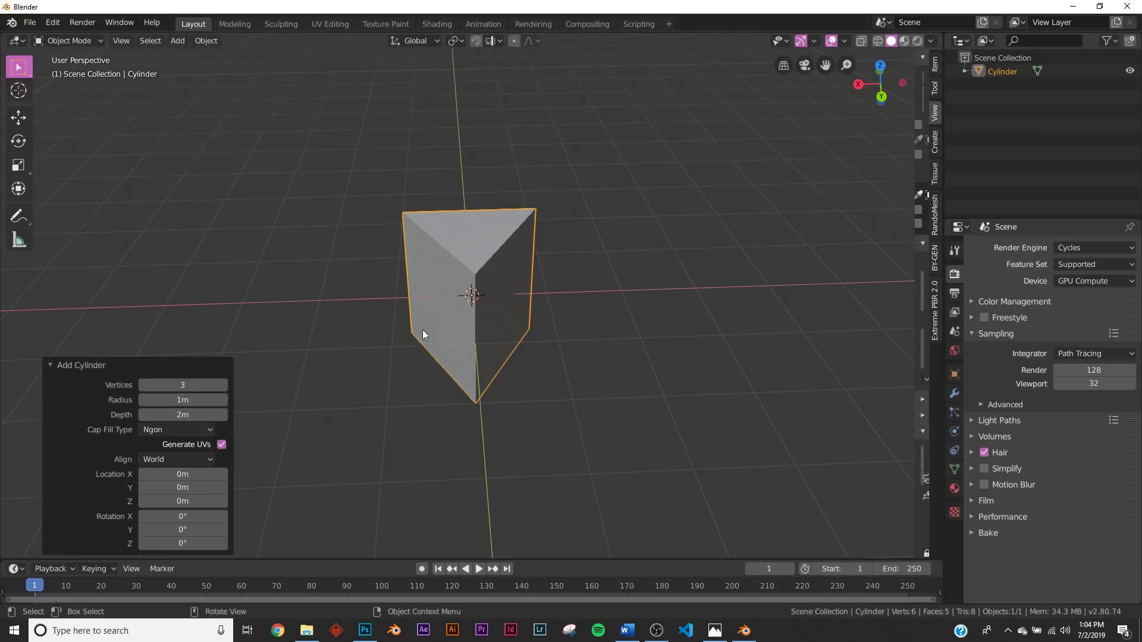
middle_drag(441, 247, 268, 303)
Step: Rotate the triangular prism 90° about the X axis
key(r)
key(x)
key(9)
key(0)
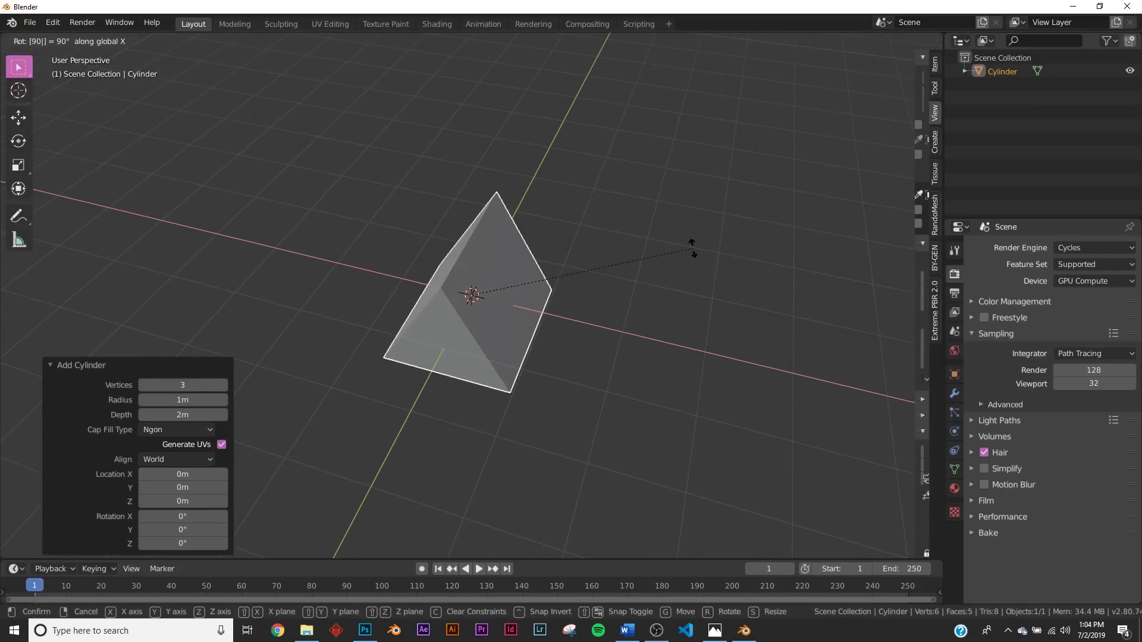
key(Return)
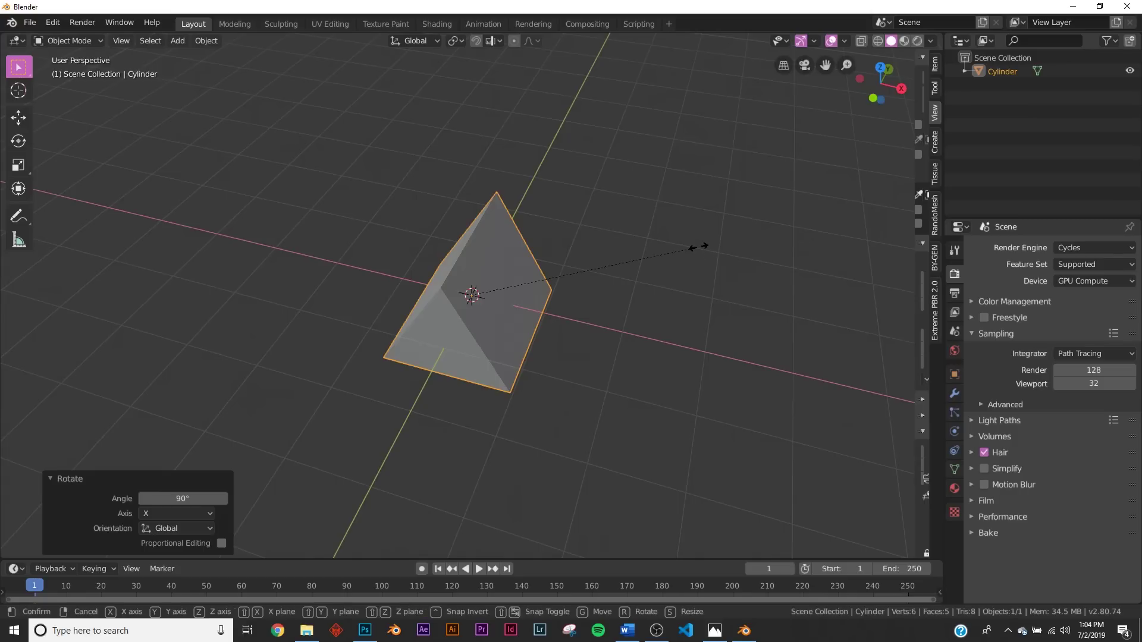
Step: Scale the prism by 8 along the Y axis into a long beam
key(s)
key(y)
key(8)
key(Return)
middle_drag(700, 248, 548, 223)
scroll(522, 318, up, 3)
Step: In Edit Mode, select both end faces of the prism and delete them as Faces
middle_drag(414, 303, 523, 266)
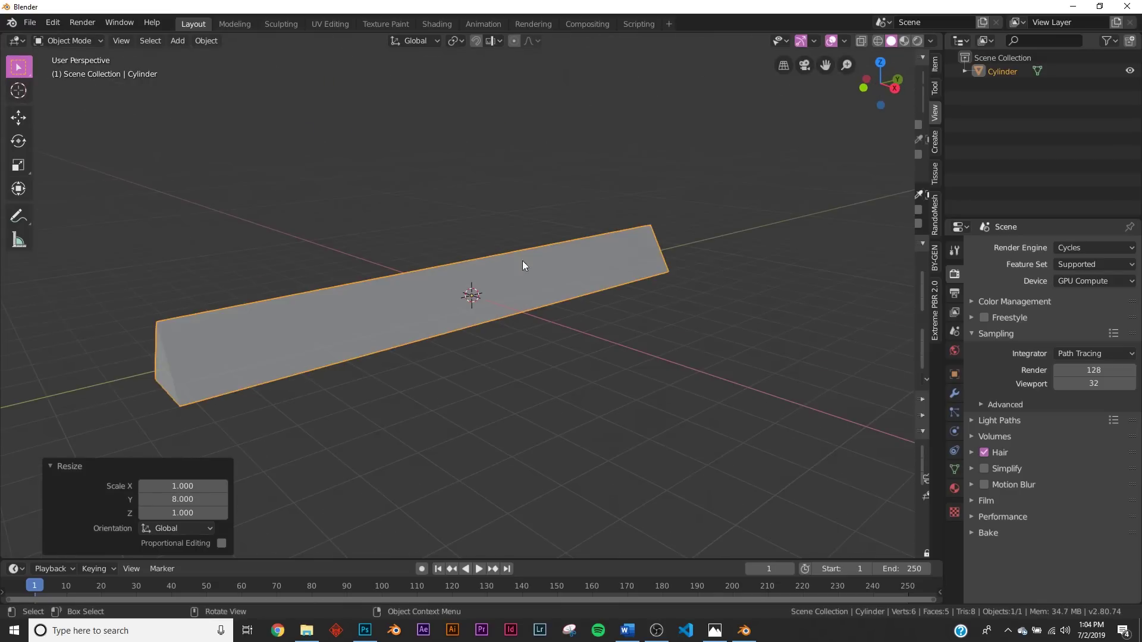
middle_drag(733, 270, 420, 301)
middle_drag(540, 270, 475, 304)
key(Tab)
shift+middle_drag(180, 359, 254, 323)
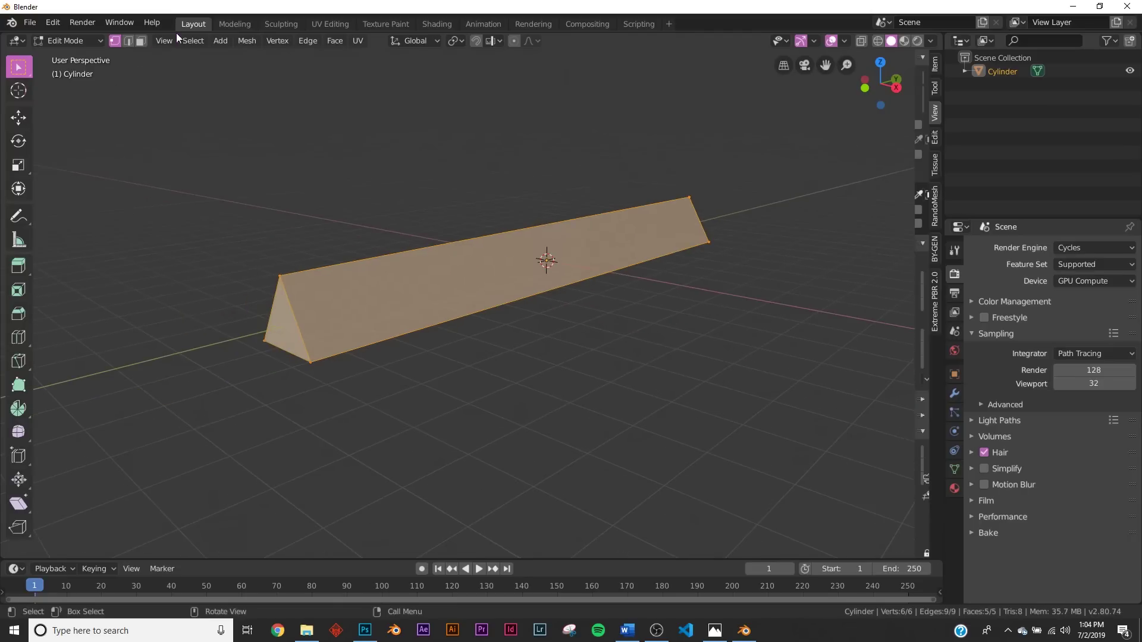
click(286, 333)
middle_drag(287, 332, 596, 257)
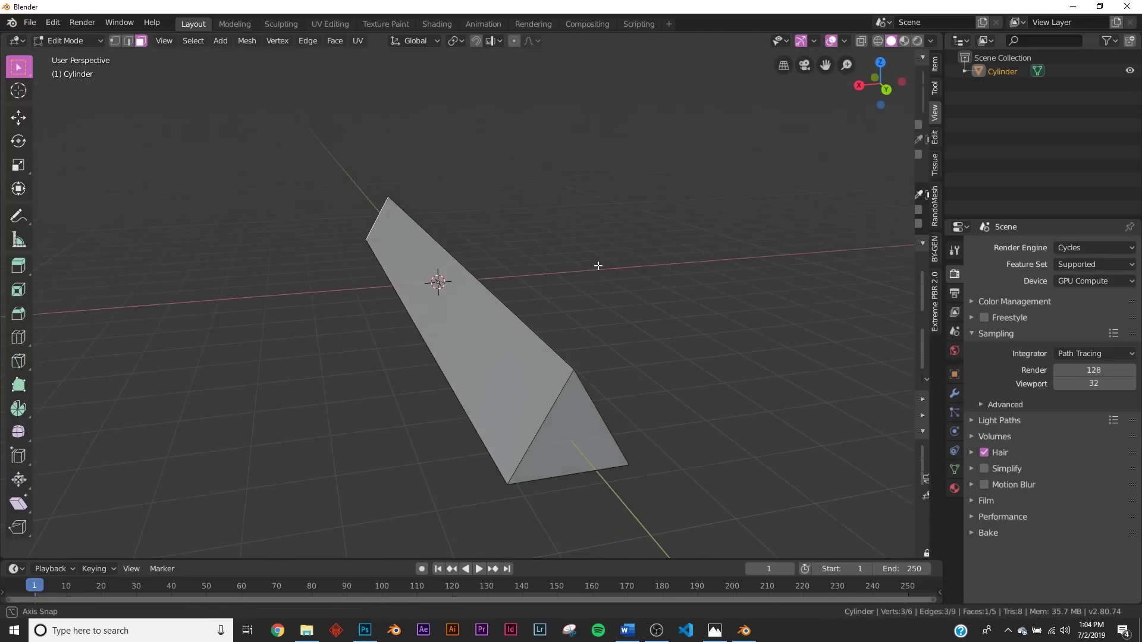
shift+click(580, 404)
key(x)
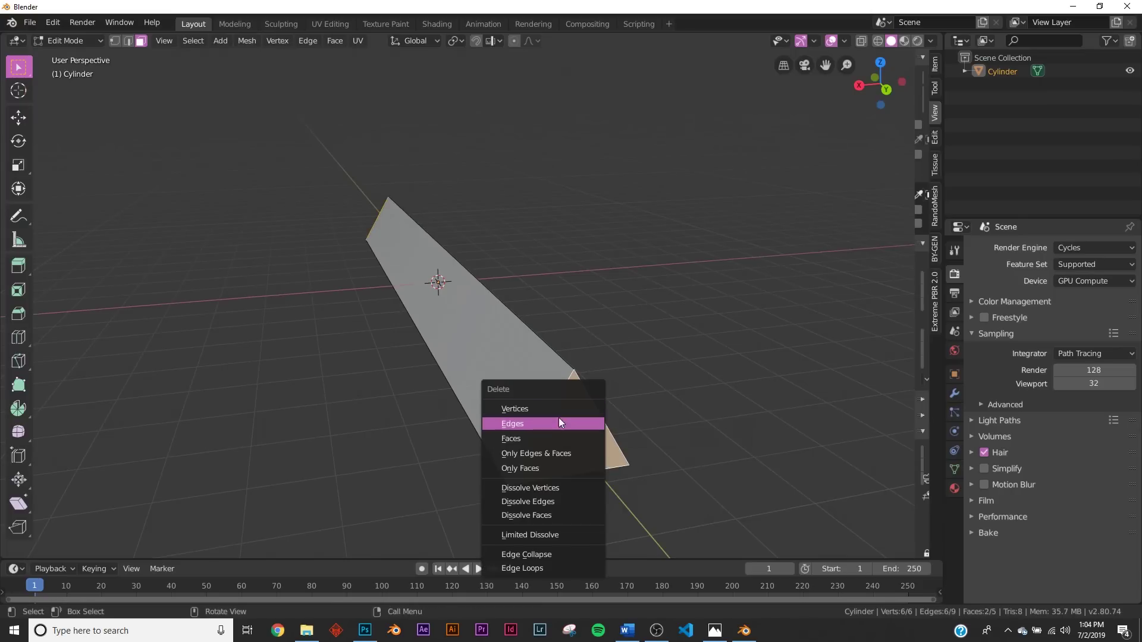
click(531, 438)
key(Tab)
Step: Inspect the open prism end-on, then enter Edit Mode and select all its geometry
middle_drag(421, 360, 622, 319)
scroll(607, 339, up, 5)
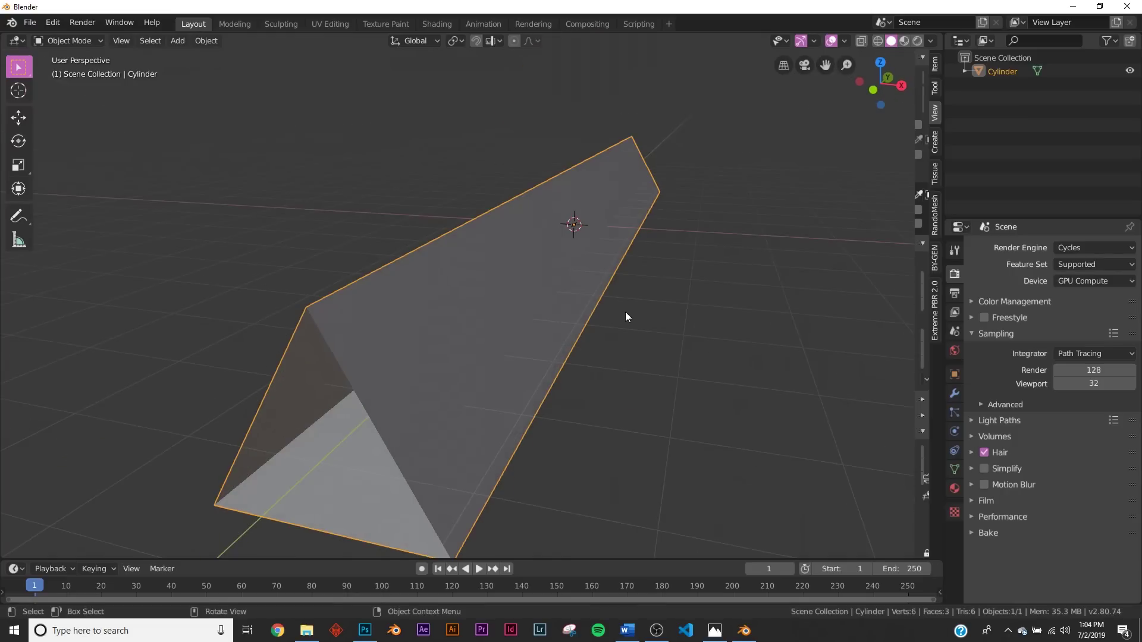
scroll(625, 319, down, 7)
scroll(375, 370, up, 7)
middle_drag(376, 369, 404, 359)
middle_drag(615, 272, 505, 289)
key(Tab)
key(a)
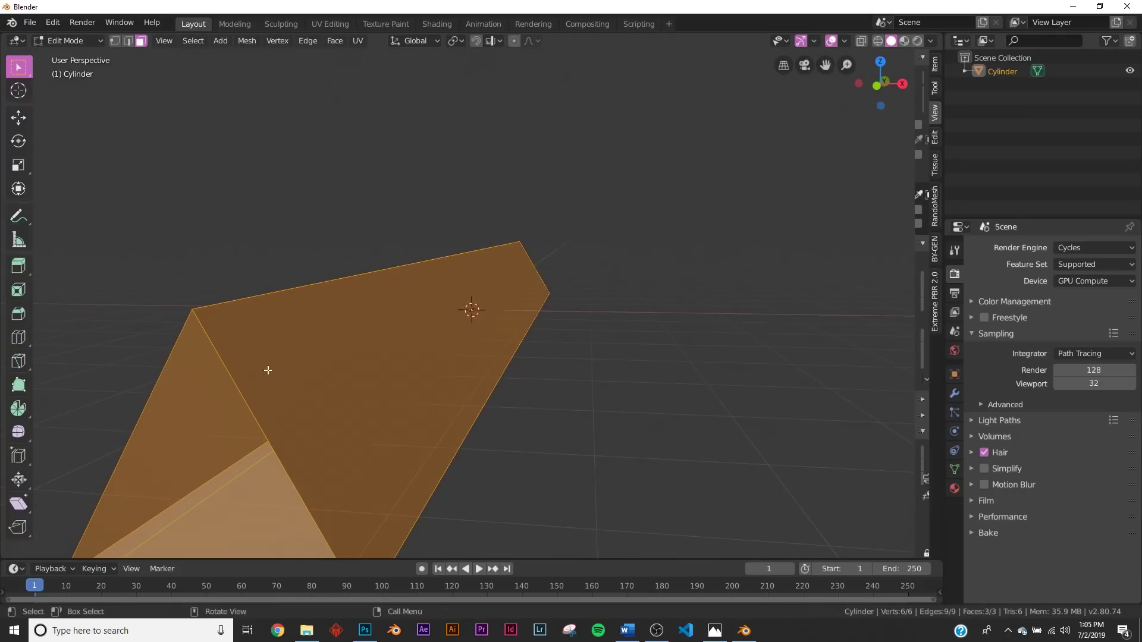
Step: Add a loop cut across the prism and raise Number of Cuts to 26
click(16, 340)
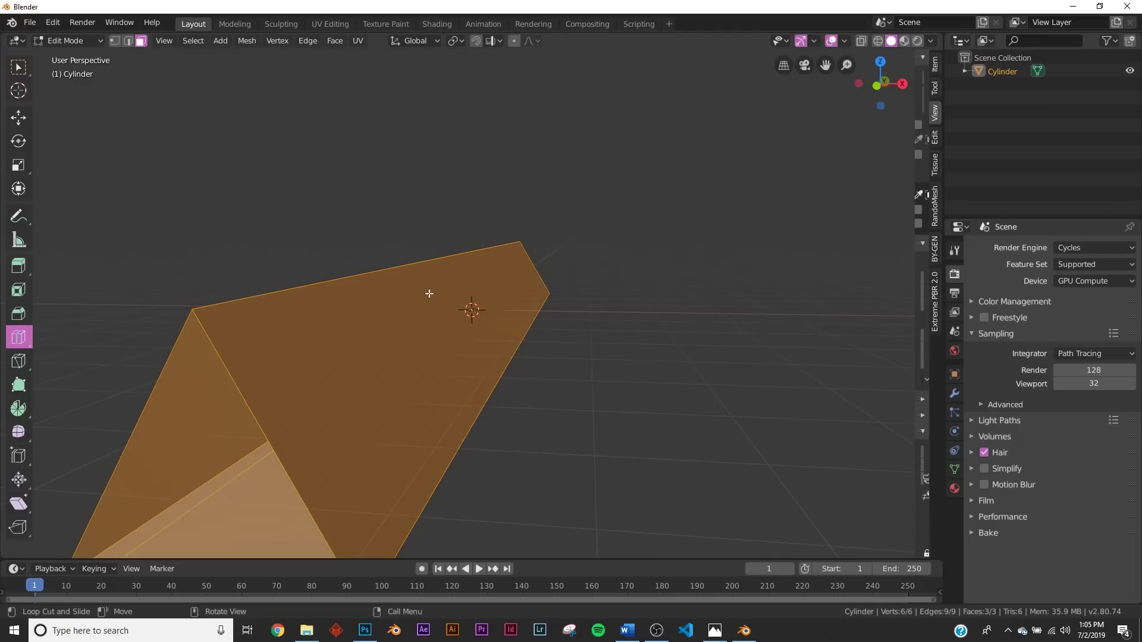
click(467, 271)
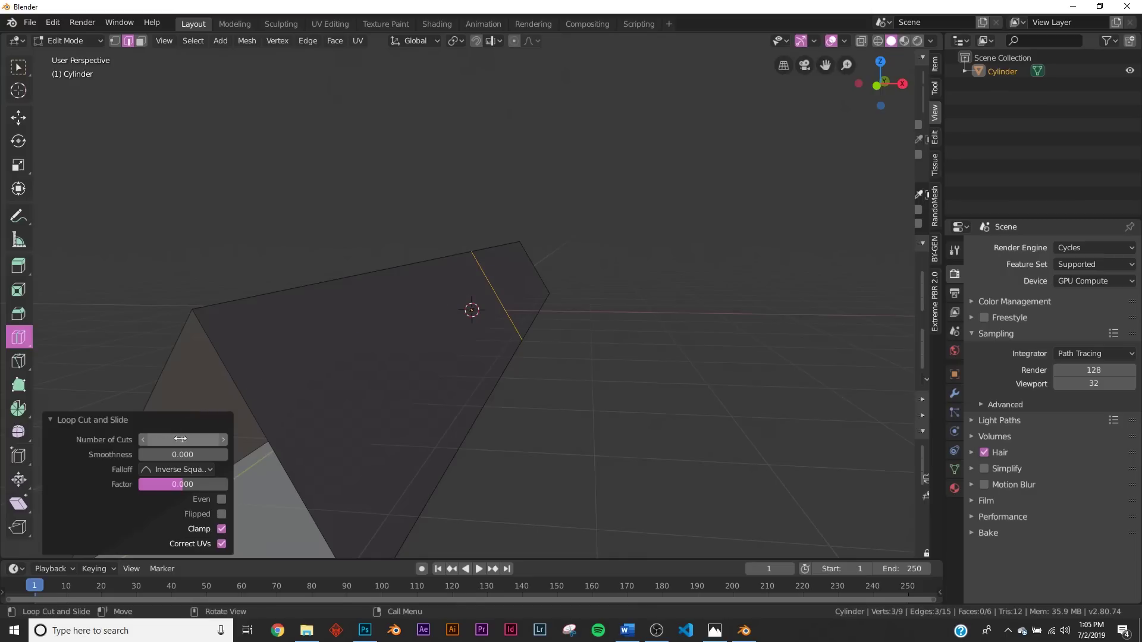
drag(181, 439, 180, 439)
middle_drag(233, 420, 285, 400)
scroll(440, 360, up, 5)
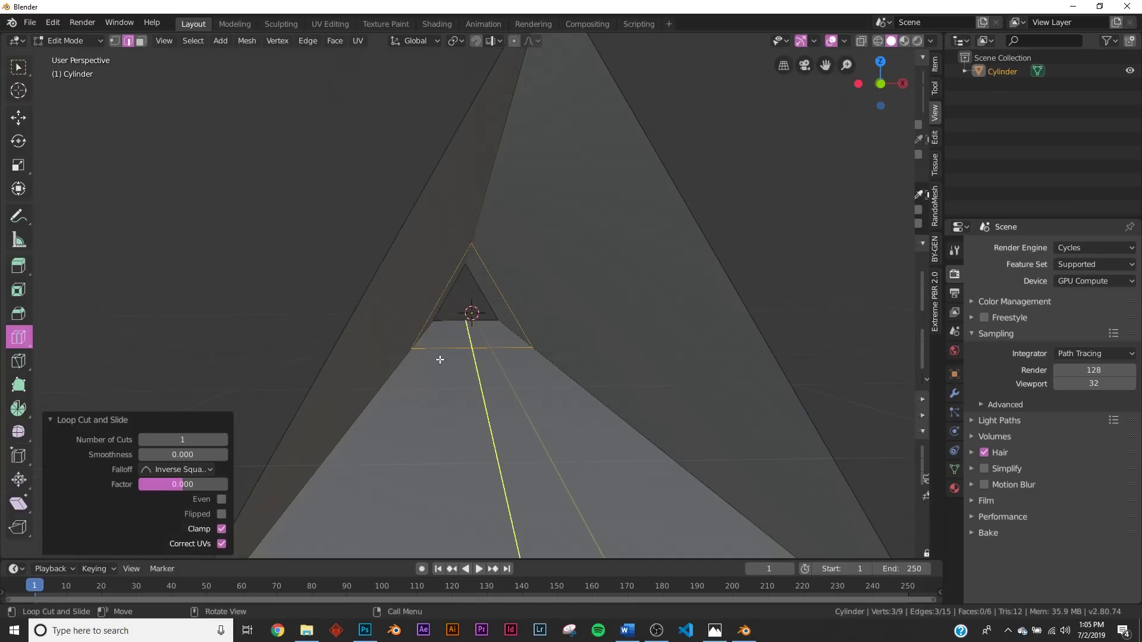
middle_drag(440, 359, 414, 352)
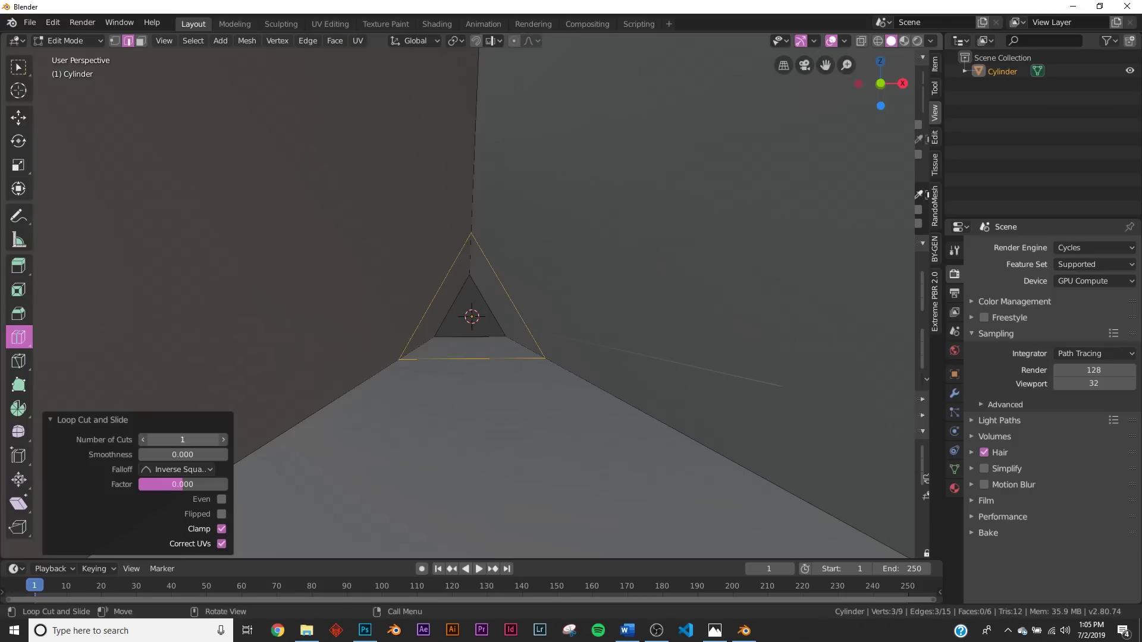
mouse_move(182, 439)
mouse_down()
mouse_move(250, 439)
mouse_move(195, 437)
mouse_up()
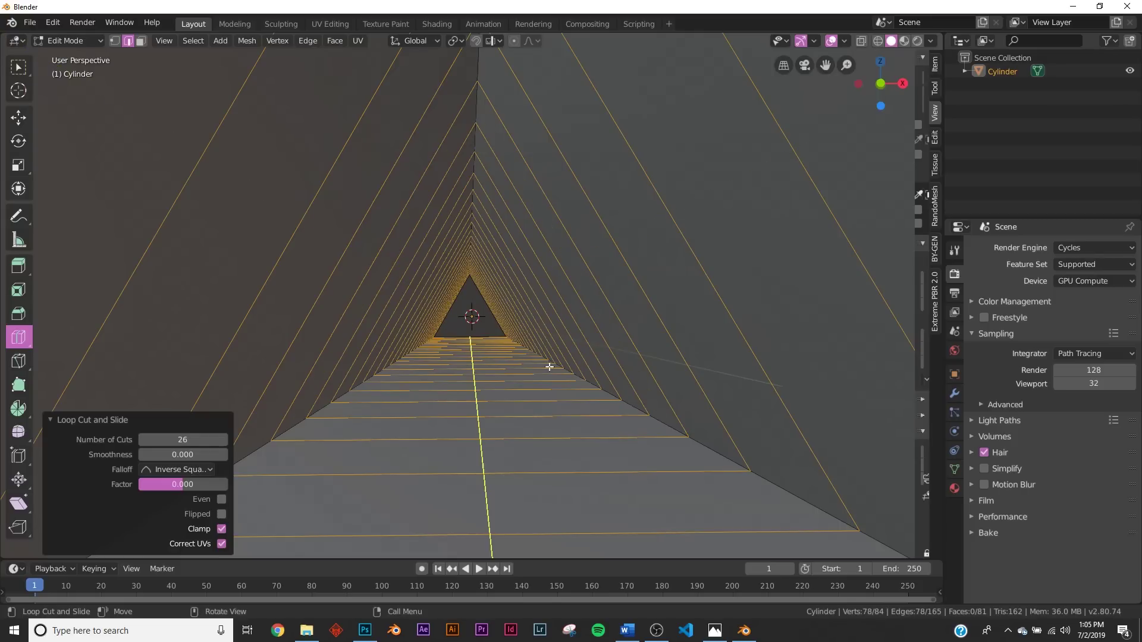
Step: Switch to the Move tool, zoom out to the whole prism, and return to Object Mode
key(Tab)
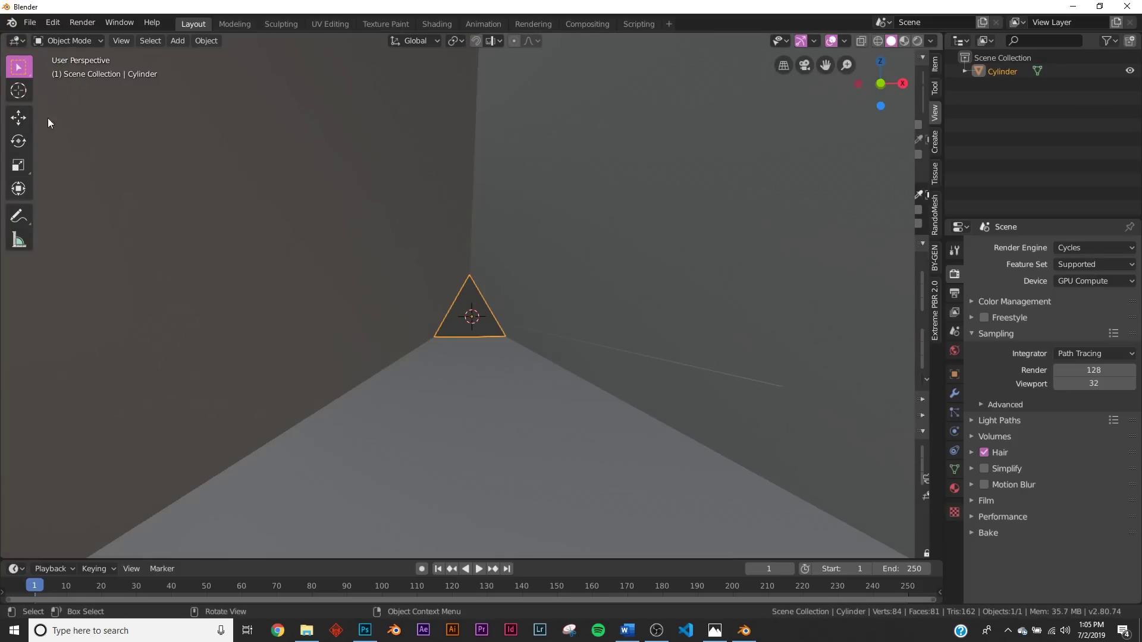
click(18, 117)
key(Tab)
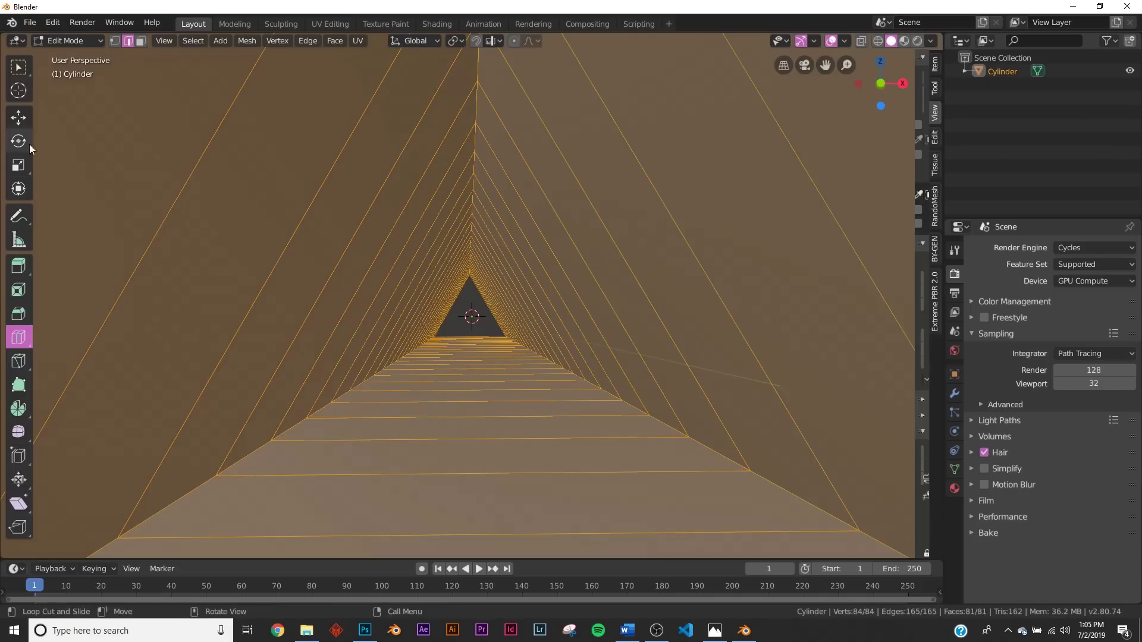
click(18, 117)
middle_drag(573, 280, 221, 399)
scroll(221, 399, down, 4)
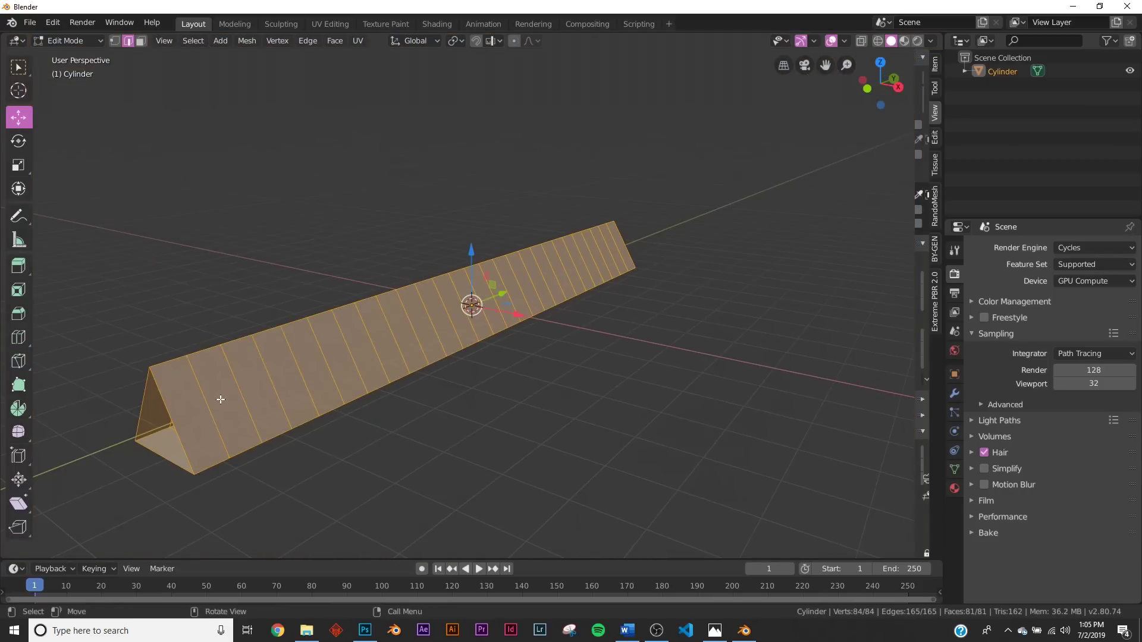
key(Tab)
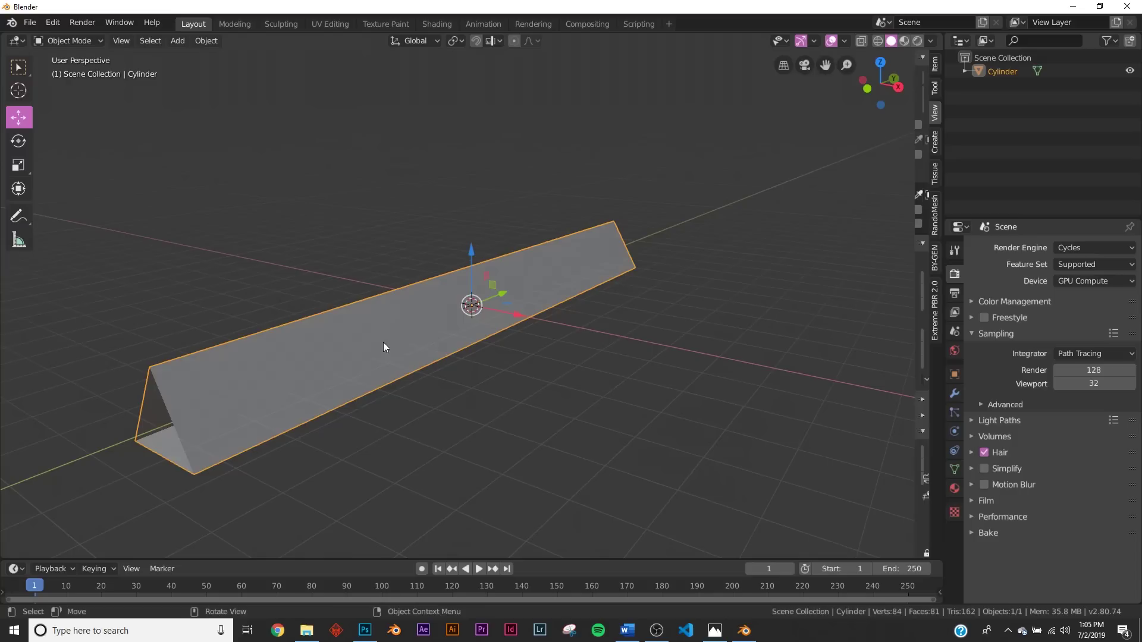
Step: Apply the prism's scale and add a Wireframe modifier with Thickness 0.027m
key(ctrl+a)
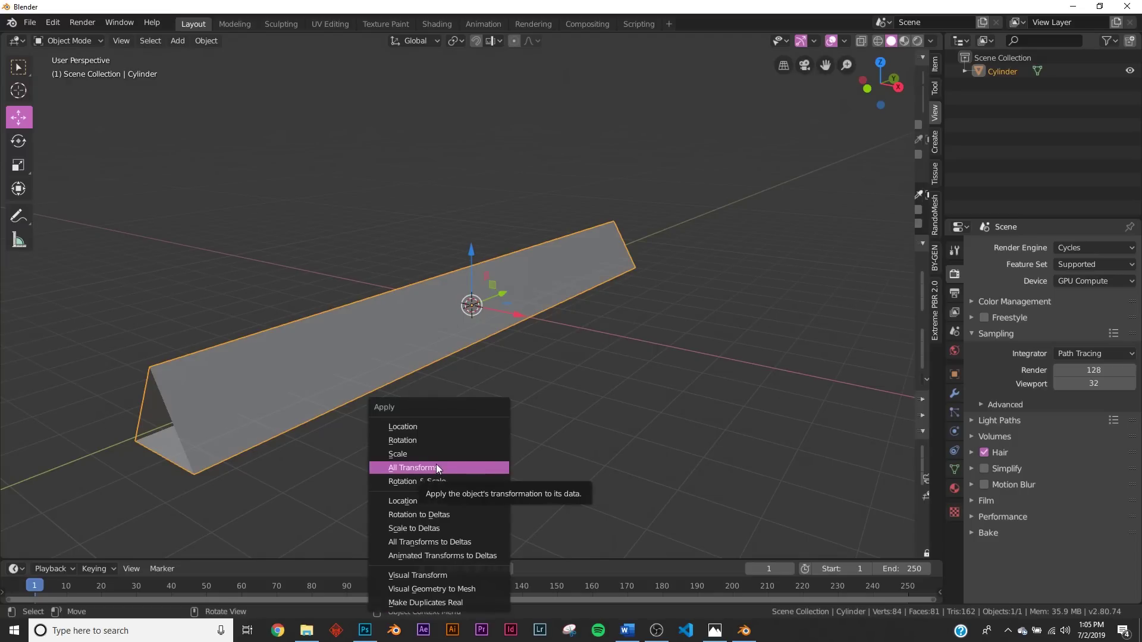
click(412, 454)
middle_drag(349, 333, 462, 247)
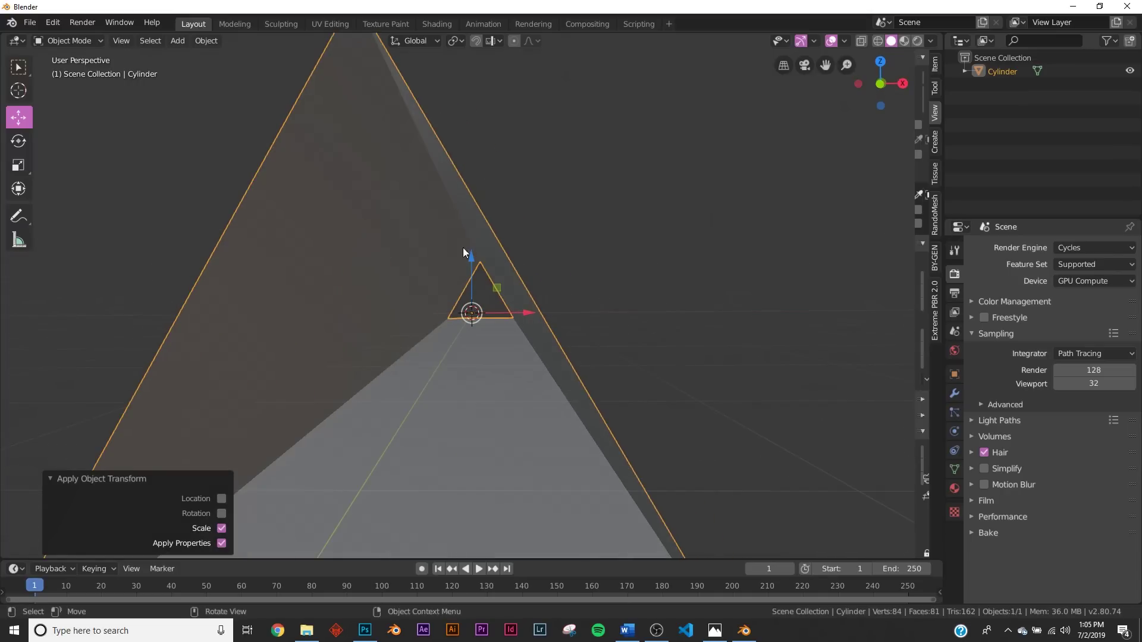
click(953, 393)
click(1022, 248)
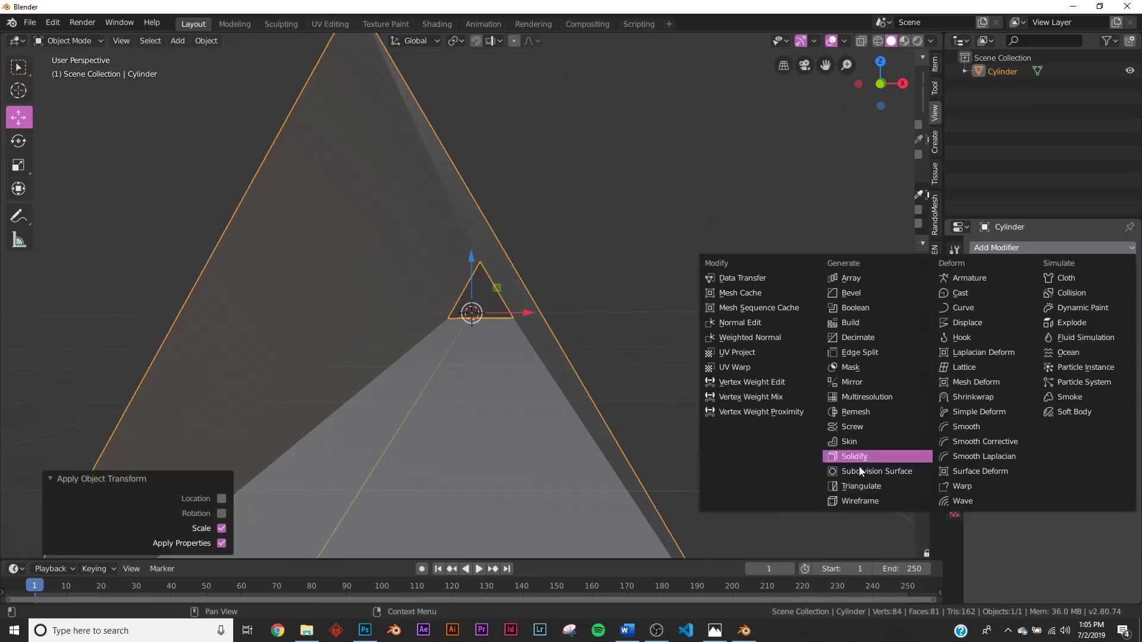
click(851, 500)
middle_drag(630, 357, 613, 333)
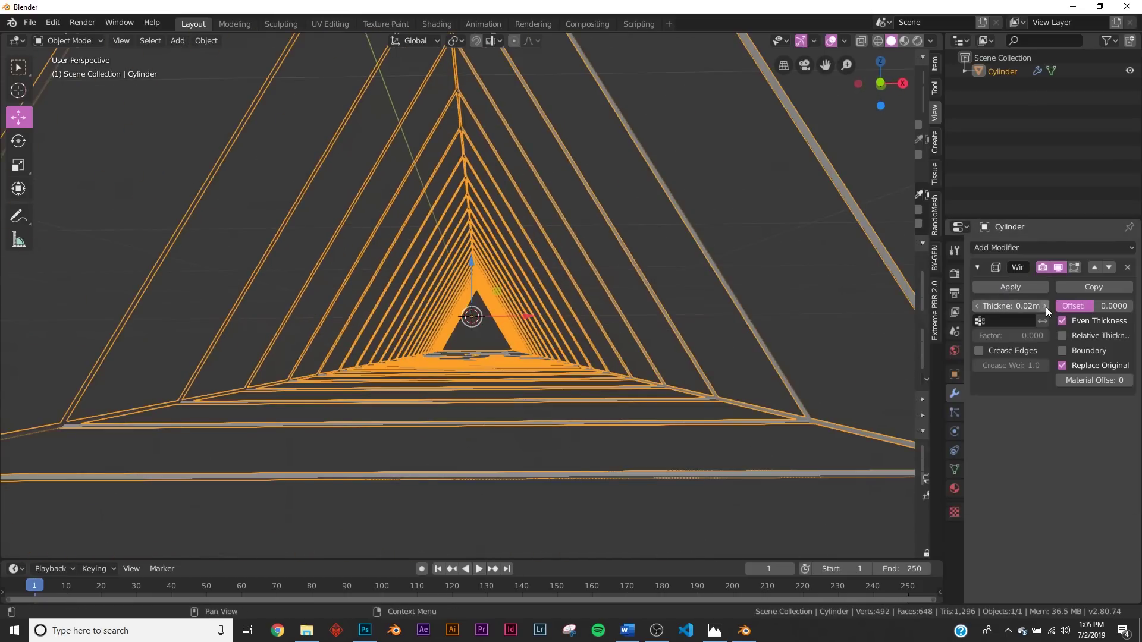
drag(1045, 307, 1071, 307)
Step: Duplicate the wire tunnel with Shift+D
key(Tab)
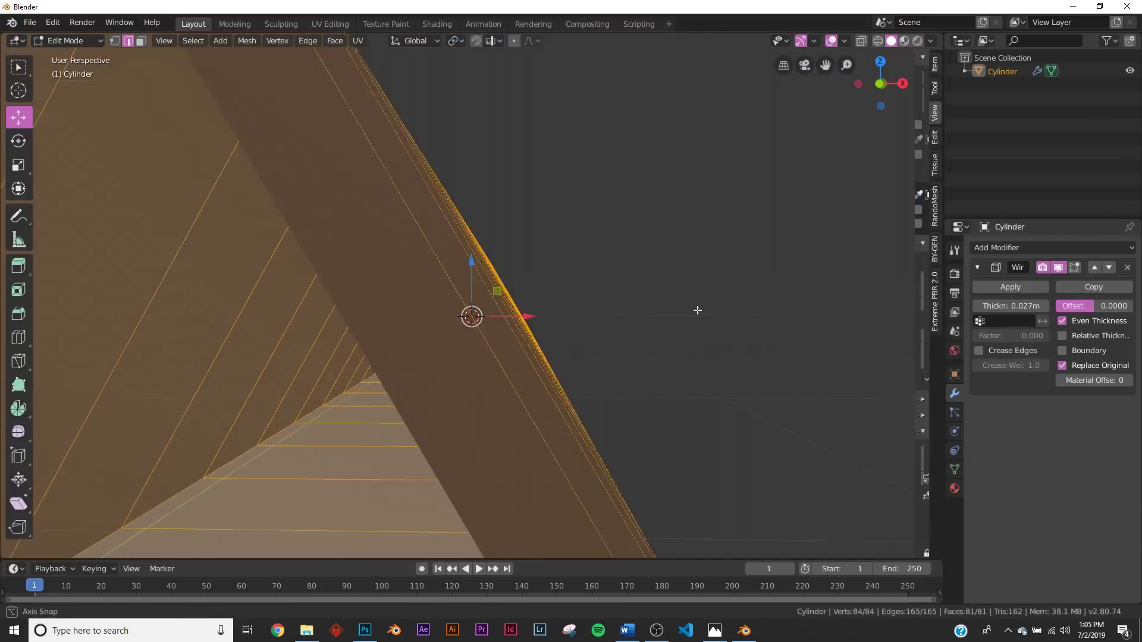
scroll(684, 316, down, 3)
key(Tab)
scroll(714, 339, down, 2)
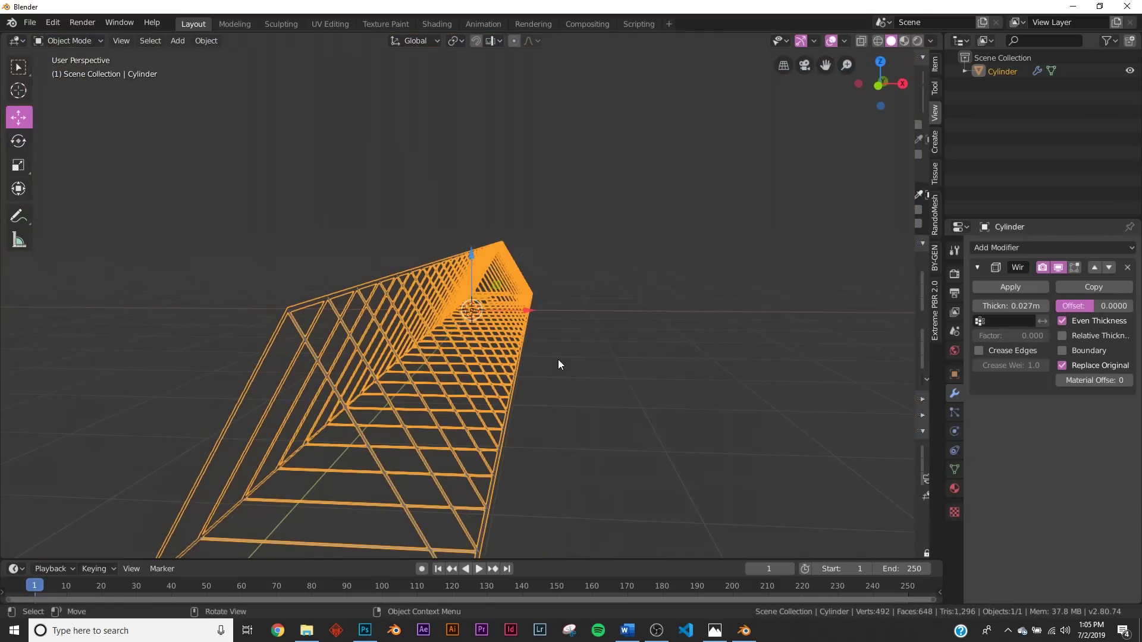
key(shift+d)
Step: Keep Cylinder.001 in place, delete its Wireframe modifier, and set Scale X and Y to 1.110
right_click(798, 271)
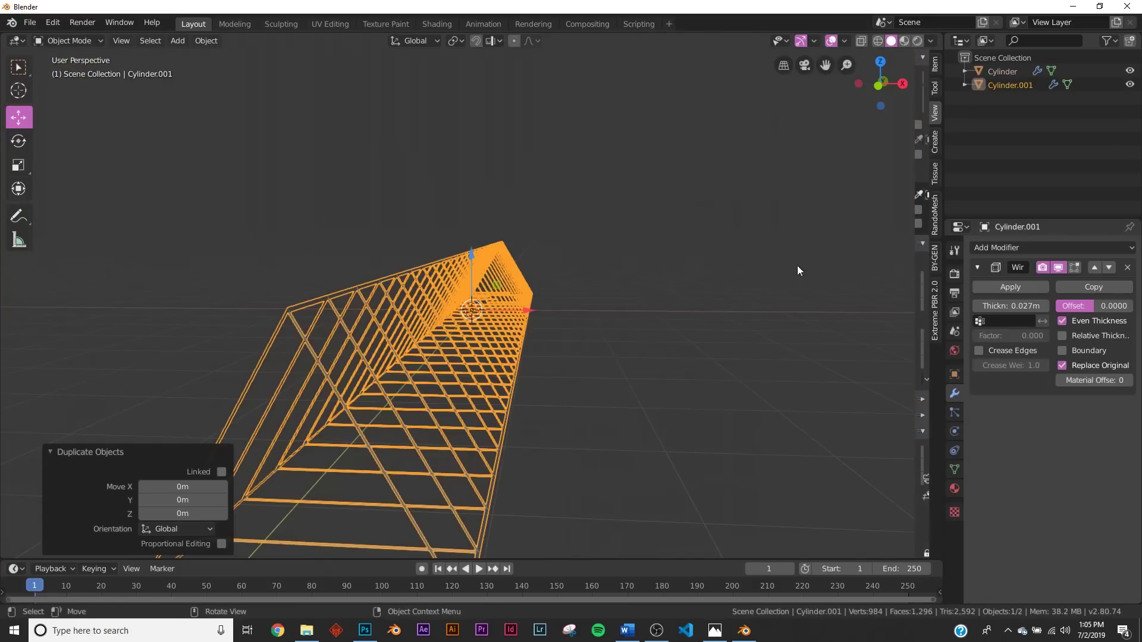
click(1127, 267)
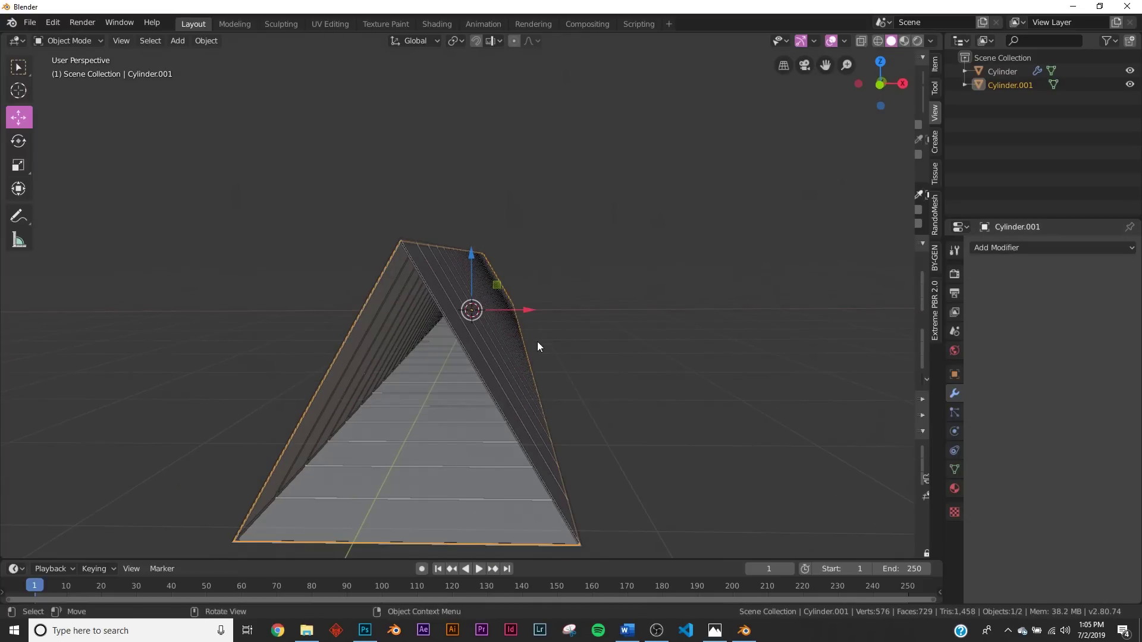
click(954, 376)
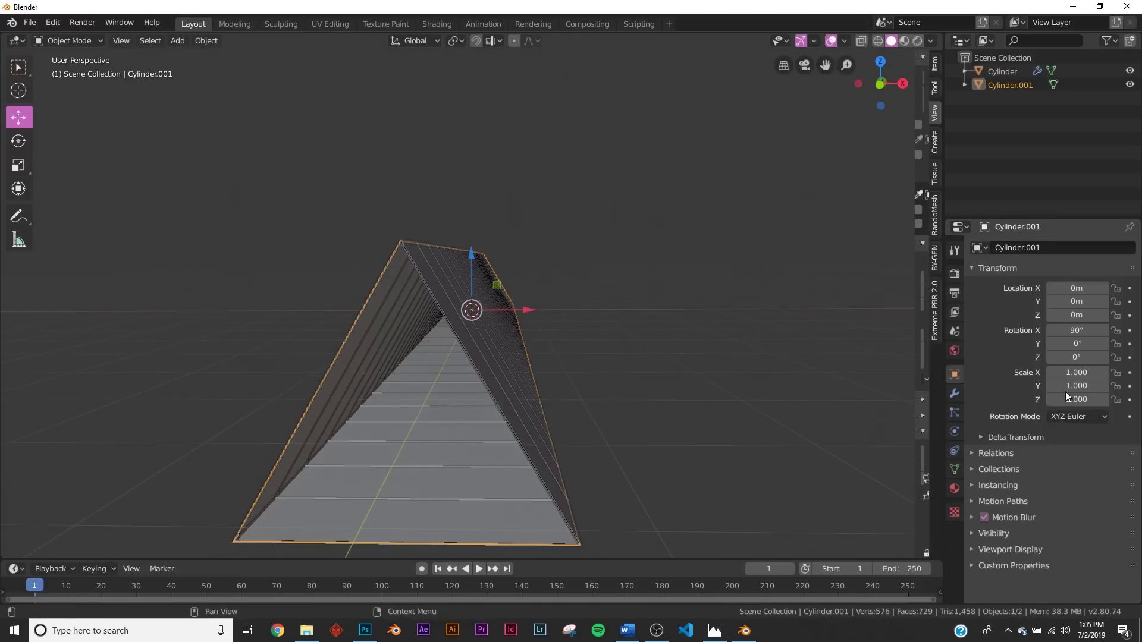
mouse_move(1076, 372)
mouse_down()
mouse_move(1112, 373)
mouse_move(1067, 373)
mouse_up()
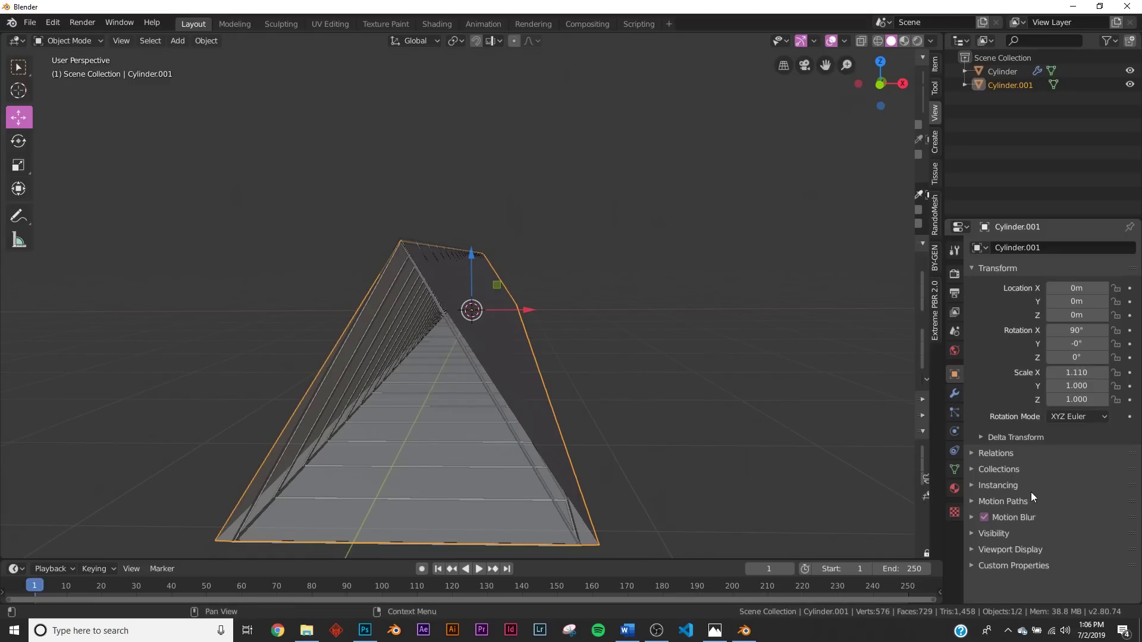
mouse_move(1081, 382)
mouse_down()
mouse_move(1106, 382)
mouse_move(1081, 382)
mouse_up()
text(1.11)
key(Return)
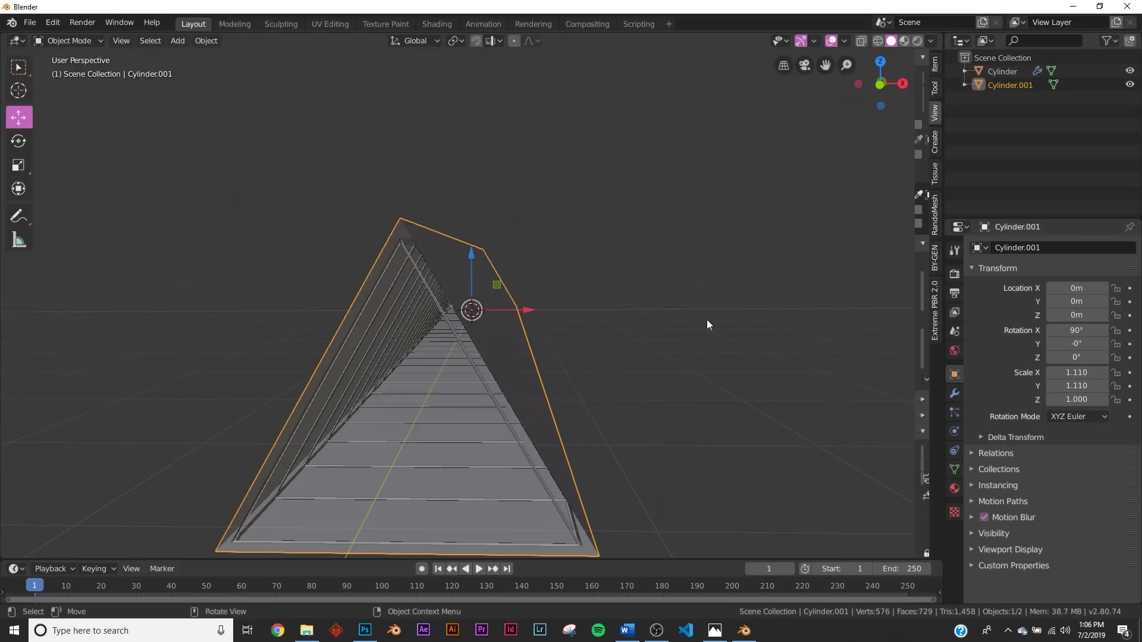
Step: Inspect the shell from inside and select the original wire tunnel Cylinder
scroll(546, 299, up, 10)
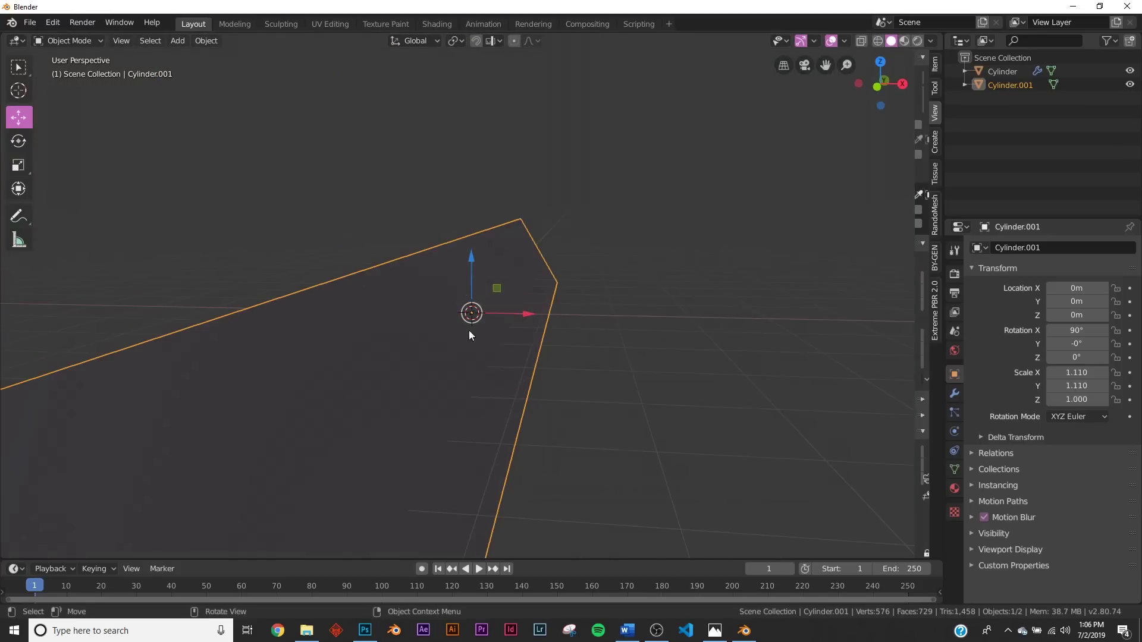
middle_drag(459, 309, 595, 344)
scroll(468, 273, down, 8)
scroll(596, 344, up, 8)
click(598, 189)
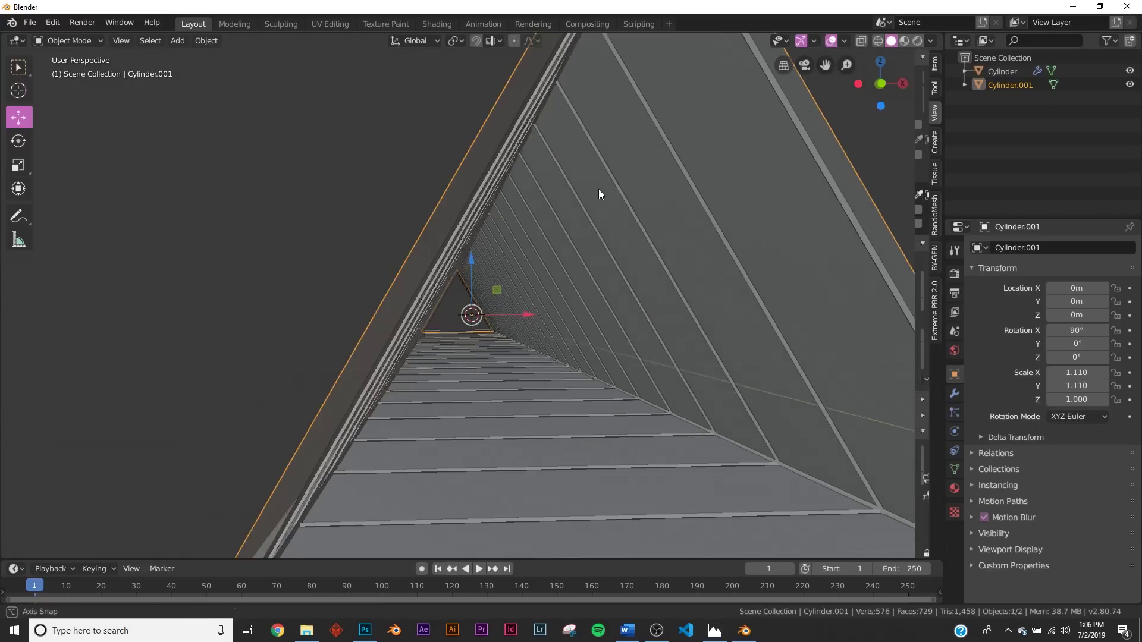
middle_drag(598, 189, 581, 531)
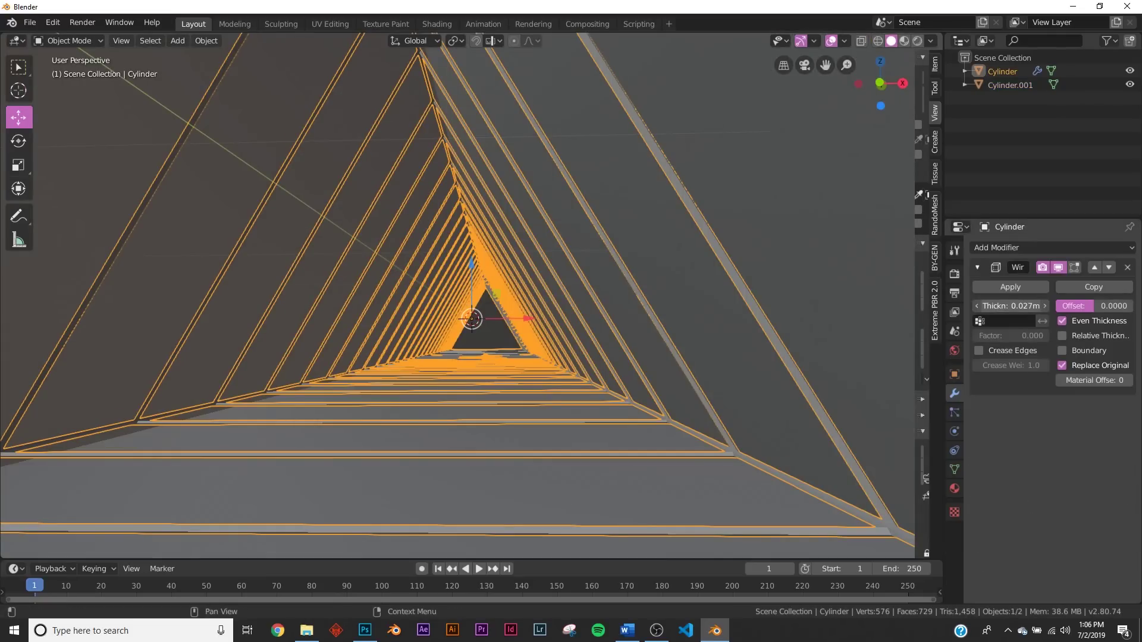
Step: Increase the Wireframe Thickness step by step to 0.055m and check the tunnel's look
drag(1010, 306, 1035, 306)
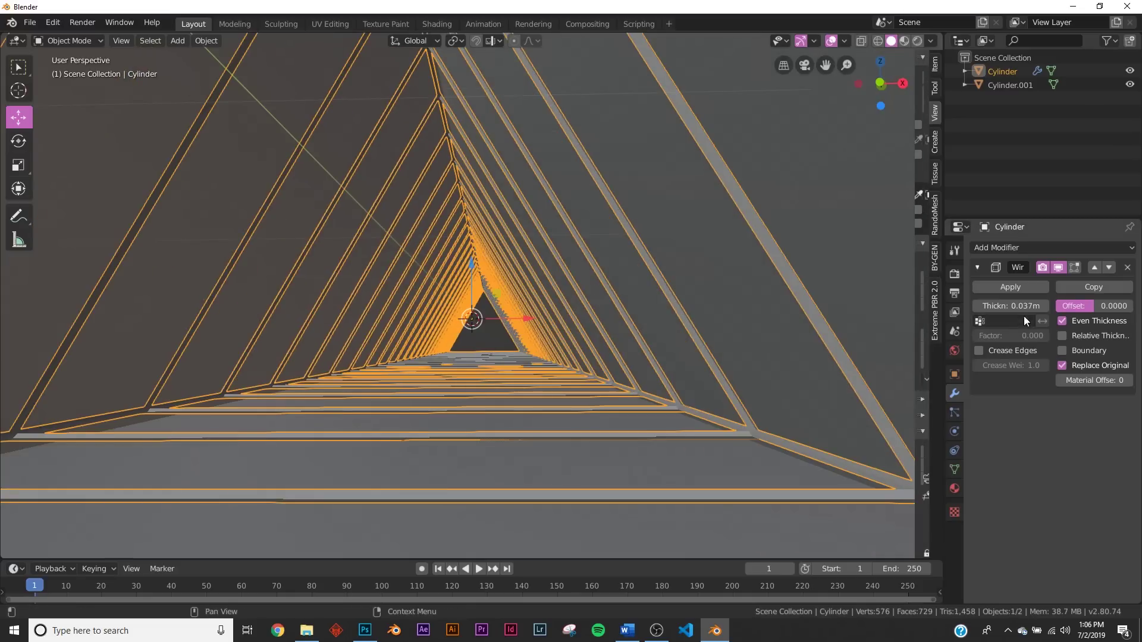
drag(1035, 305, 1052, 306)
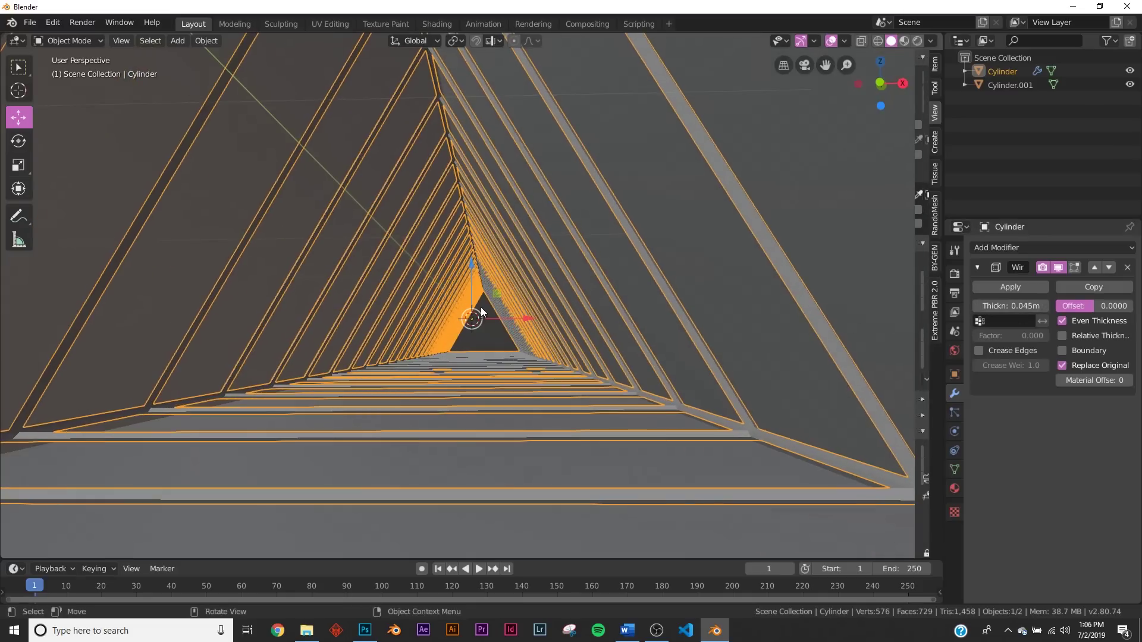
middle_drag(451, 319, 485, 317)
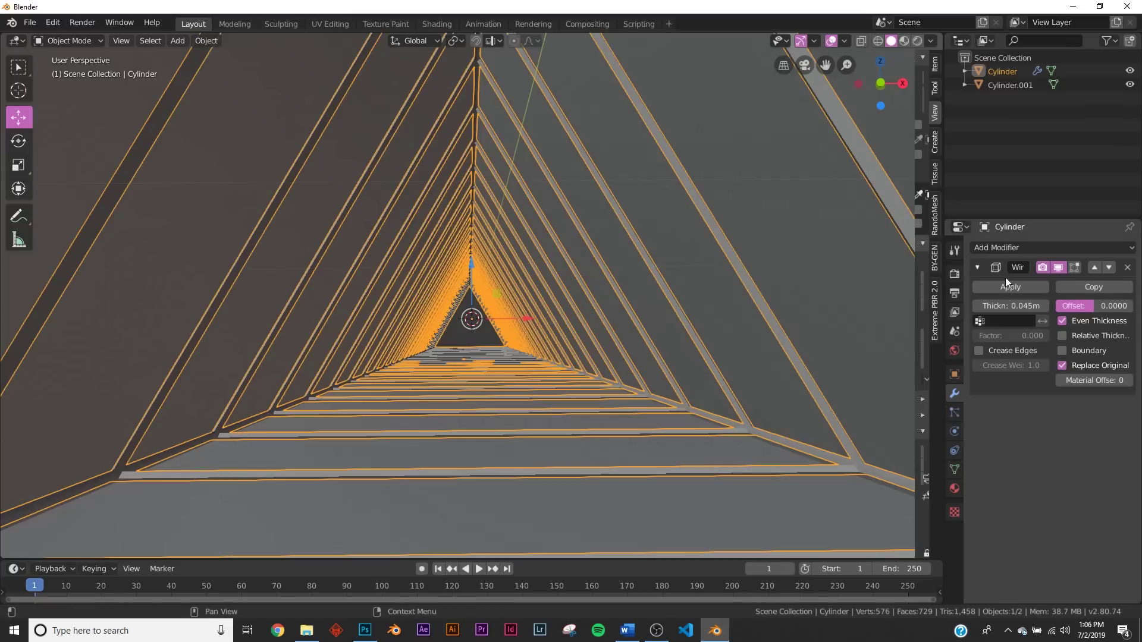
drag(1035, 306, 1055, 305)
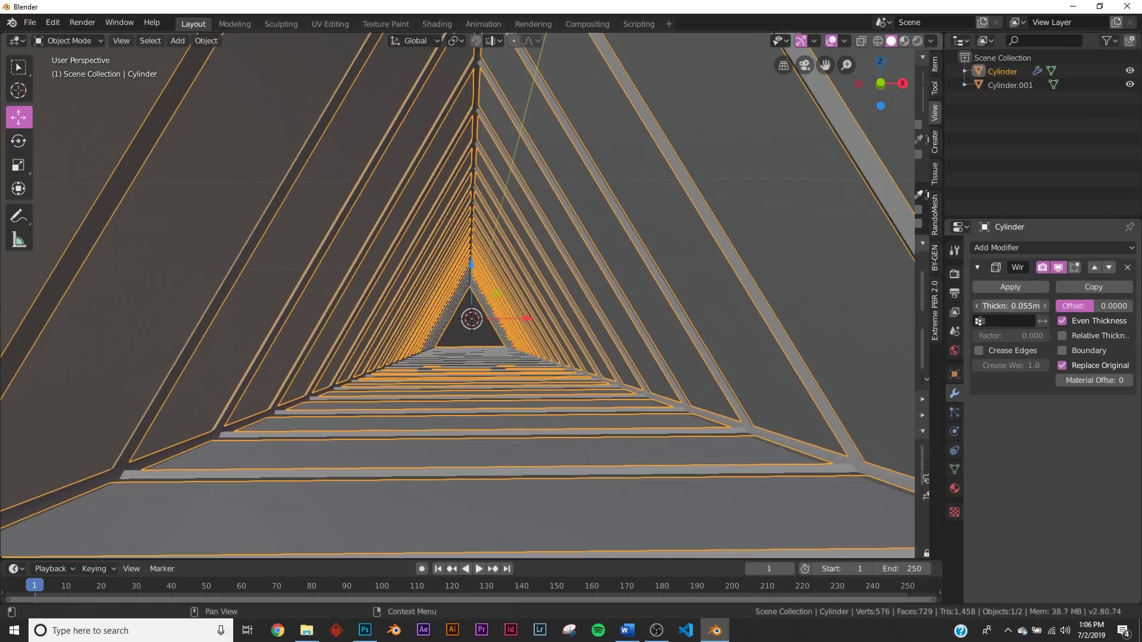
scroll(436, 347, down, 4)
key(alt+a)
scroll(521, 390, up, 6)
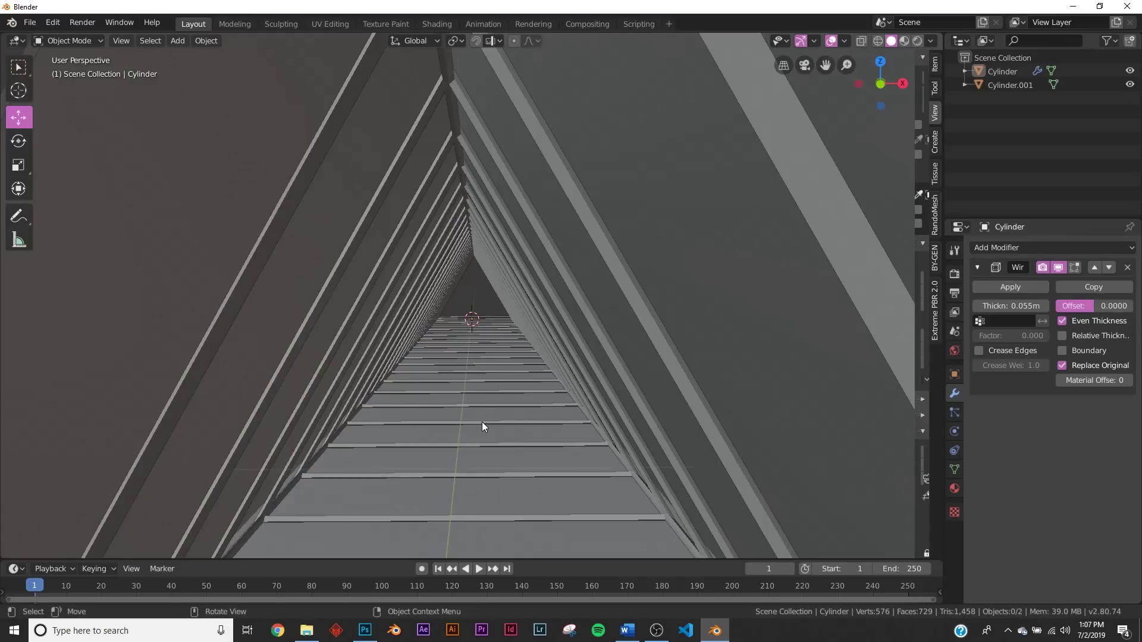
middle_drag(481, 422, 482, 412)
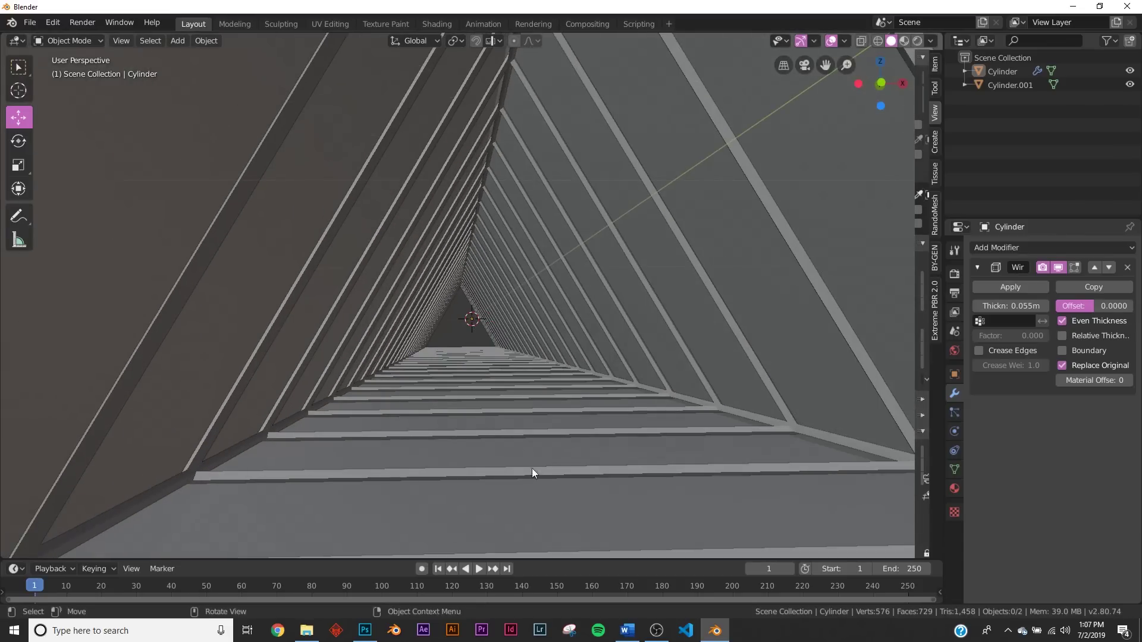
middle_drag(551, 399, 539, 393)
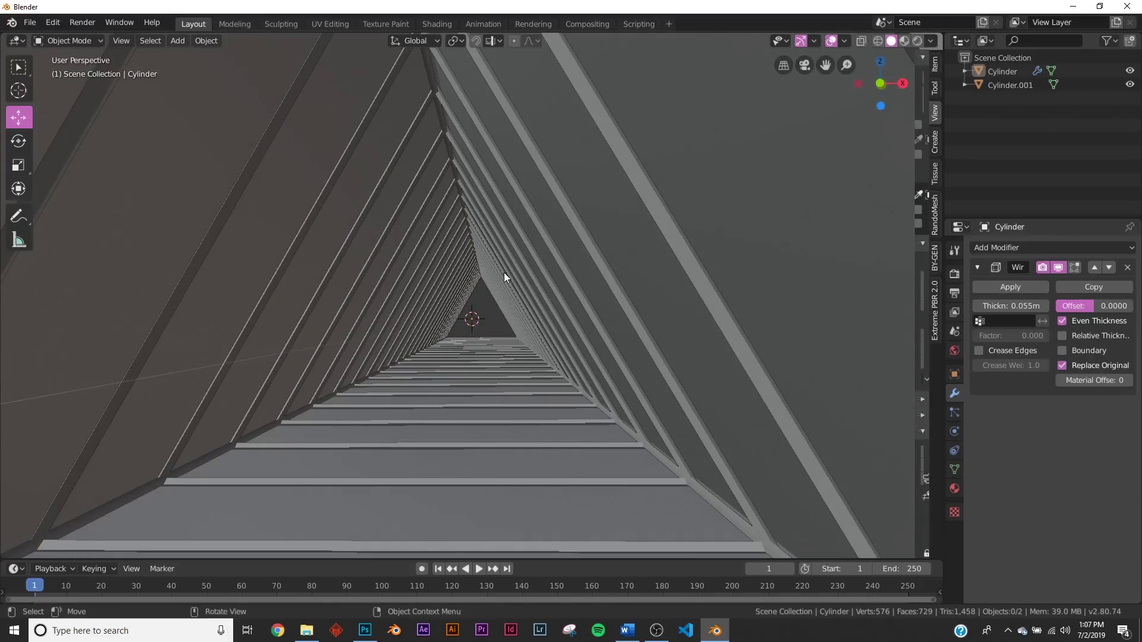
middle_drag(434, 408, 437, 410)
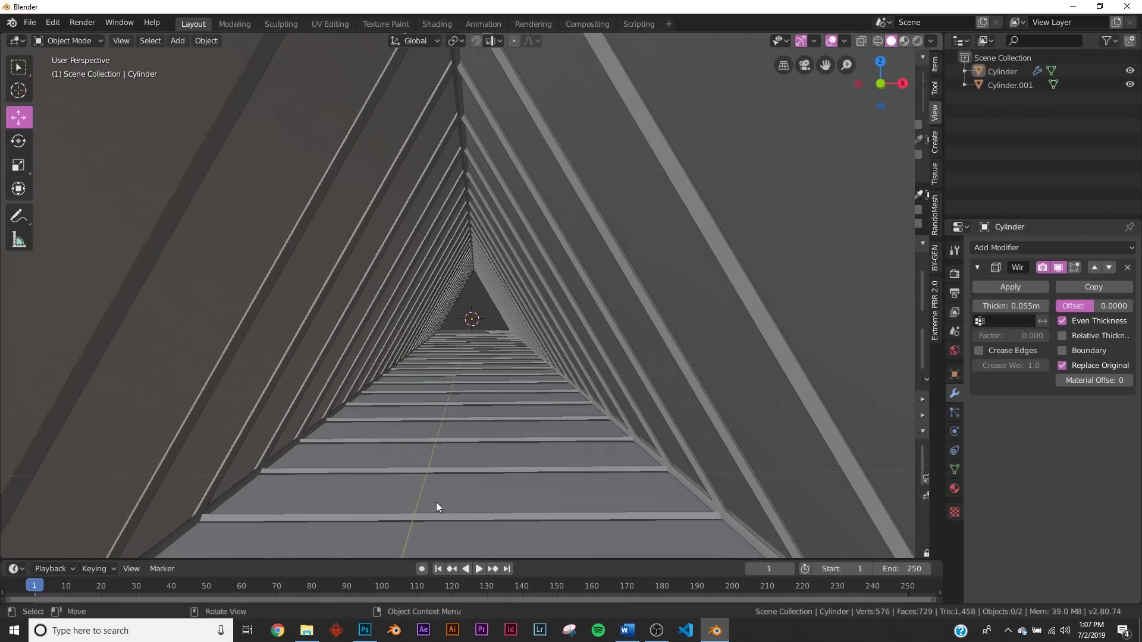
Step: Apply the Wireframe modifier, then enter Edit Mode and select all of the mesh
click(394, 295)
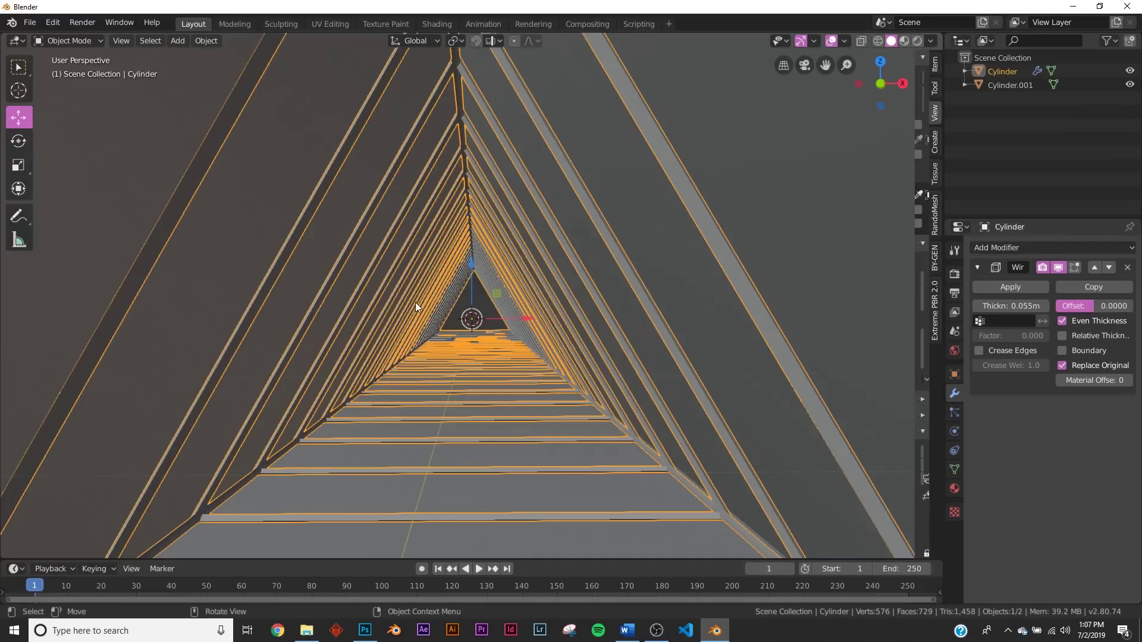
click(1011, 287)
key(Tab)
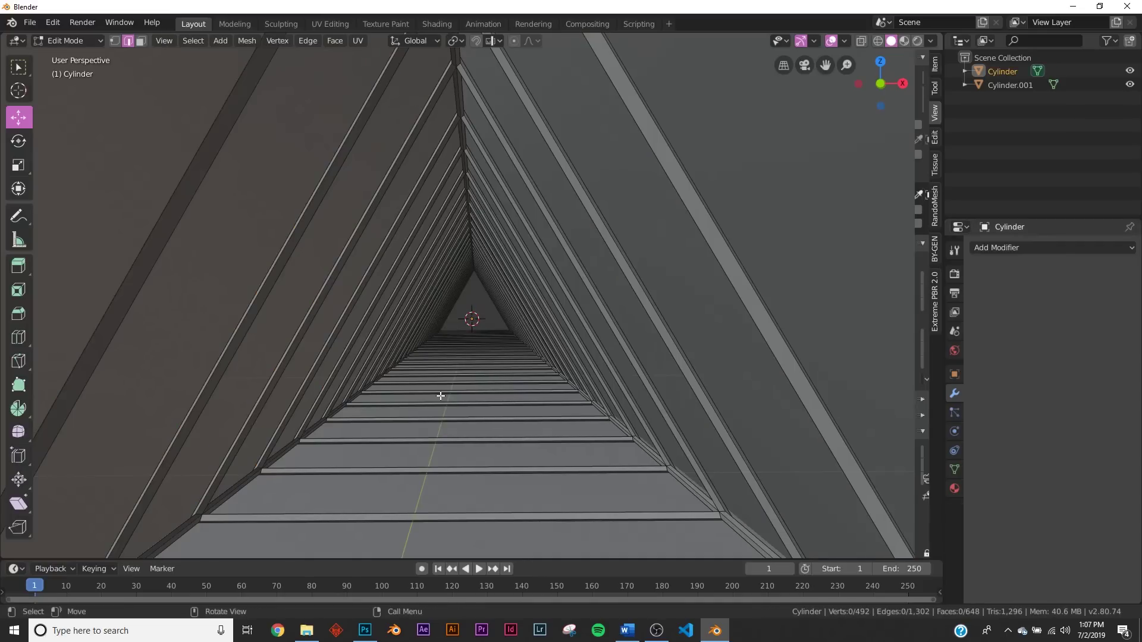
key(a)
middle_drag(440, 396, 453, 387)
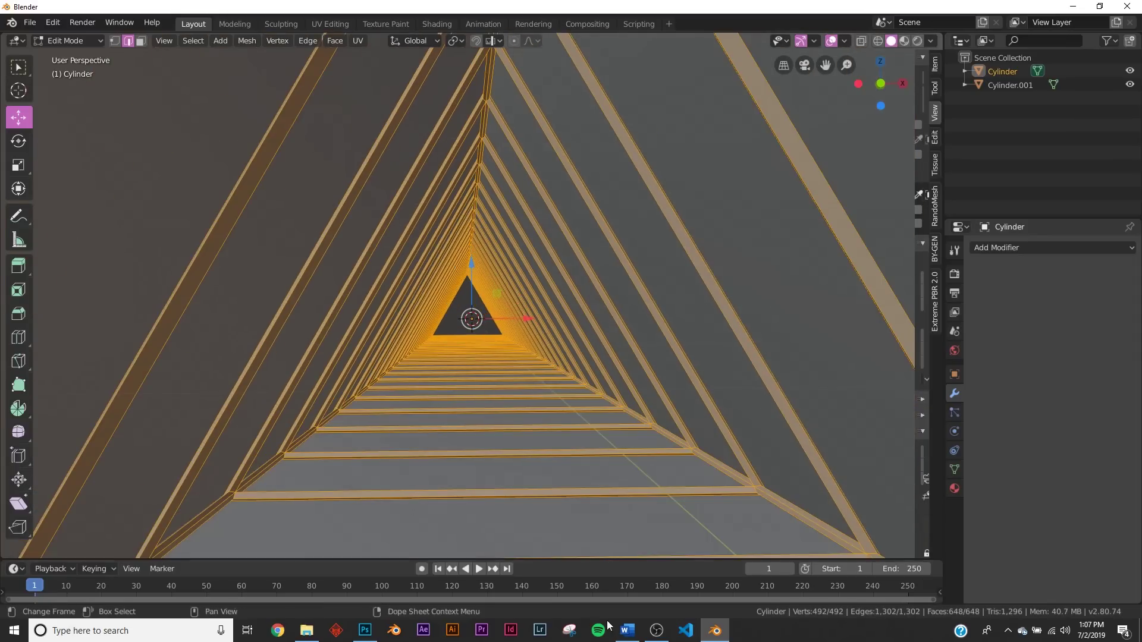
Step: Watch the finished tunnel clip in Movies & TV, close the player, and return to Blender
click(1069, 7)
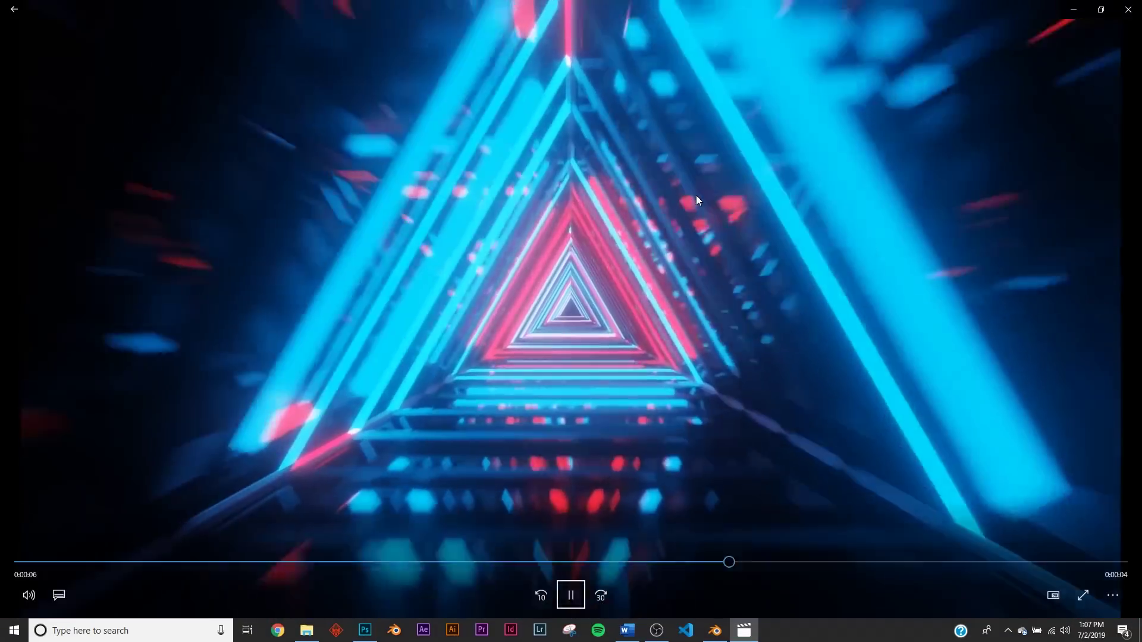
key(alt+F4)
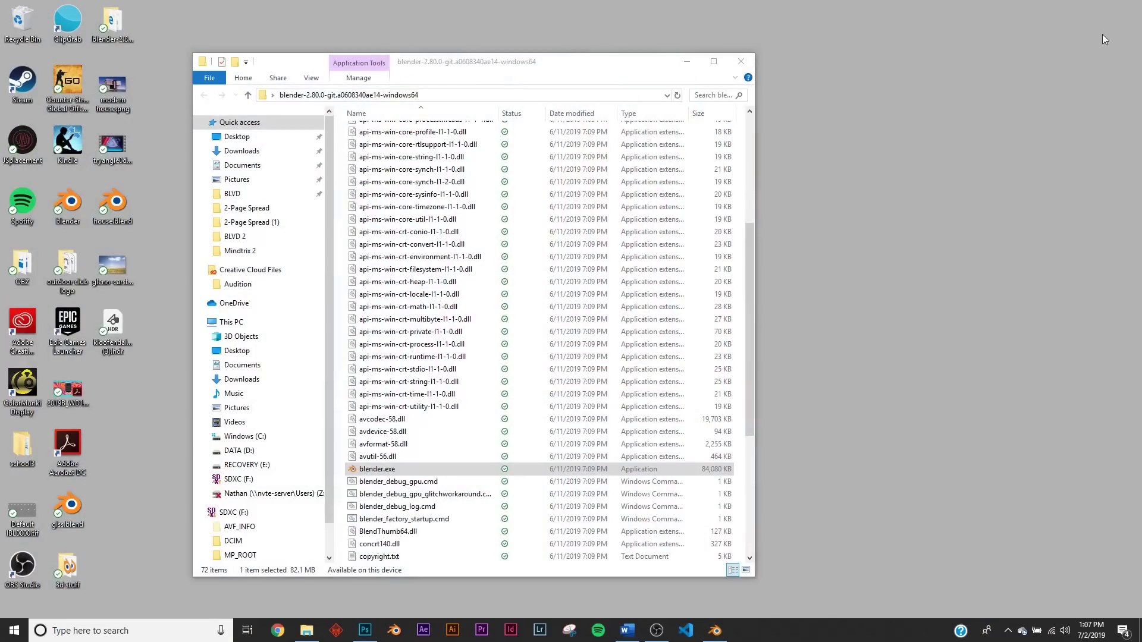
click(715, 630)
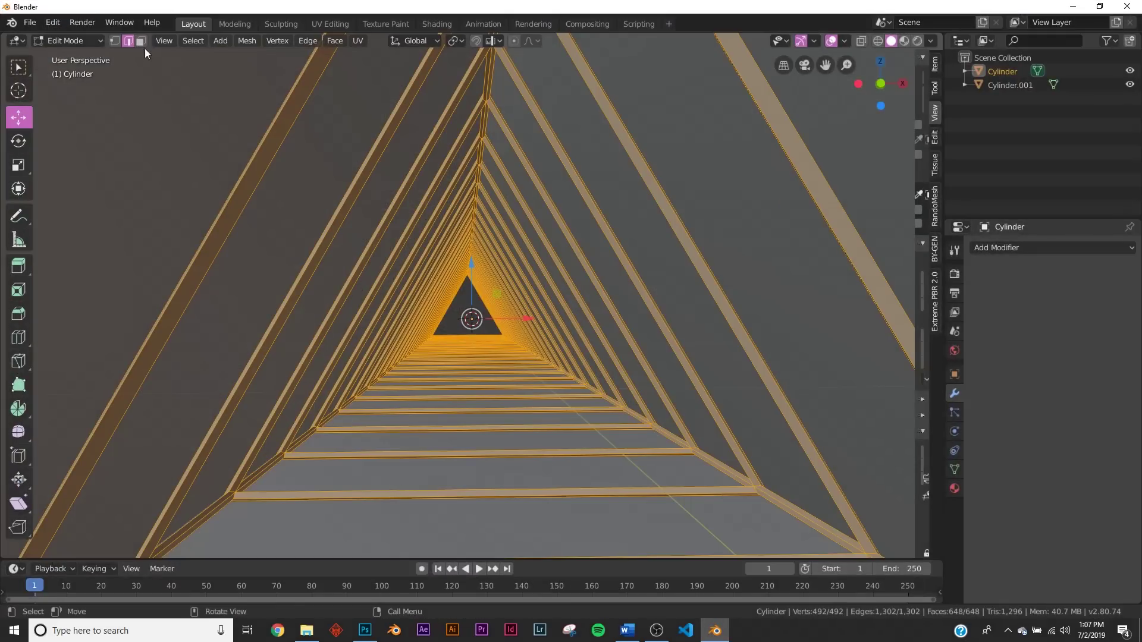
Step: In face select mode, run Select Random on the tunnel and tune its Percent to about 11%
click(141, 41)
click(435, 494)
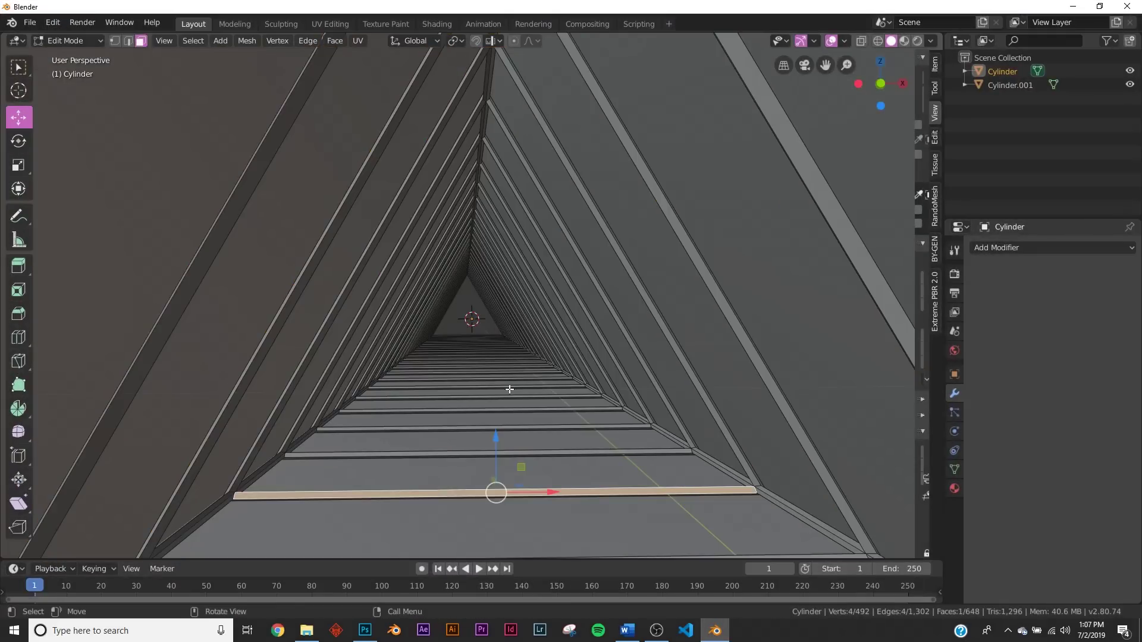
click(196, 43)
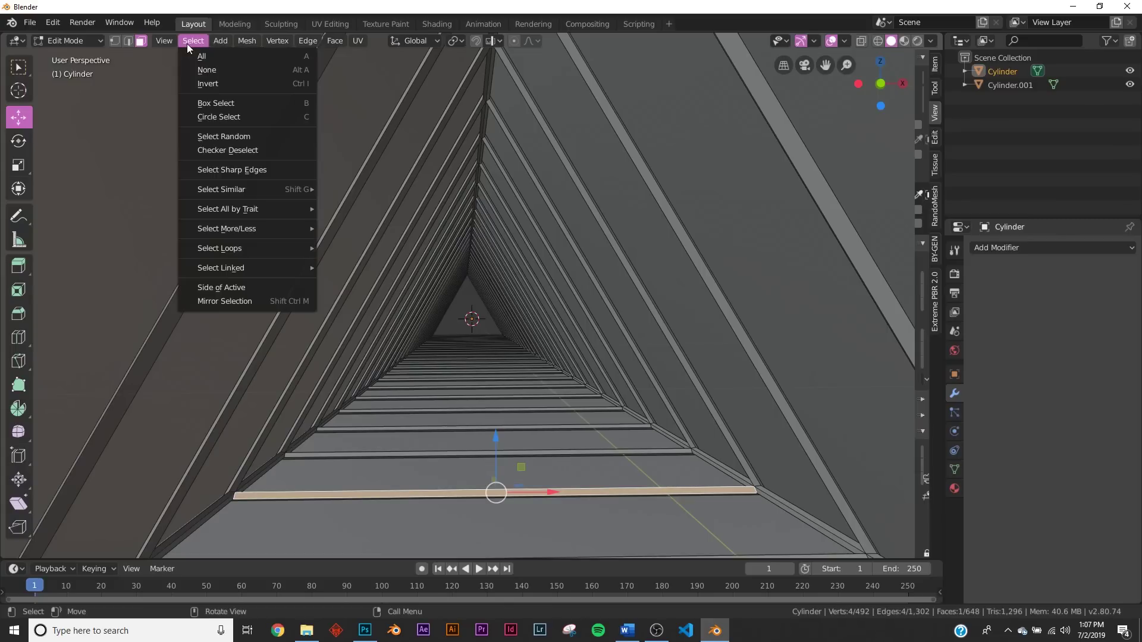
click(251, 138)
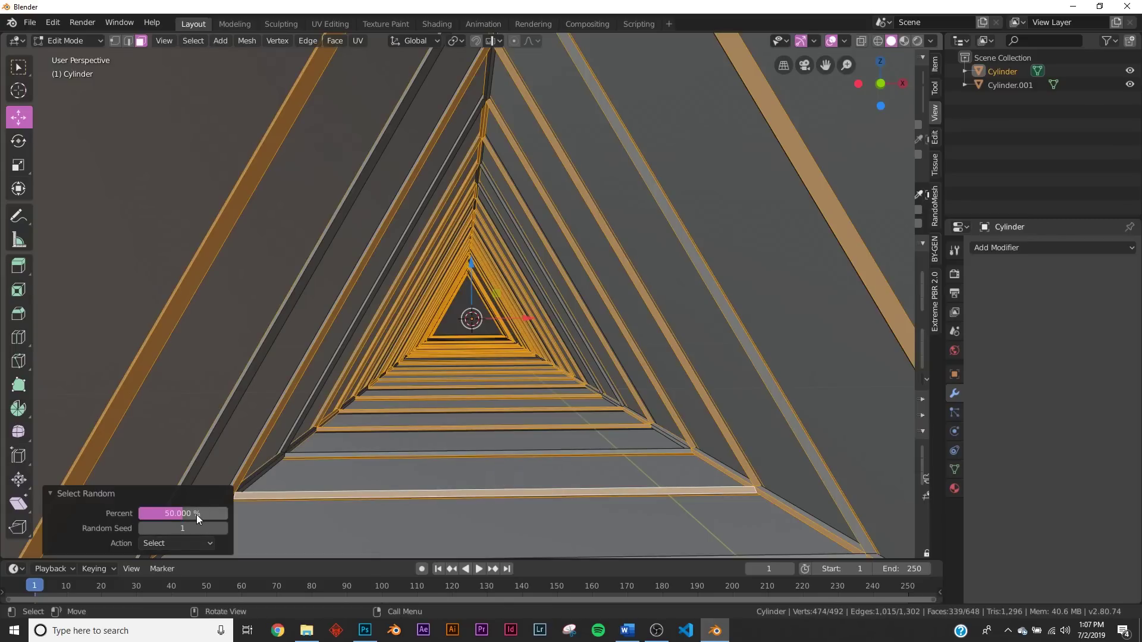
drag(196, 515, 143, 515)
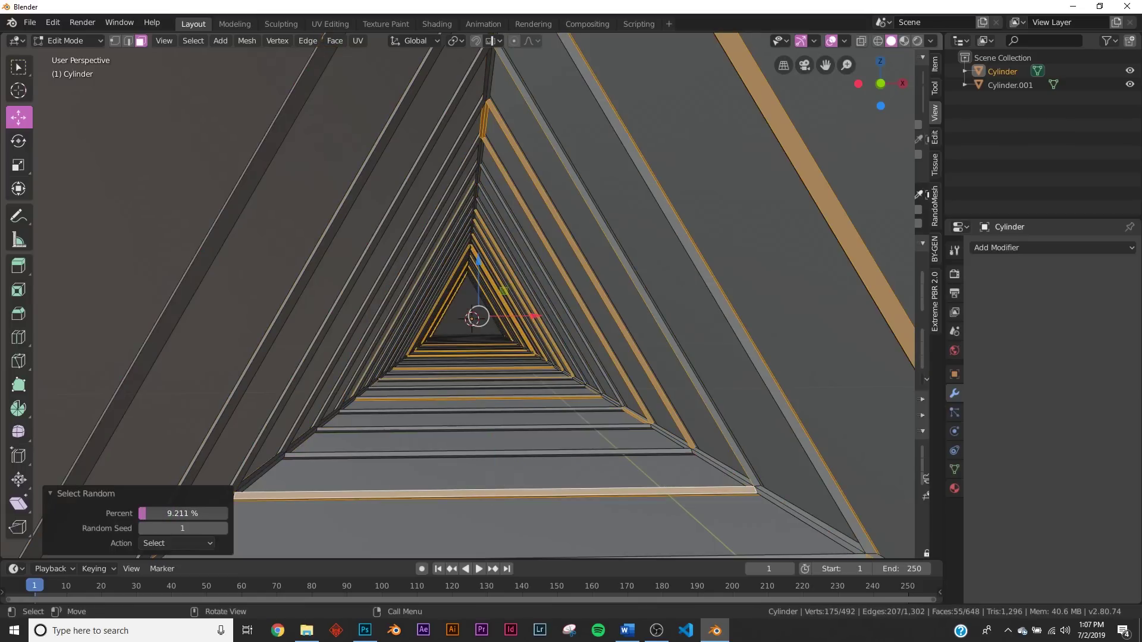
drag(178, 513, 196, 514)
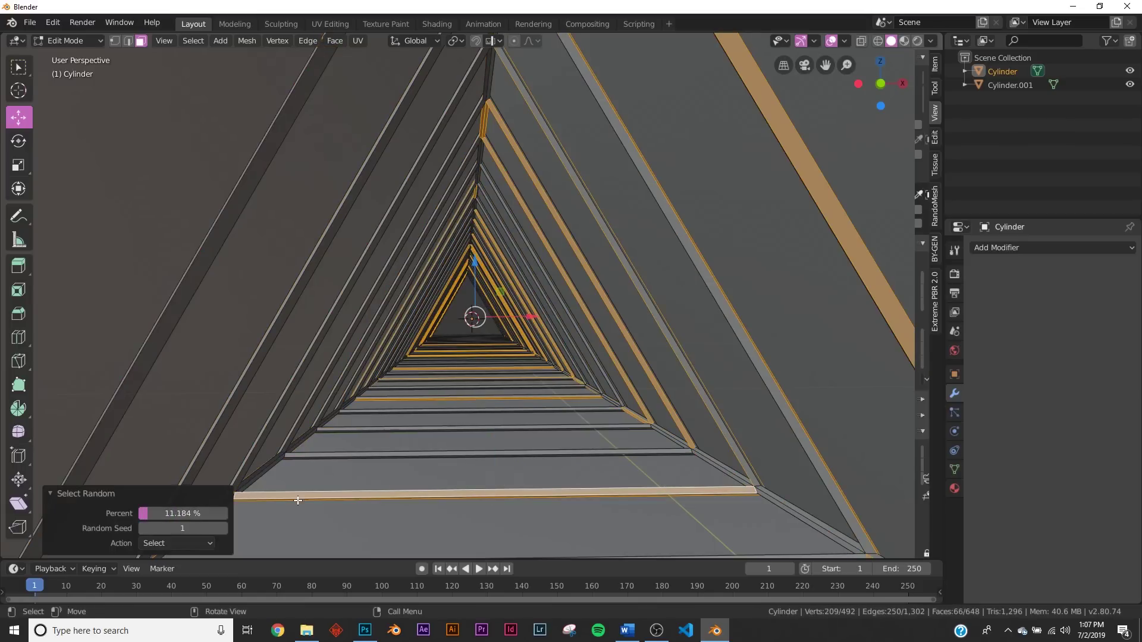
Step: Try different Random Seeds and settle on about 15.8% with seed 6
click(223, 528)
click(223, 528)
click(224, 529)
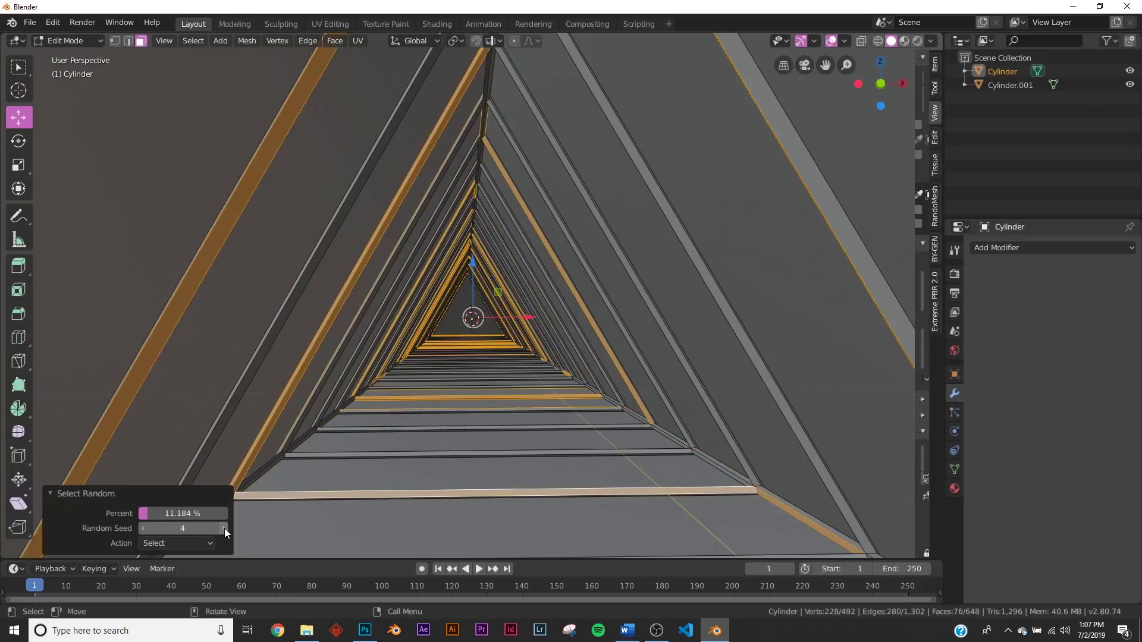
click(224, 528)
click(224, 528)
click(223, 528)
click(223, 528)
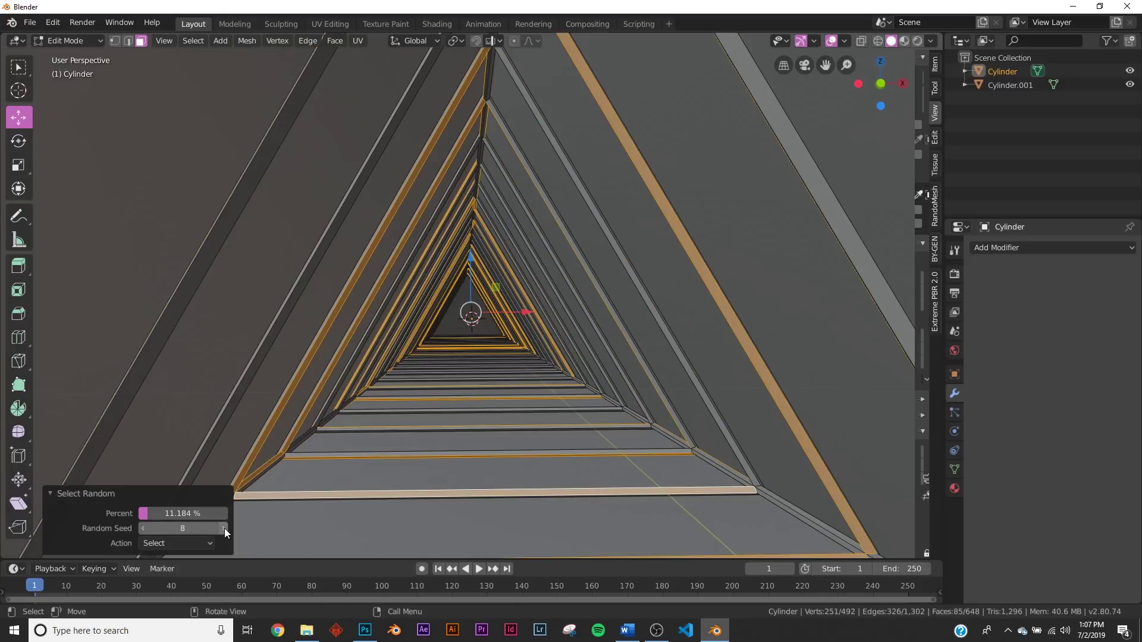
click(224, 528)
click(223, 528)
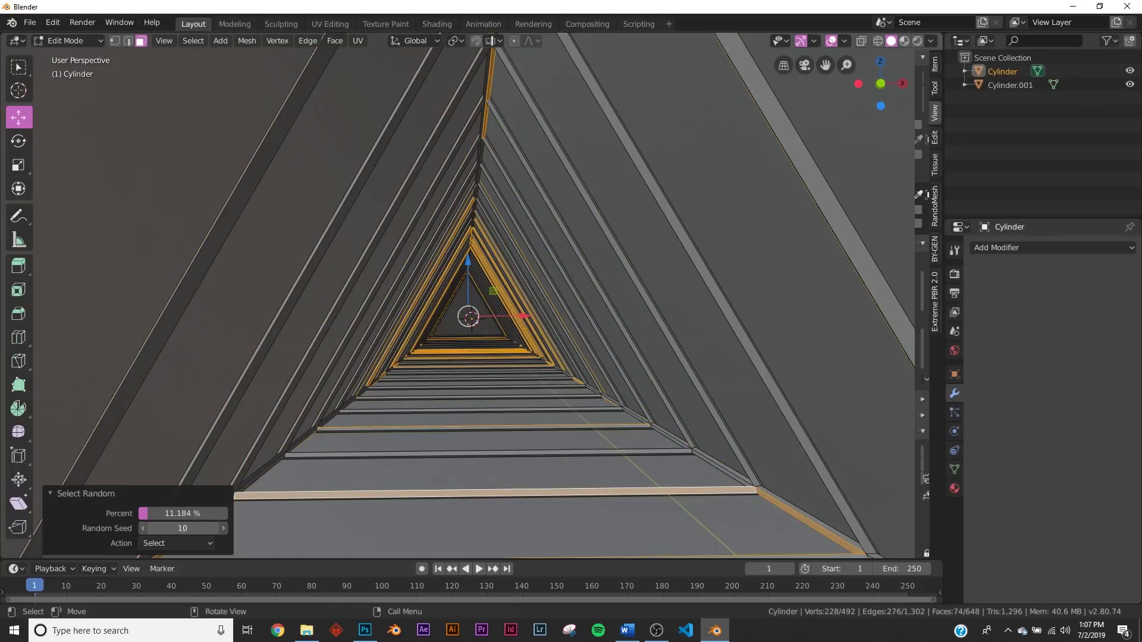
drag(223, 528, 153, 513)
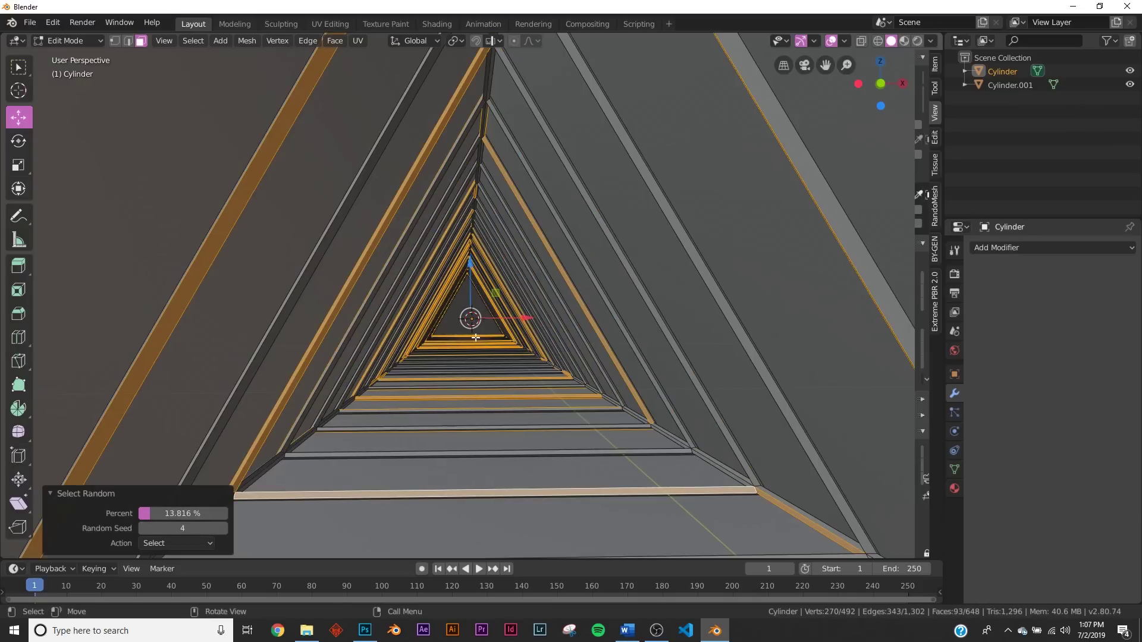
middle_drag(485, 356, 496, 297)
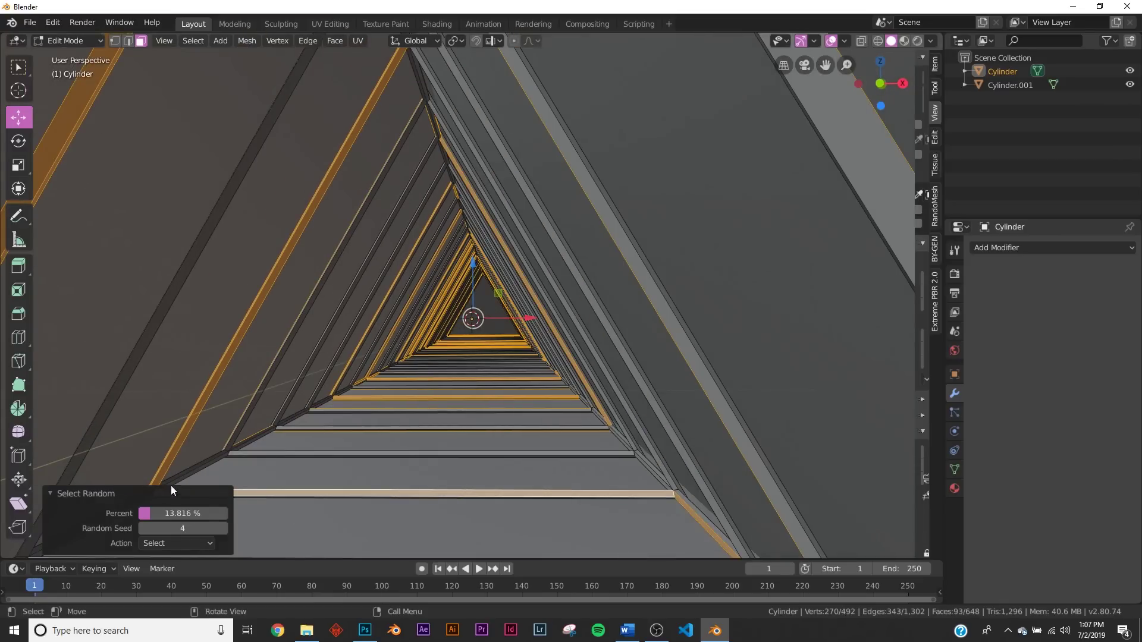
click(223, 529)
click(223, 529)
middle_drag(293, 464, 321, 453)
drag(179, 514, 185, 514)
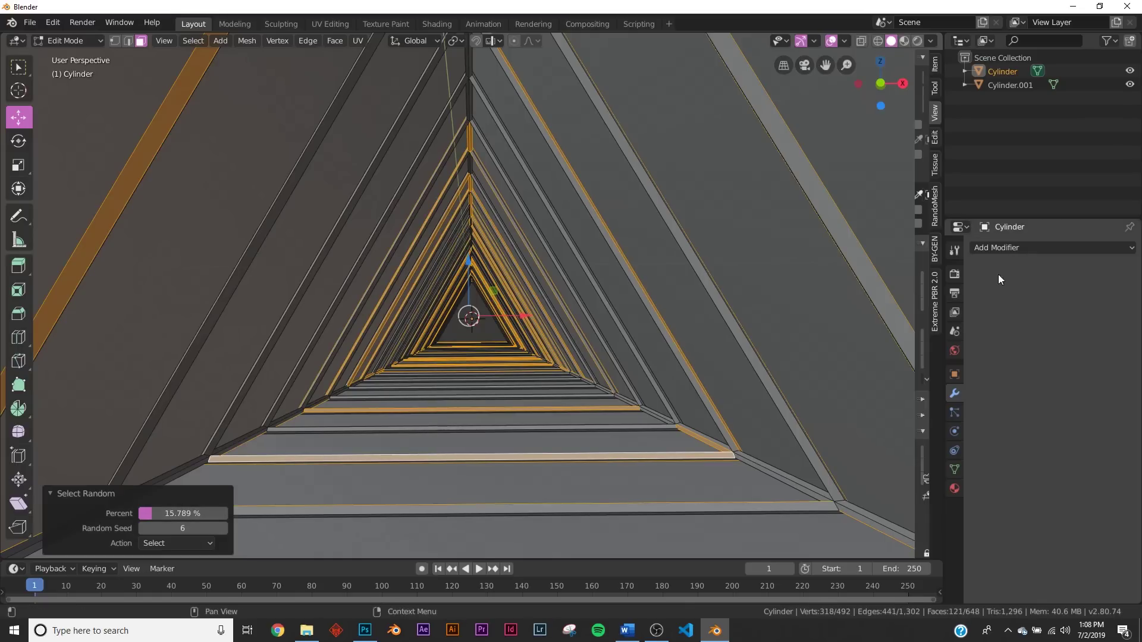
Step: Give the tunnel a new material with Metallic 1 and a dark grey base colour
key(Tab)
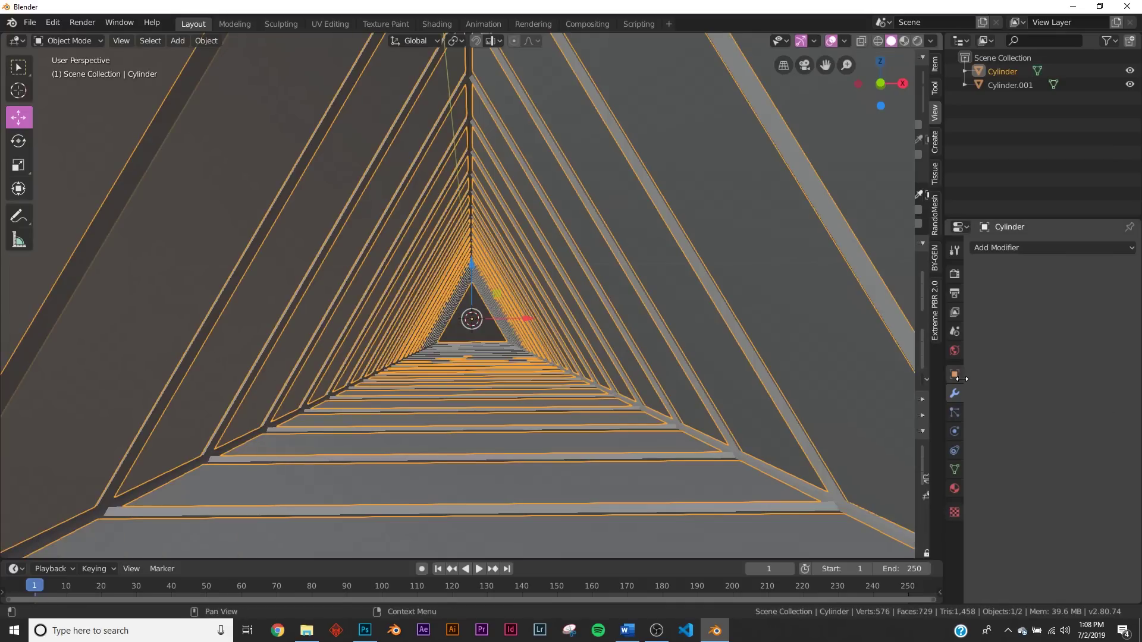
click(956, 488)
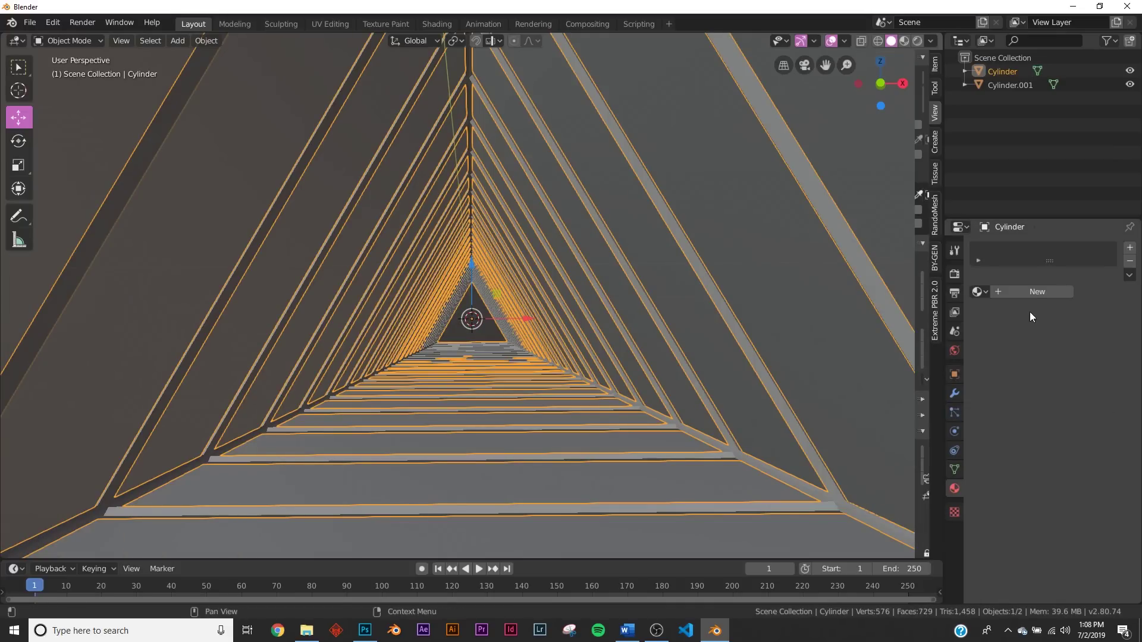
click(1032, 295)
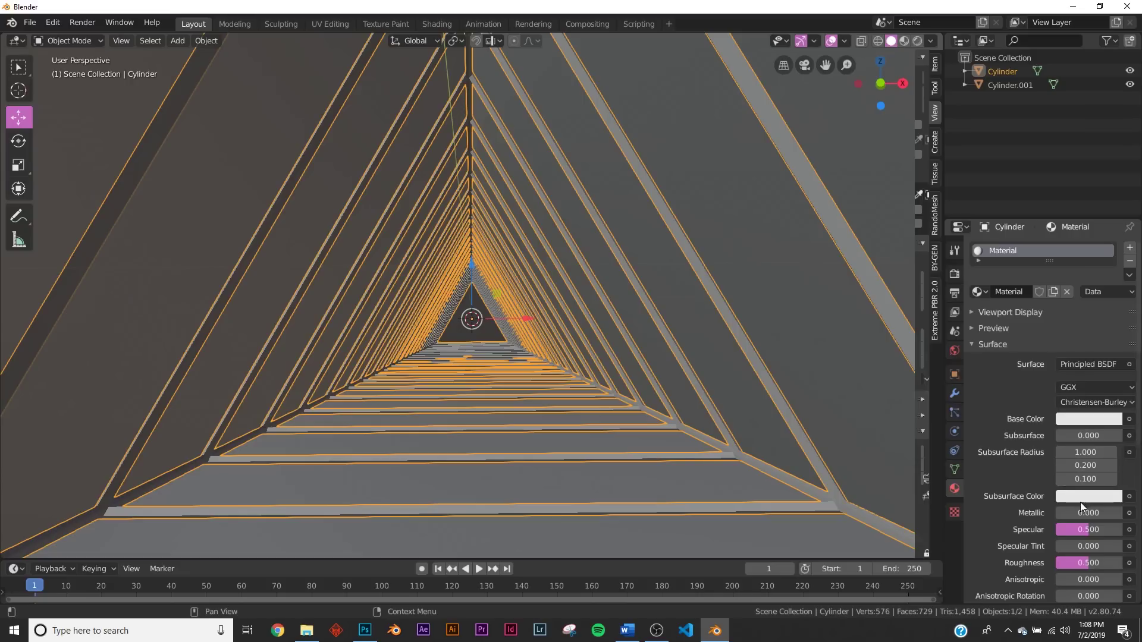
drag(1067, 513, 1124, 512)
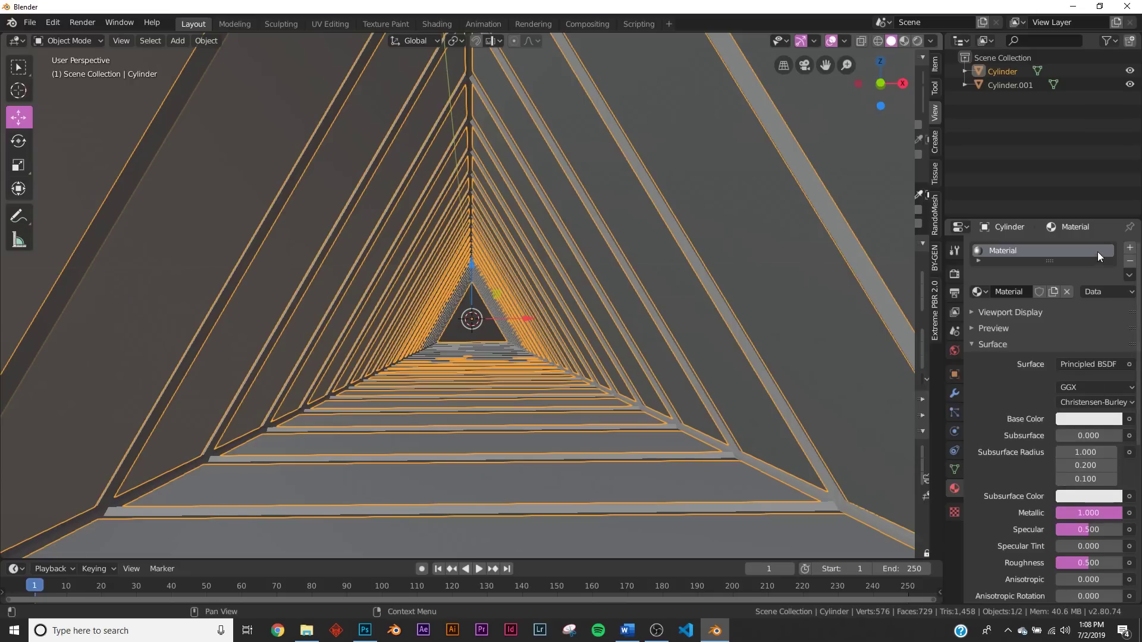
click(1100, 419)
drag(1109, 233, 1112, 265)
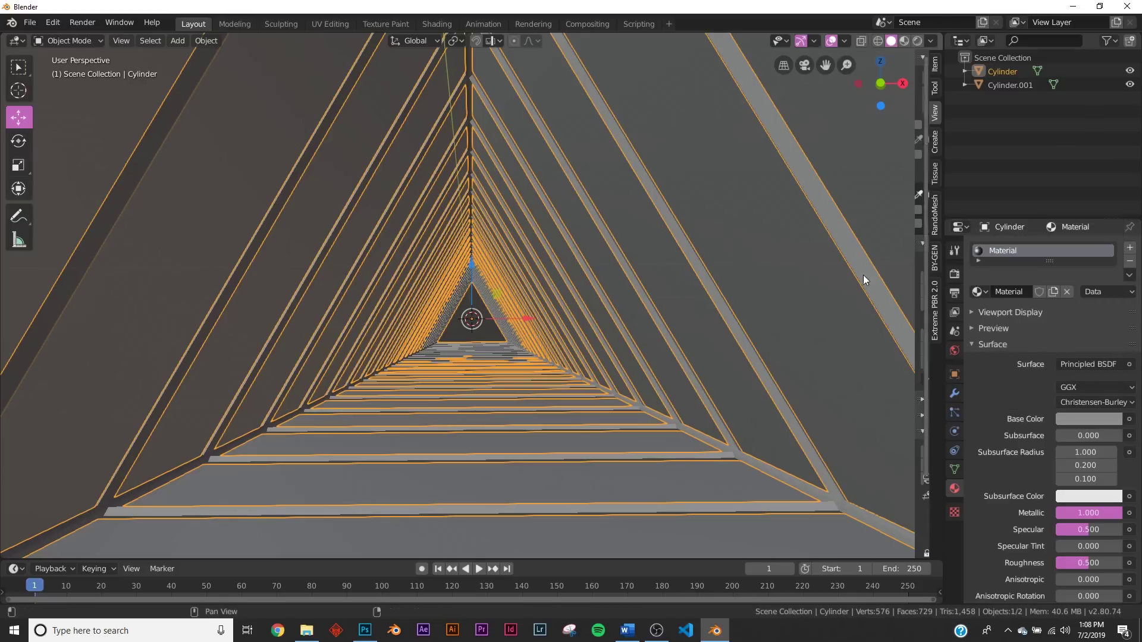
Step: Add a second material, Material.001, as an Emission shader with strength 20 and cyan colour
click(1133, 248)
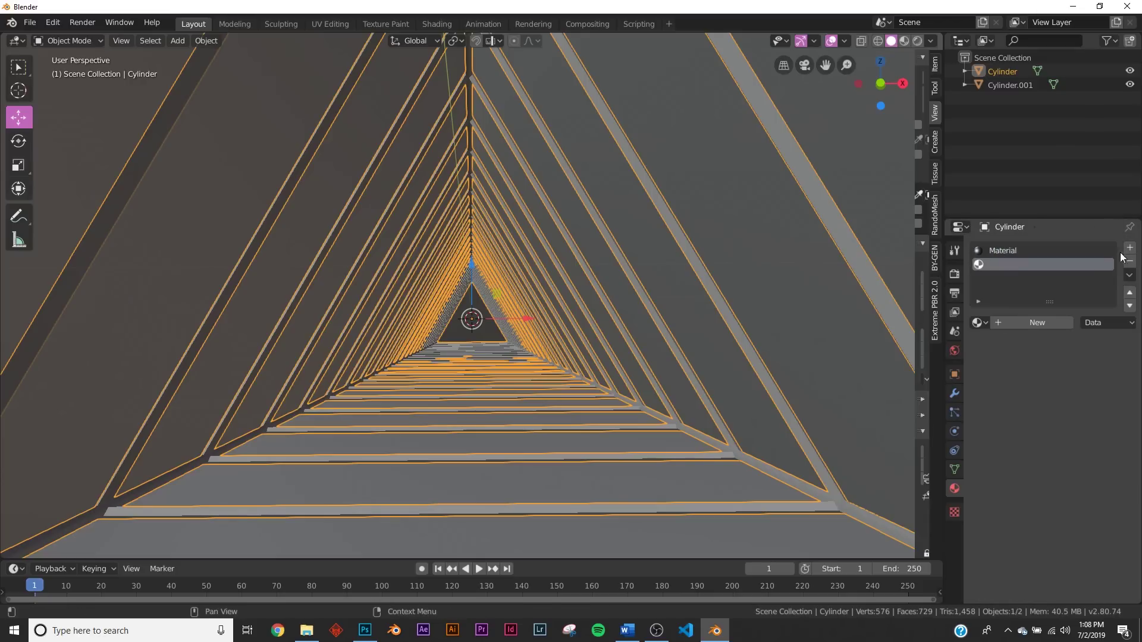
click(1058, 323)
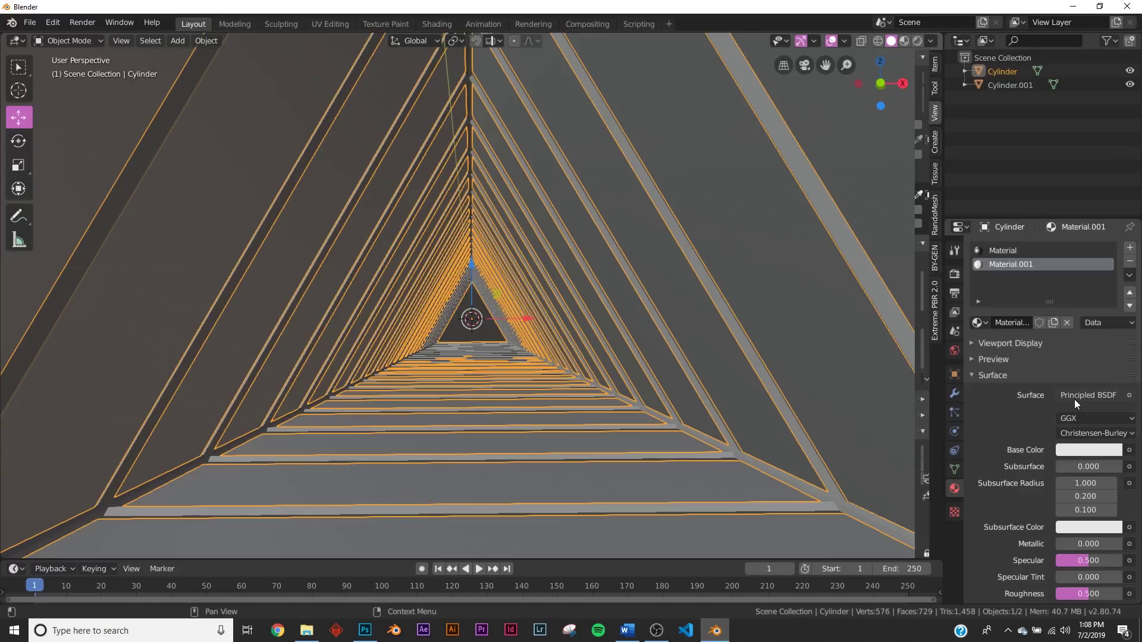
click(1090, 395)
click(997, 127)
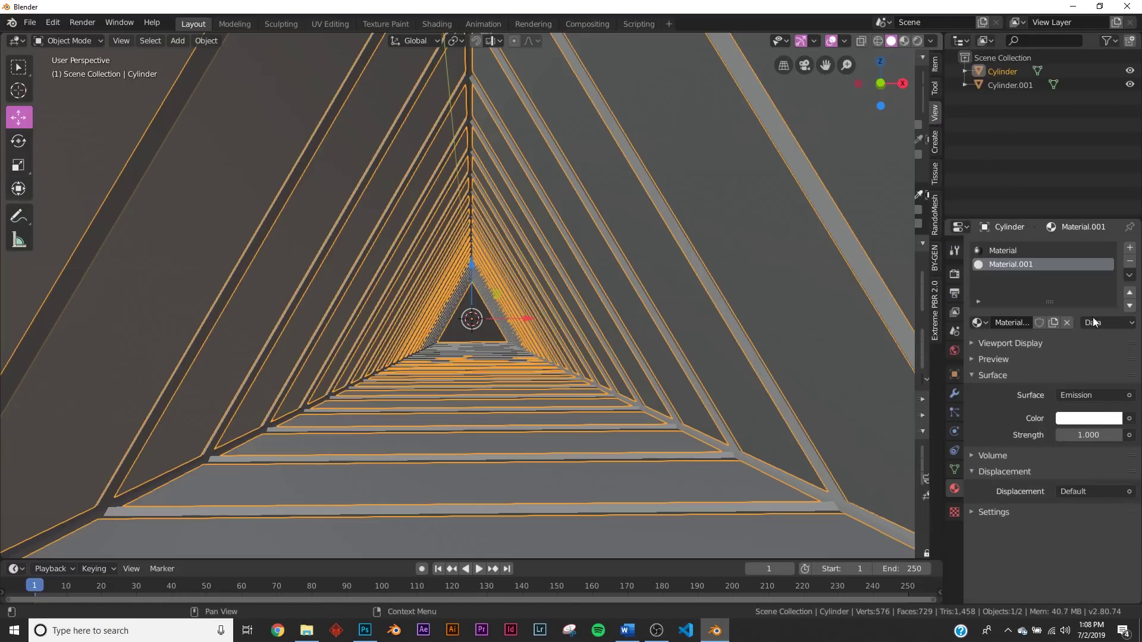
click(1087, 436)
key(Return)
click(1091, 418)
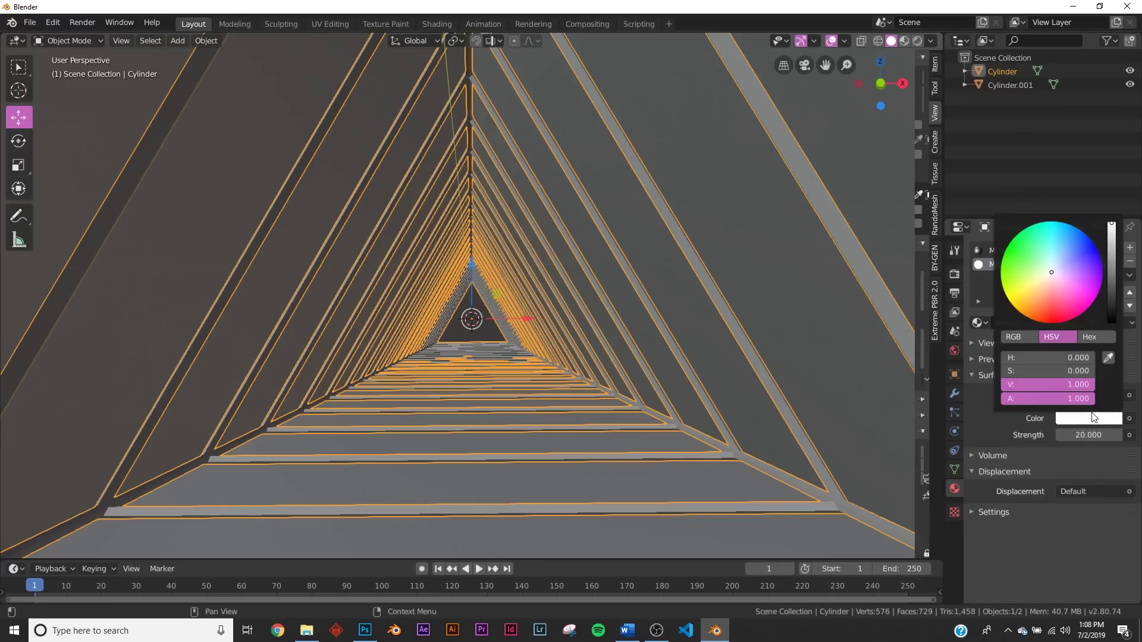
click(1054, 222)
key(Tab)
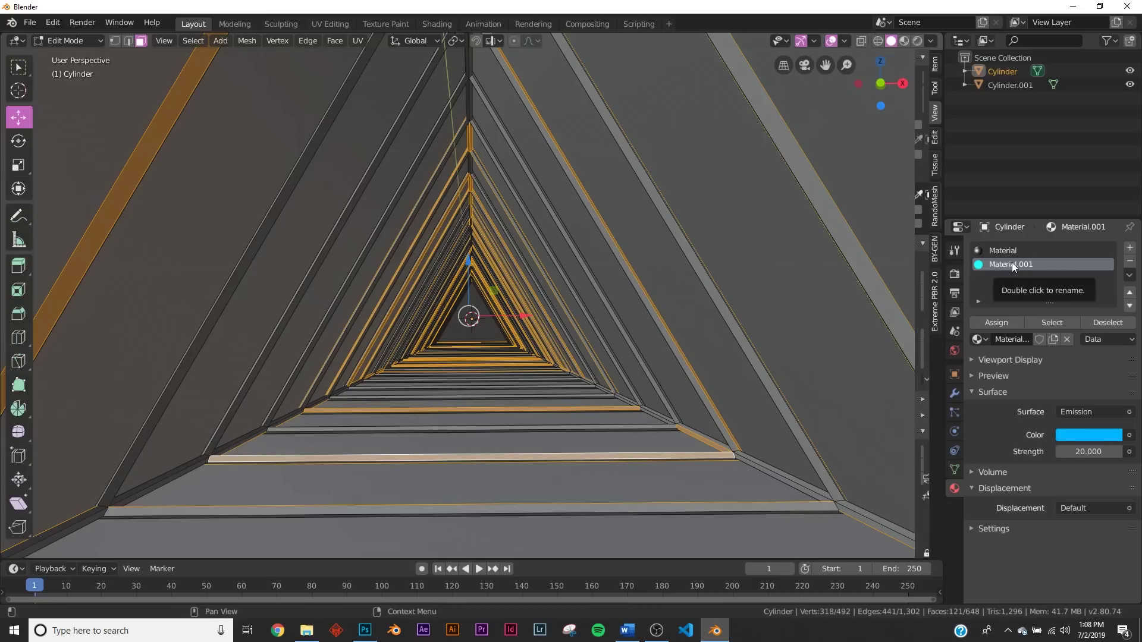
Step: Assign the cyan Material.001 to the selected strip faces and preview the tunnel in Rendered shading
click(999, 324)
key(Tab)
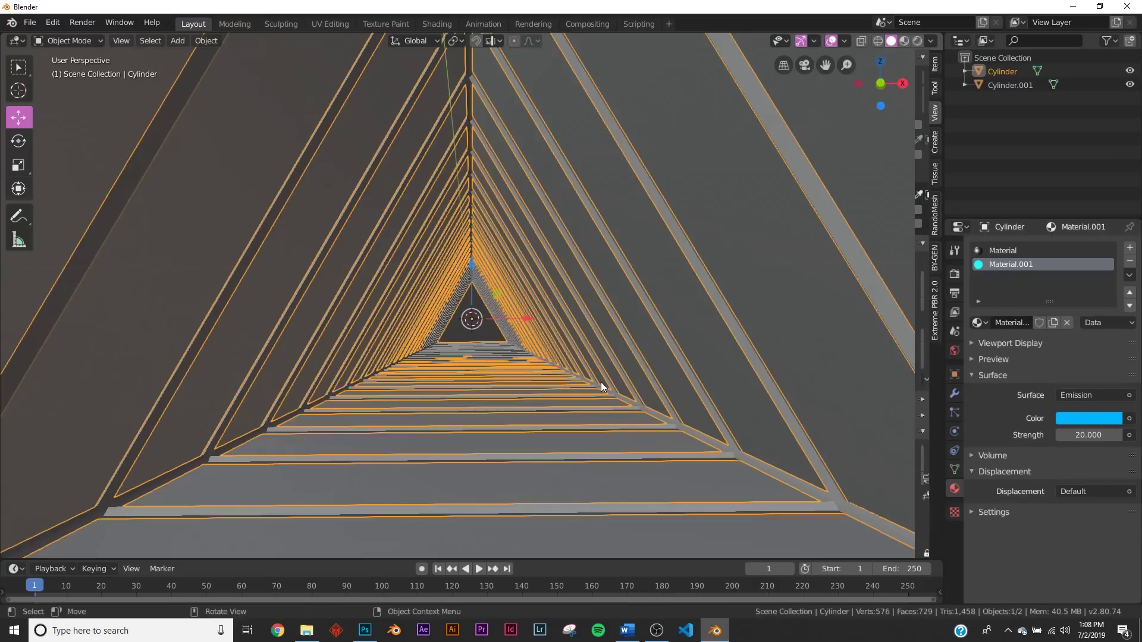
key(z)
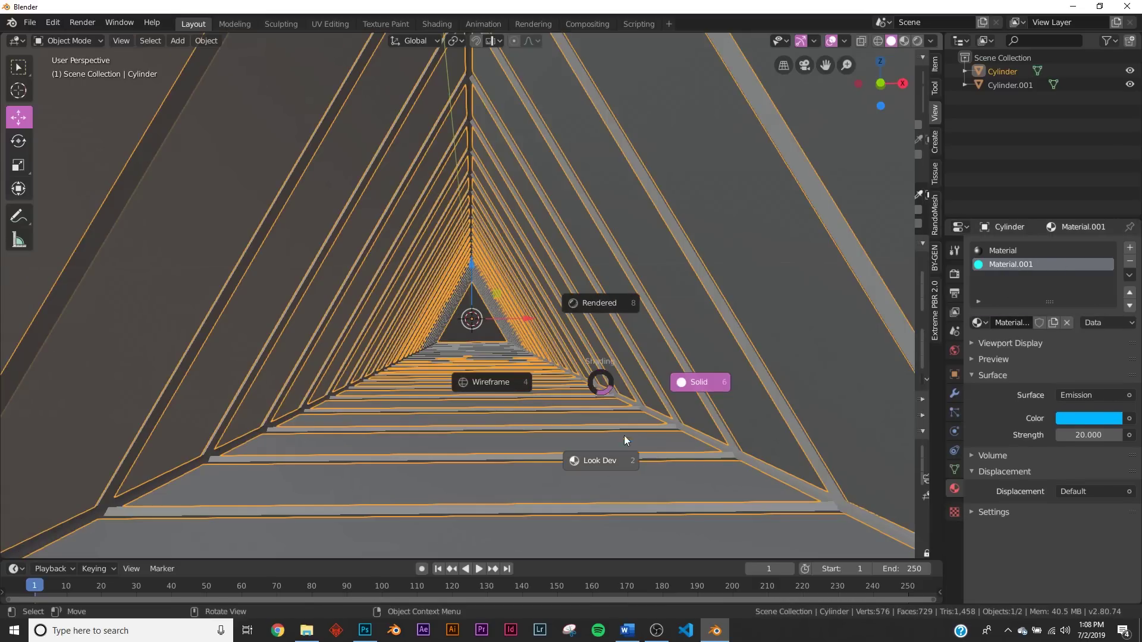
click(600, 303)
key(z)
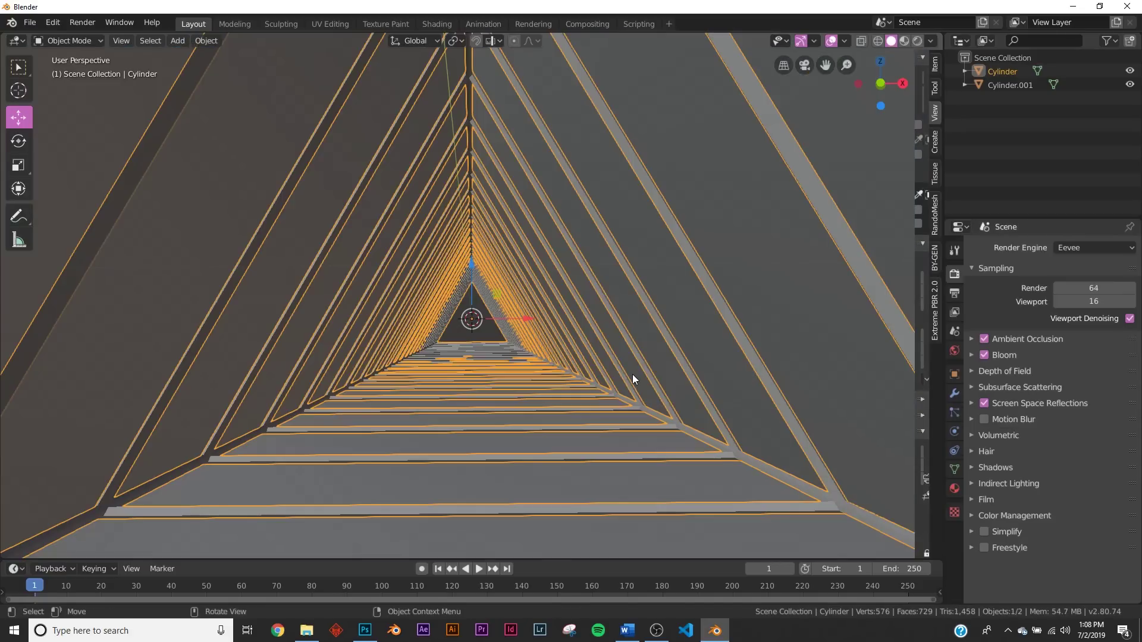
click(631, 320)
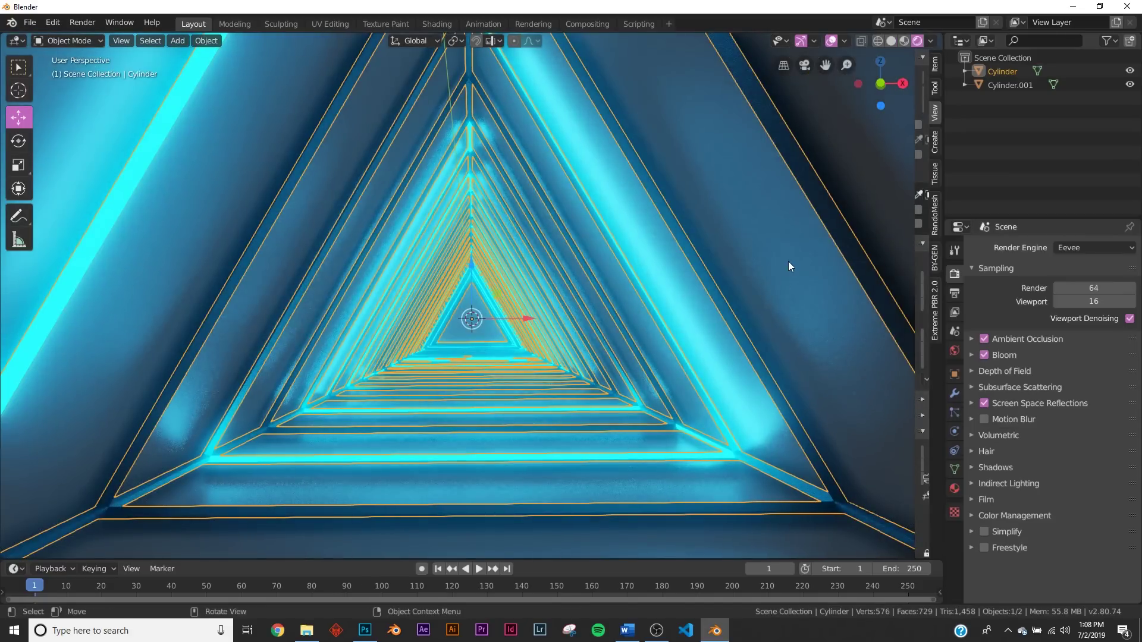
Step: Select Cylinder.001 and compare the render with Screen Space Reflections and Bloom toggled off and on
click(624, 327)
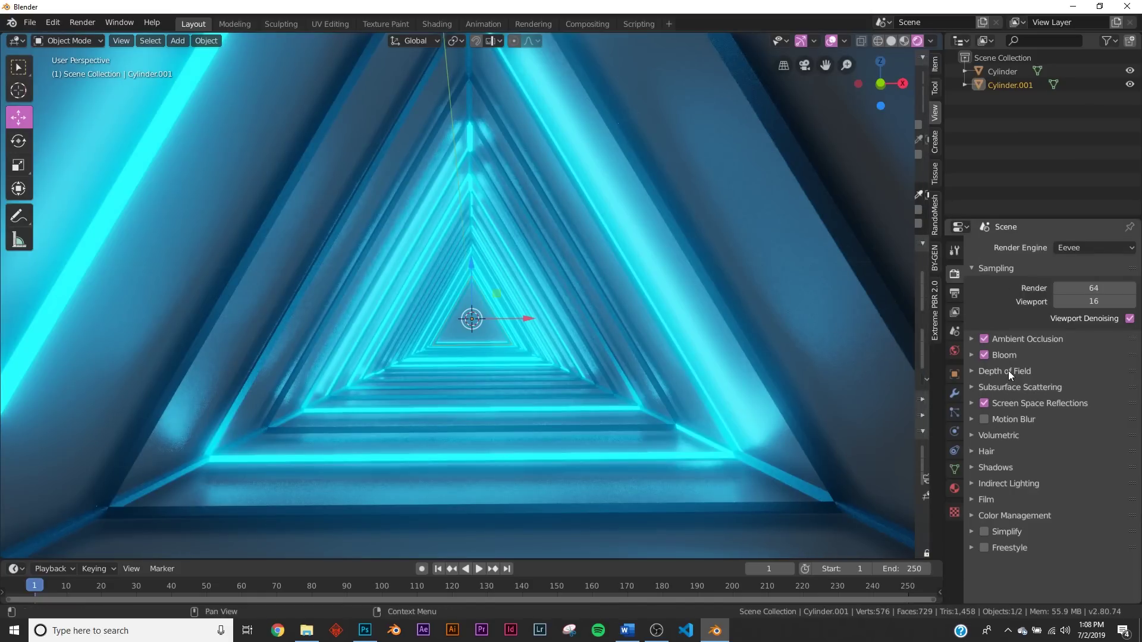
click(984, 403)
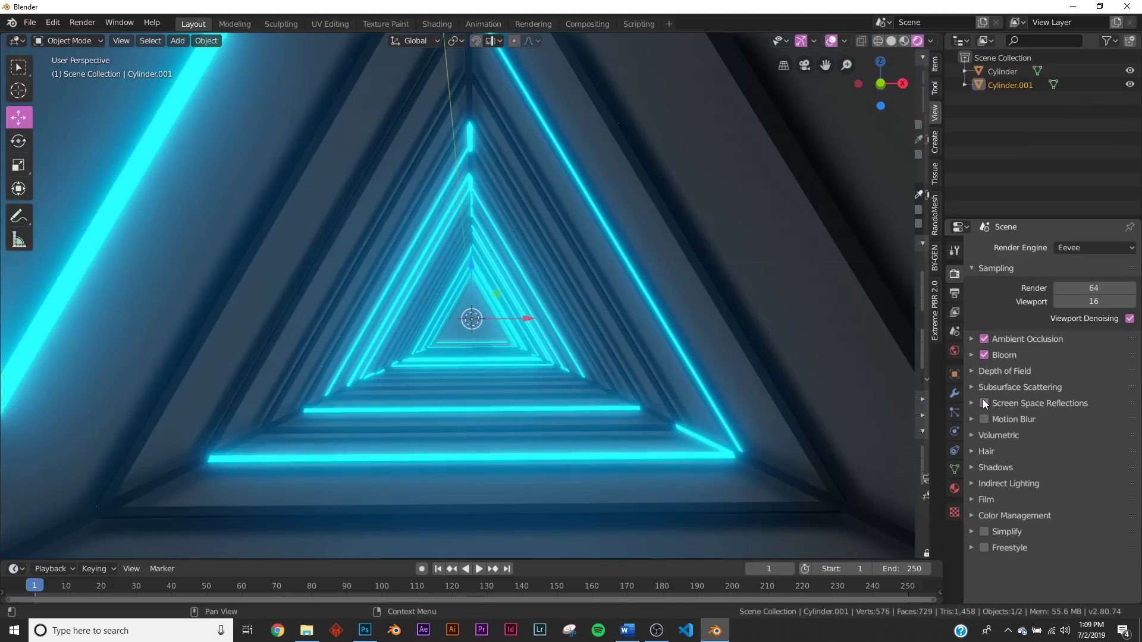
click(984, 403)
click(986, 353)
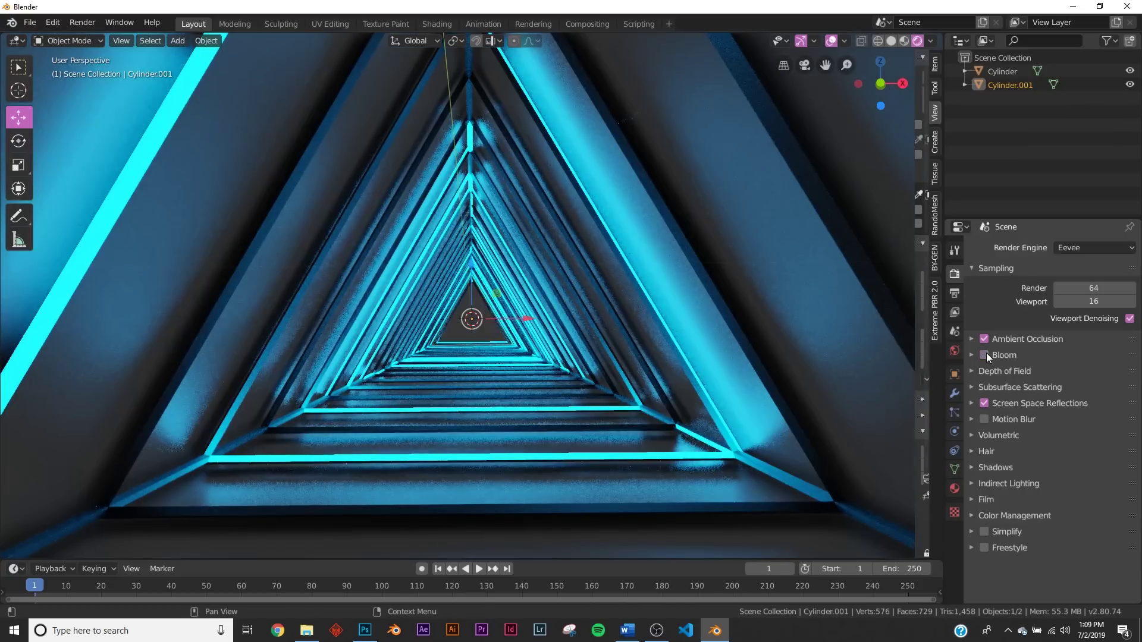
click(986, 352)
Step: Edit Cylinder and randomly select about 15.8% of its faces, using random seed 4
click(543, 372)
key(Tab)
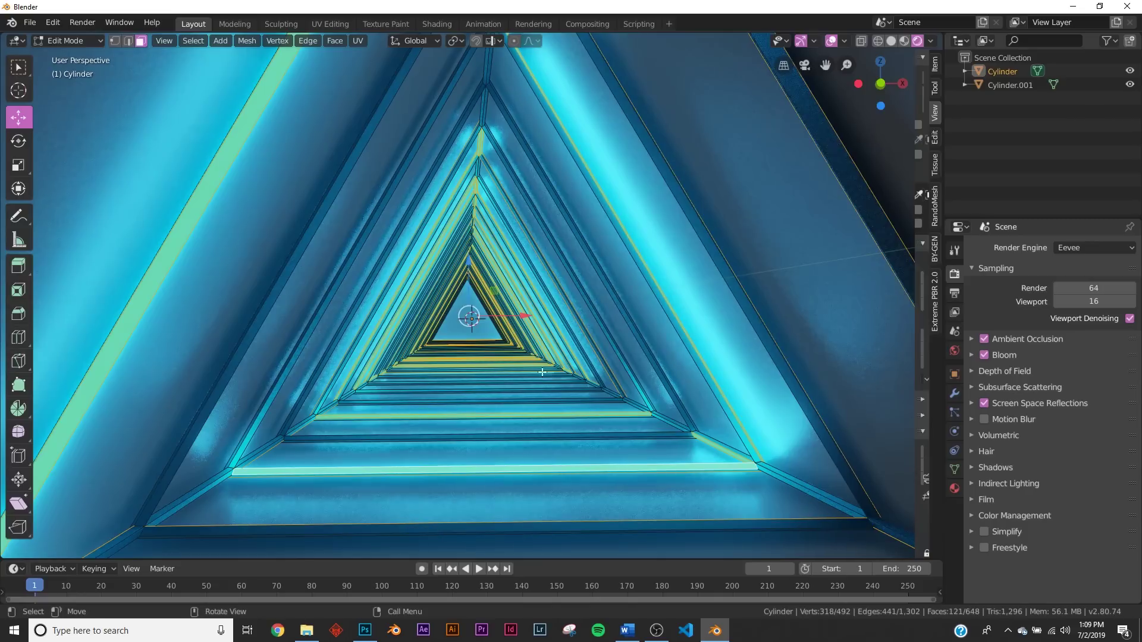
click(364, 439)
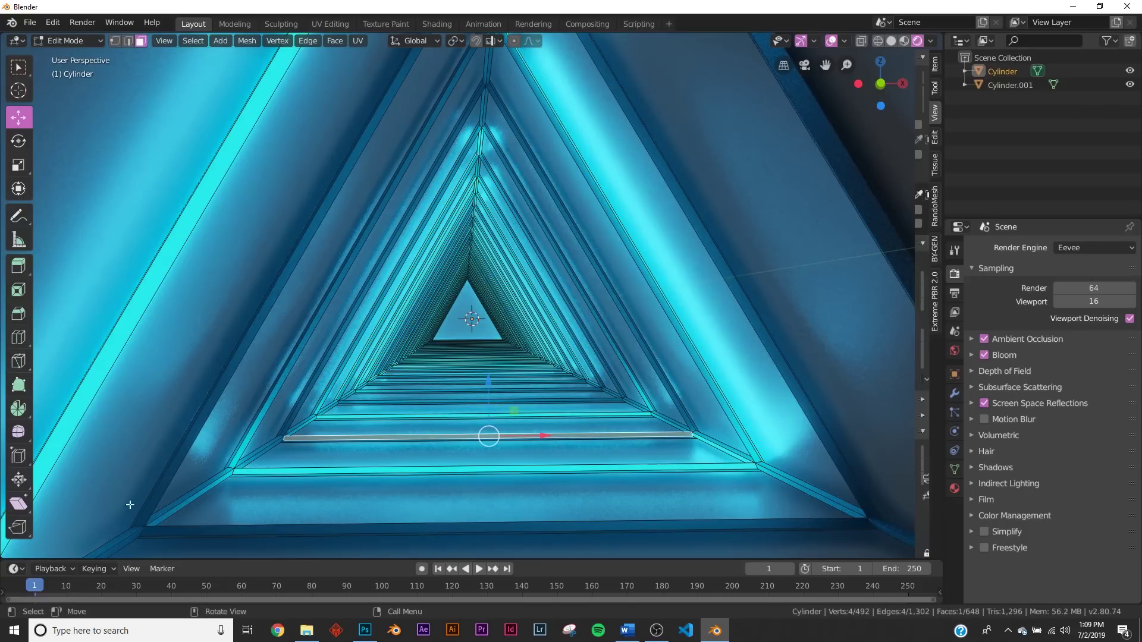
click(200, 43)
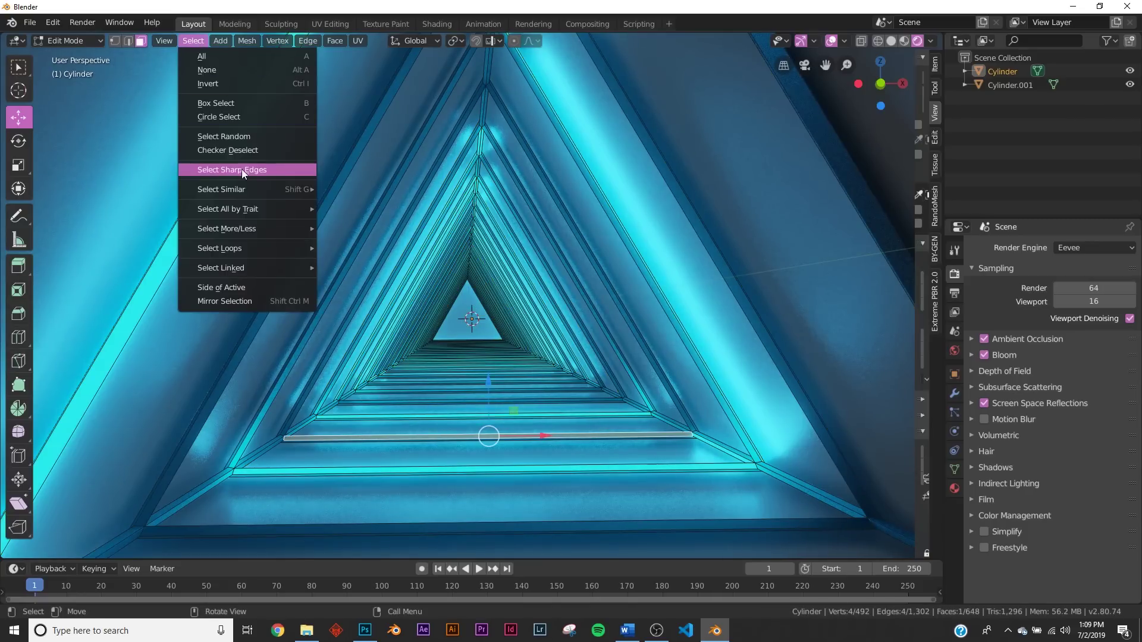
click(256, 136)
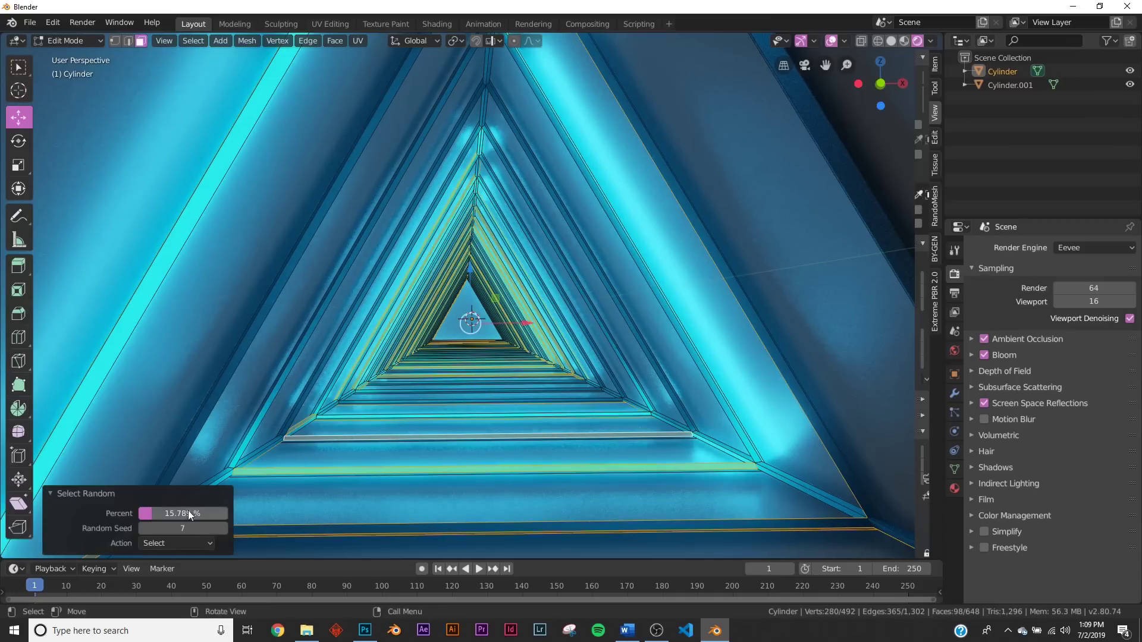
click(142, 530)
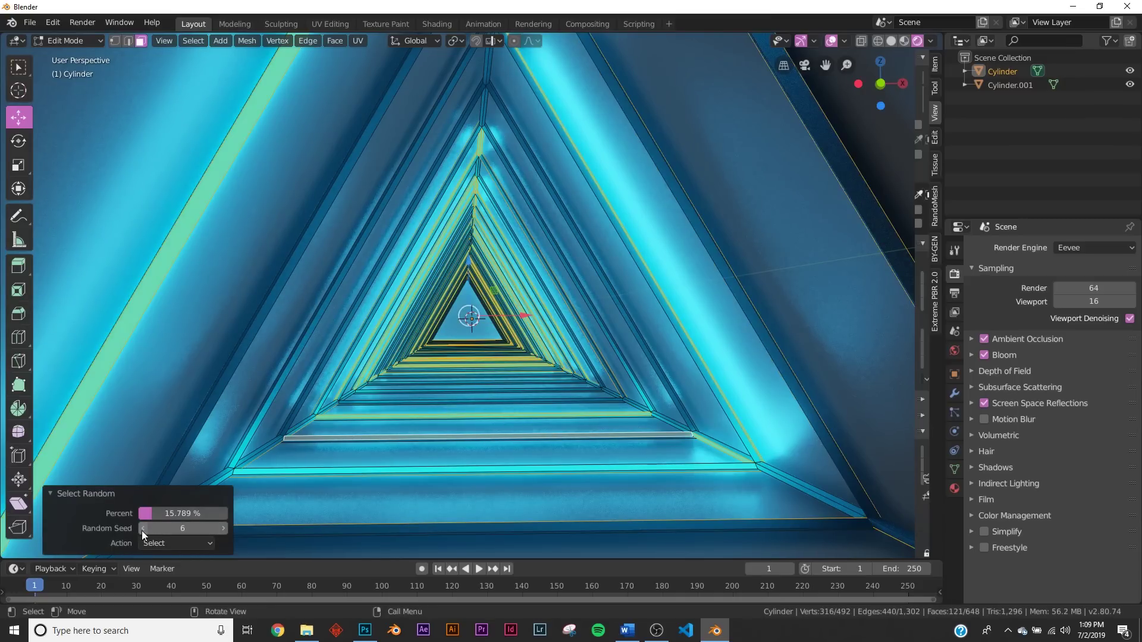
click(142, 529)
click(142, 529)
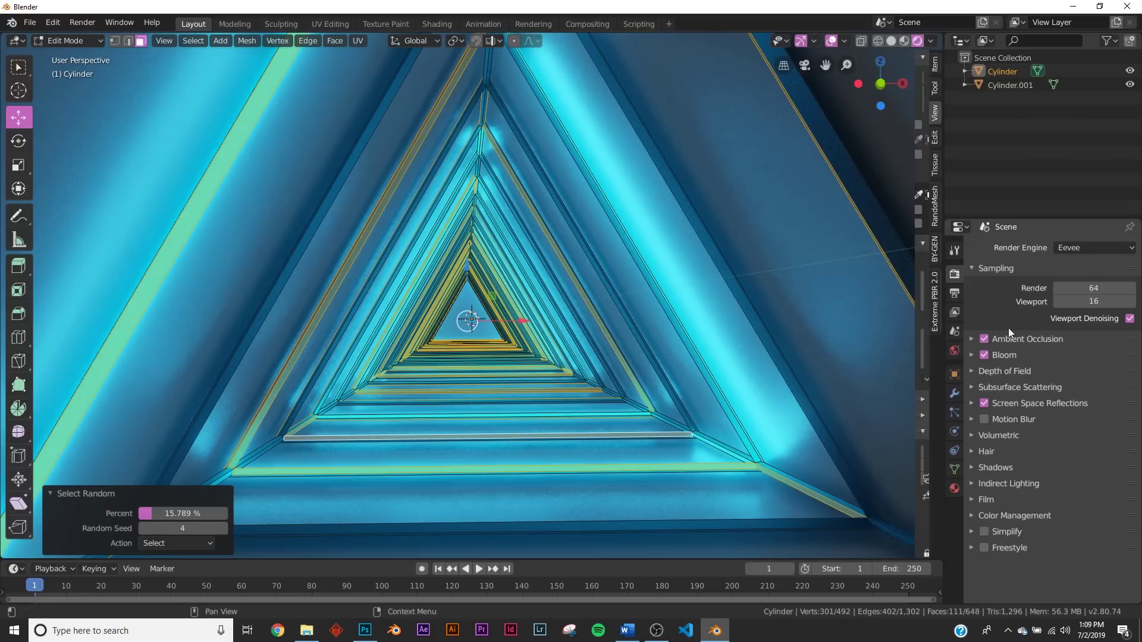
Step: Add a new material slot with Material.002 as an Emission shader at strength 2
click(955, 489)
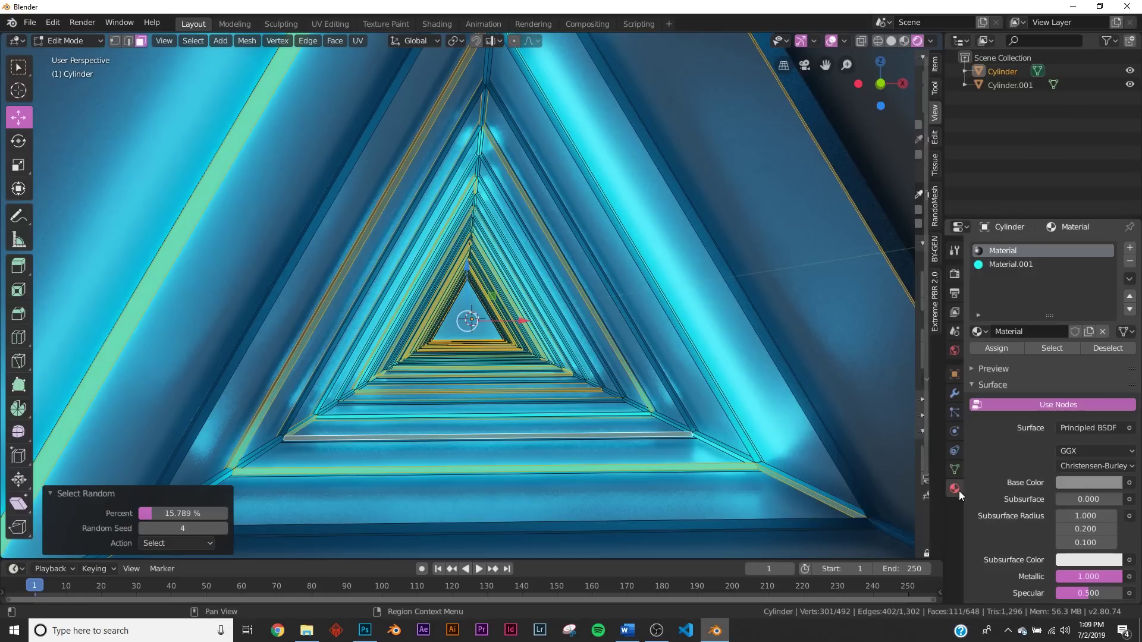
click(1129, 248)
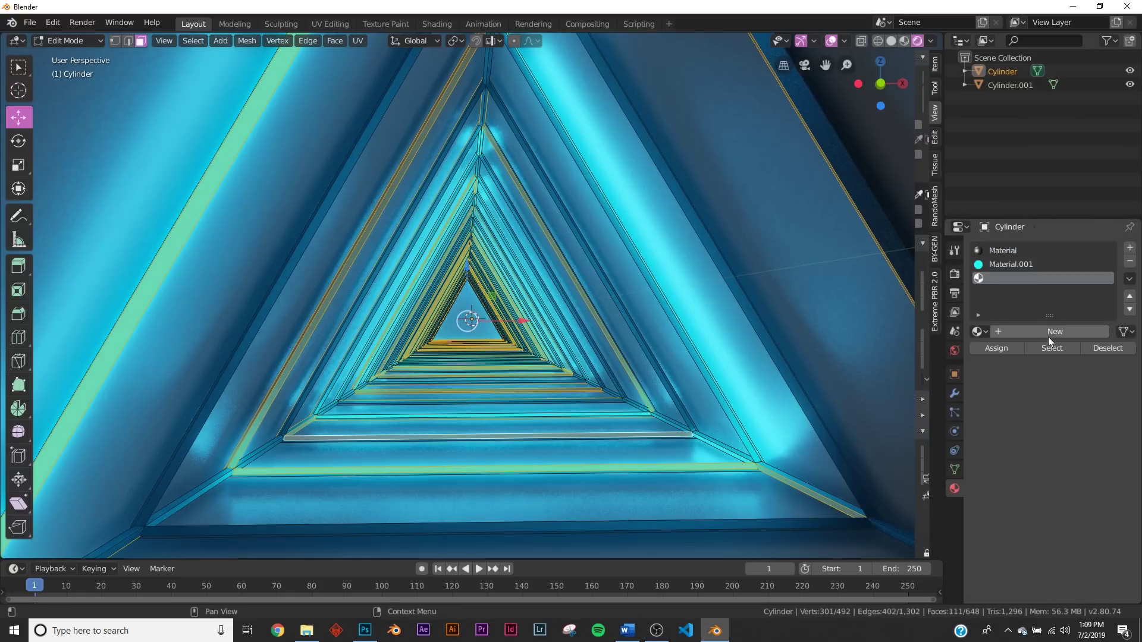
click(1050, 334)
click(1090, 430)
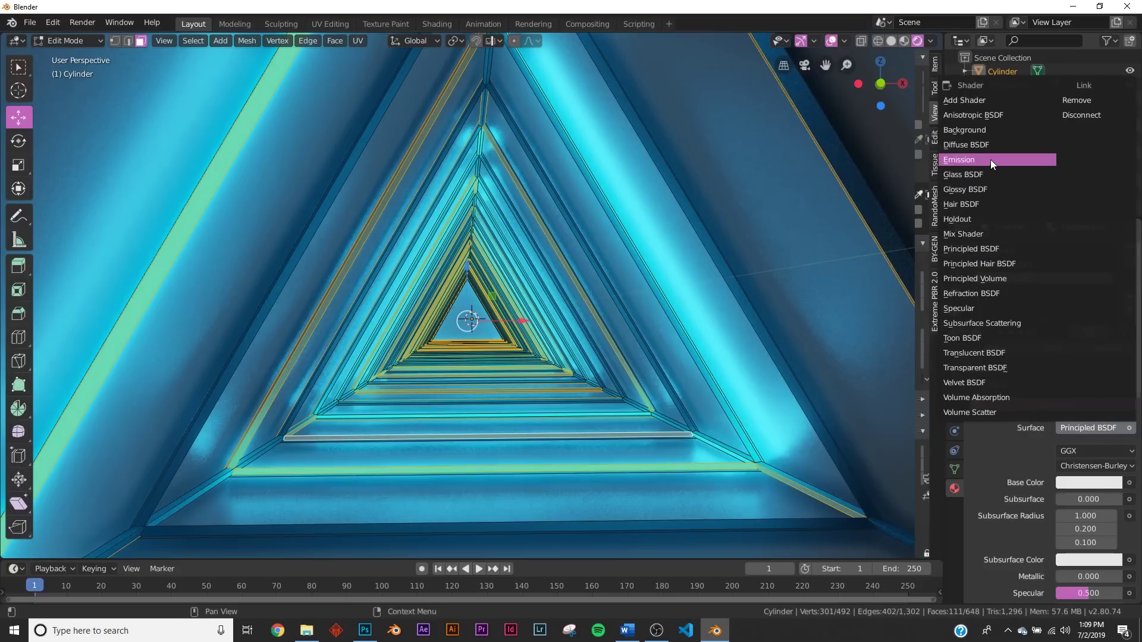
click(991, 159)
click(1088, 468)
key(Return)
Step: Set Material.002's emission colour to pure red and preview the glow in Object Mode
click(1089, 451)
click(1064, 355)
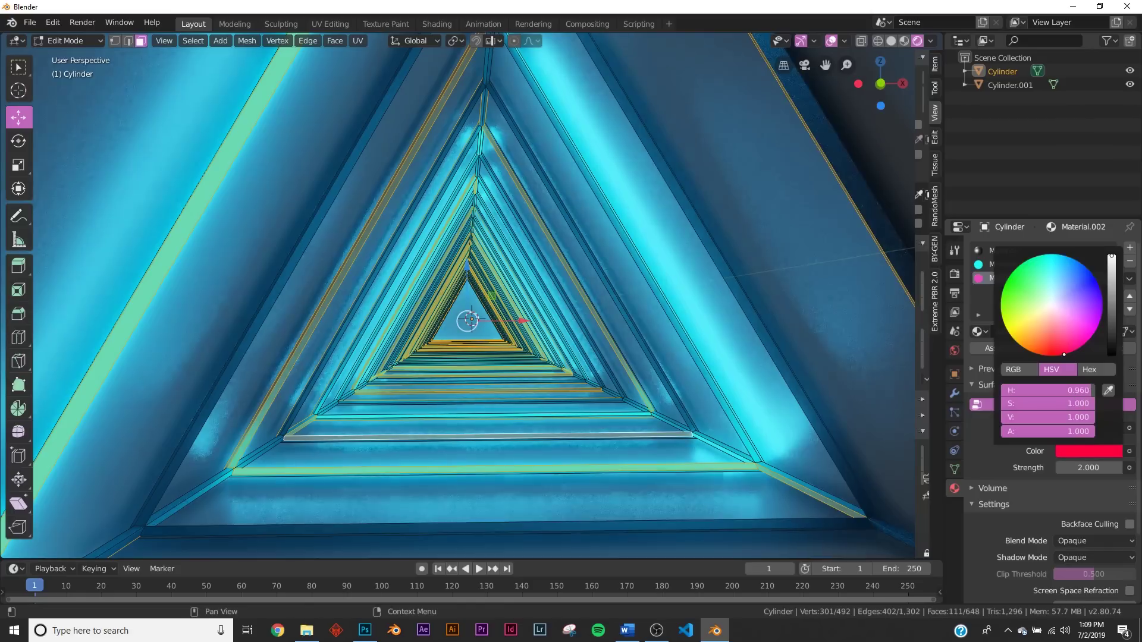
drag(1070, 352, 1067, 352)
key(Tab)
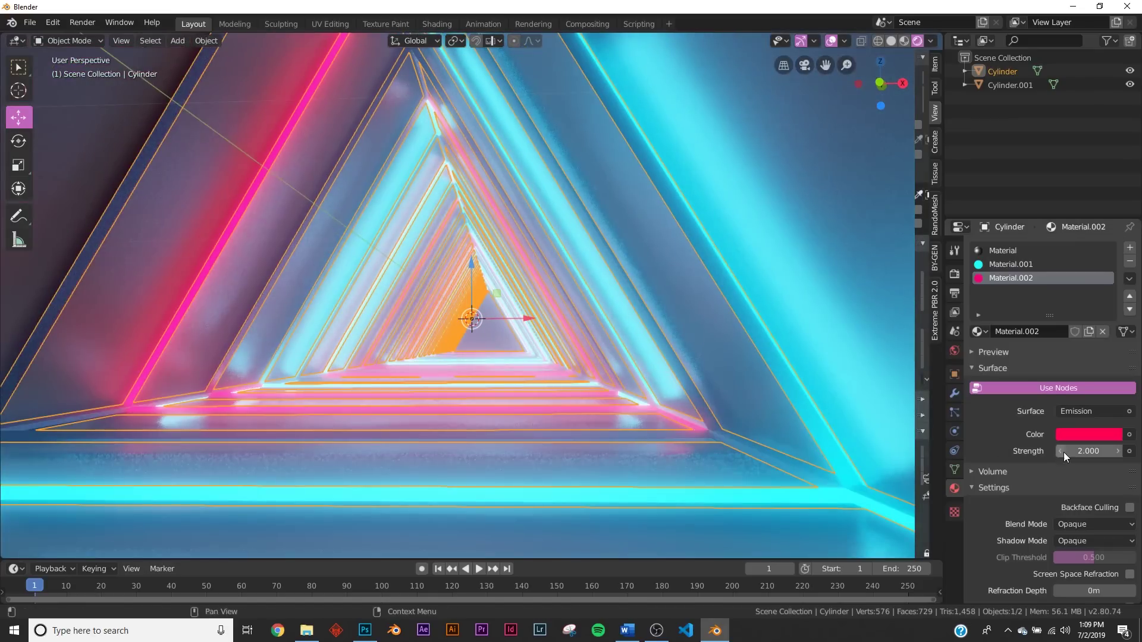
click(1077, 433)
drag(1061, 329, 1054, 339)
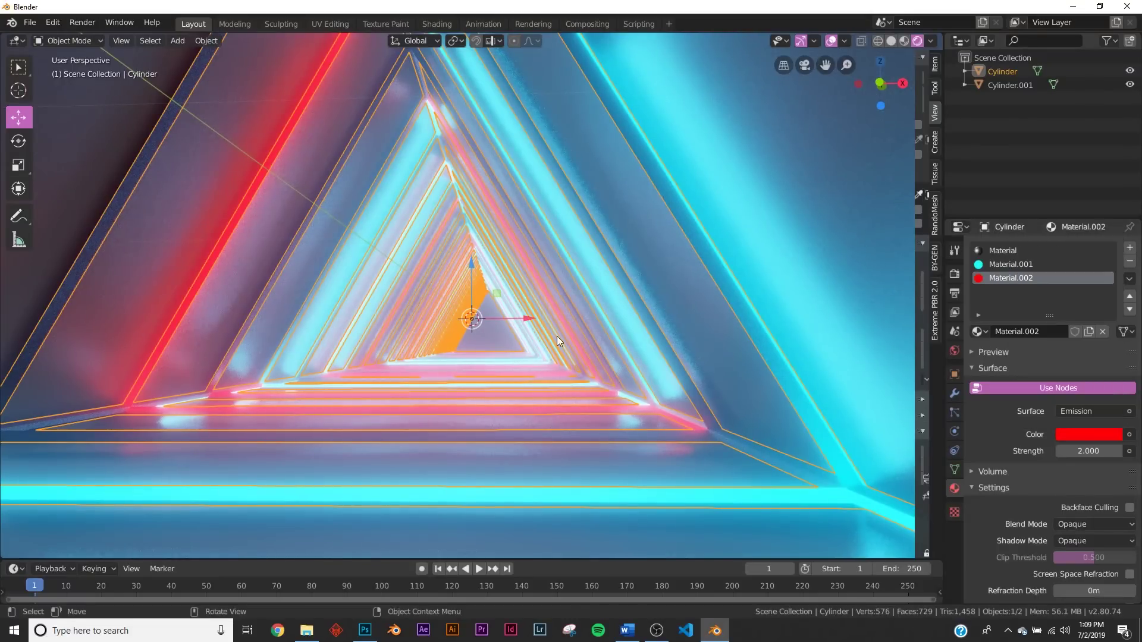
scroll(569, 334, down, 6)
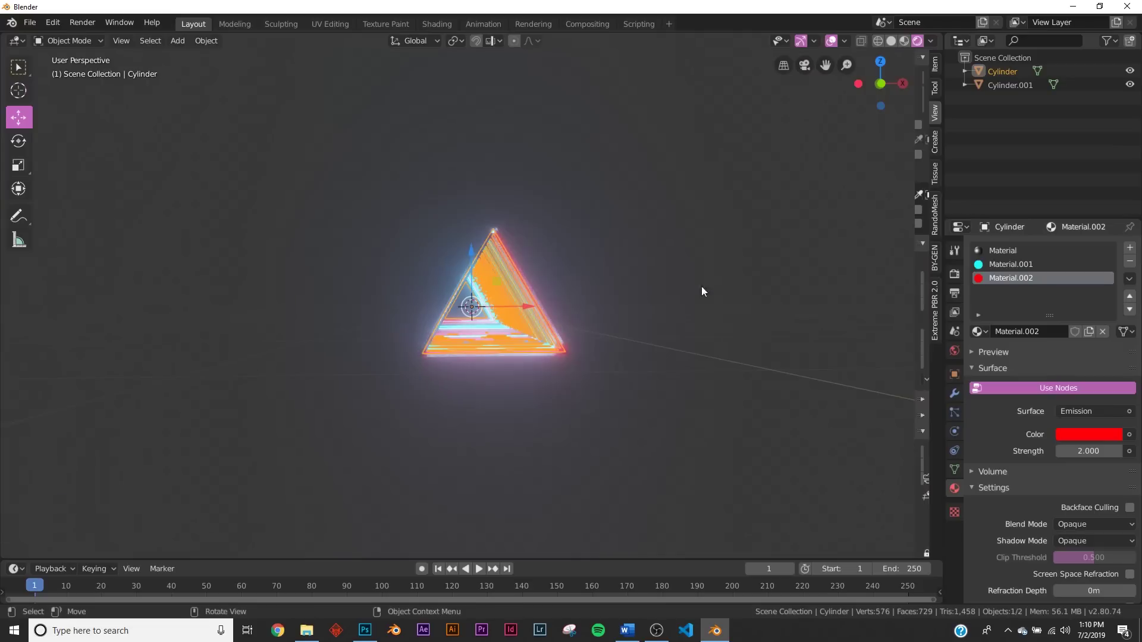
click(955, 350)
Step: Set the world background colour to black and hide the viewport overlays
click(1072, 335)
click(1118, 227)
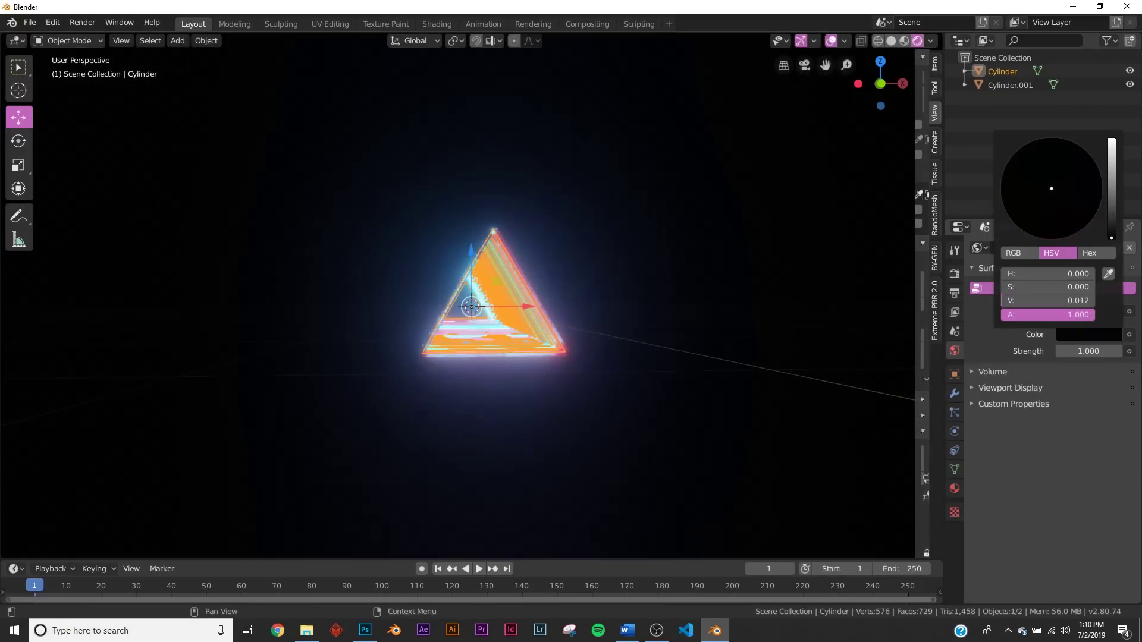
scroll(623, 308, up, 6)
scroll(543, 336, up, 3)
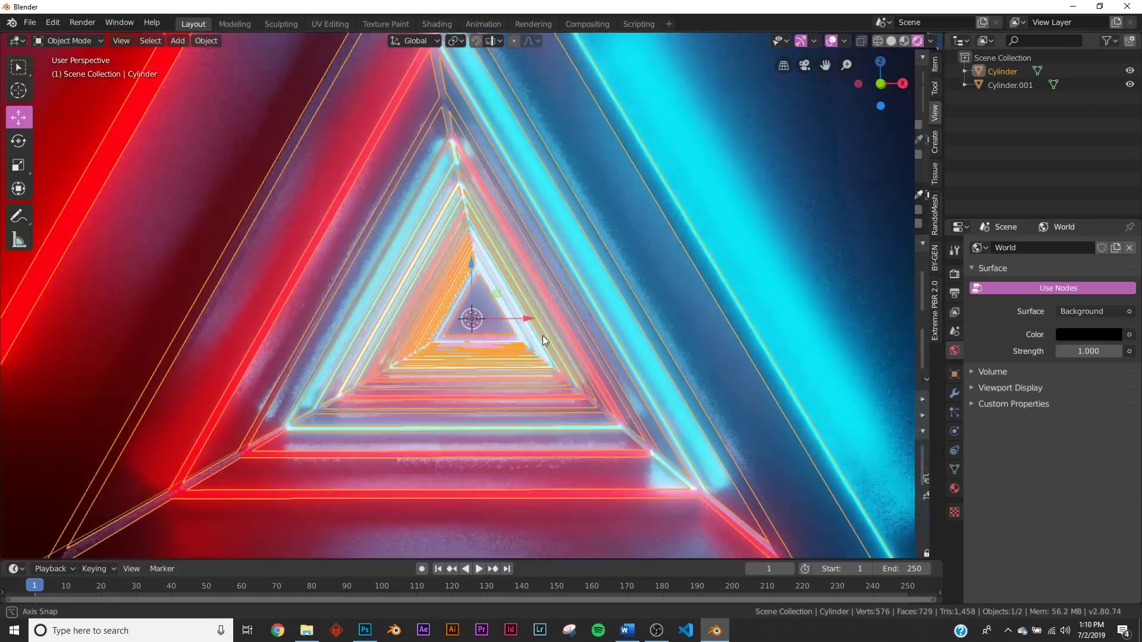
click(832, 40)
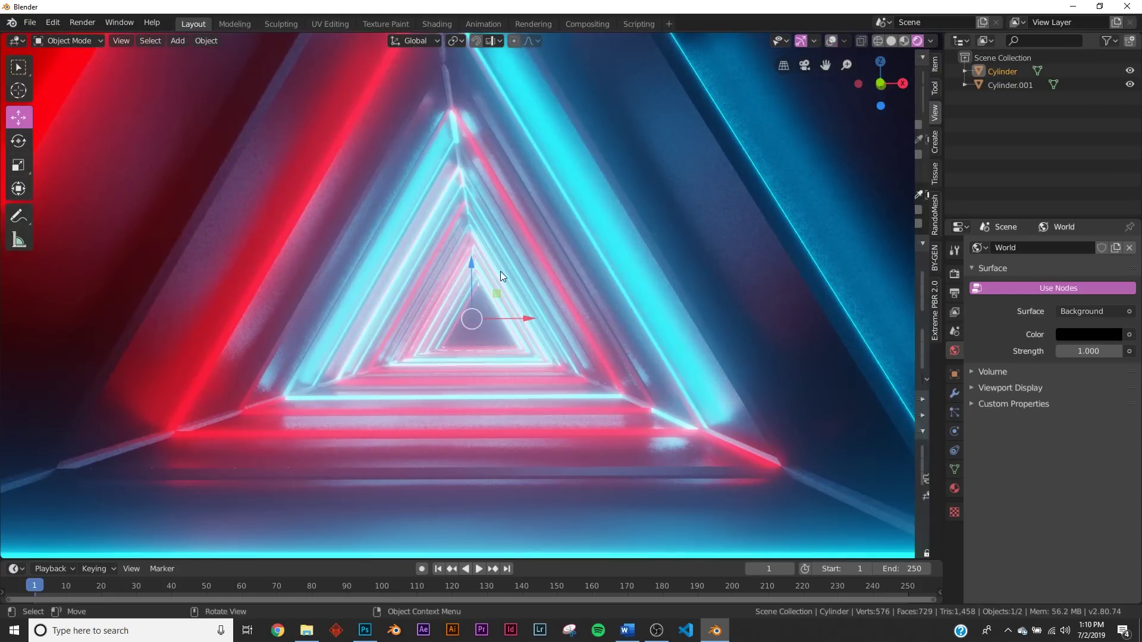
scroll(509, 287, up, 3)
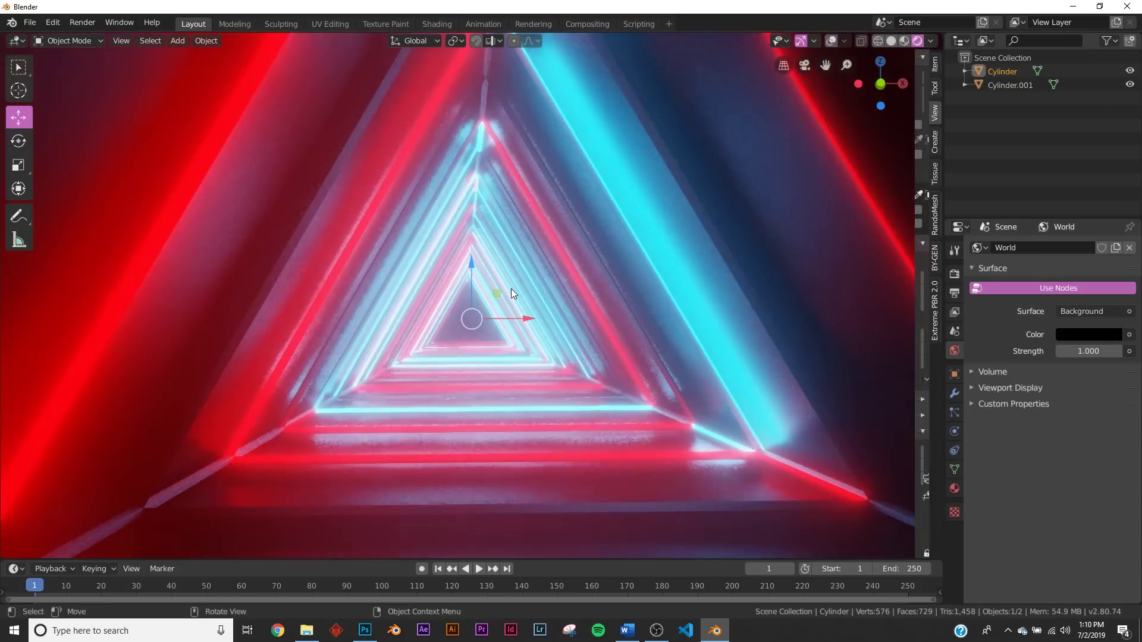
Step: Select Cylinder.001 and line the view up down the tunnel's centre
click(759, 154)
scroll(685, 227, down, 8)
middle_drag(685, 227, 455, 353)
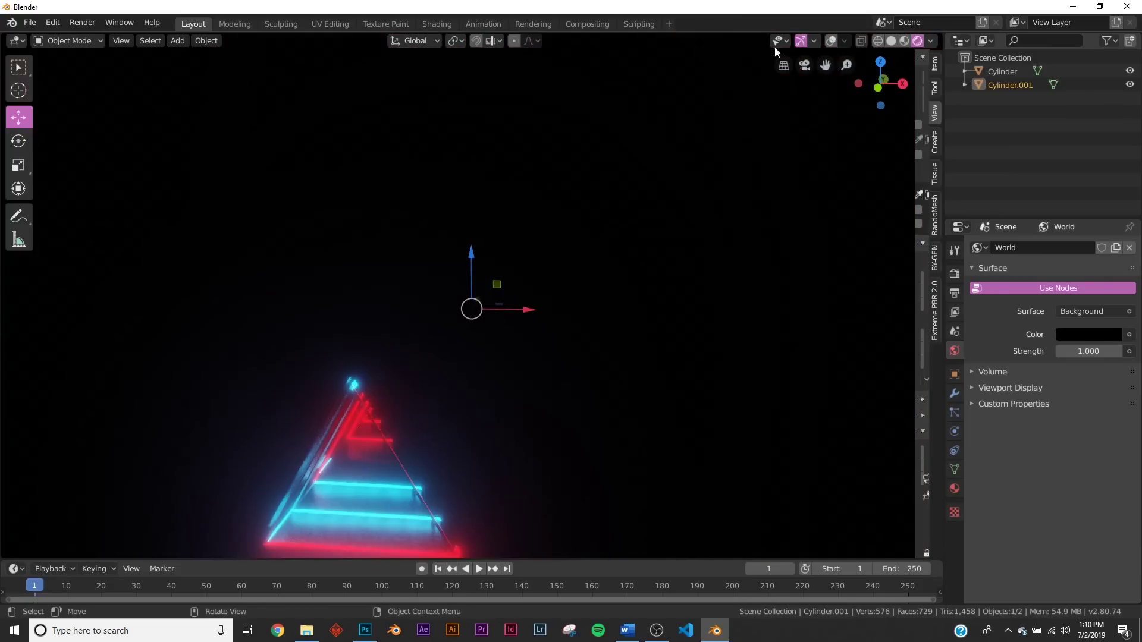
click(826, 42)
middle_drag(513, 410, 472, 397)
scroll(574, 319, up, 5)
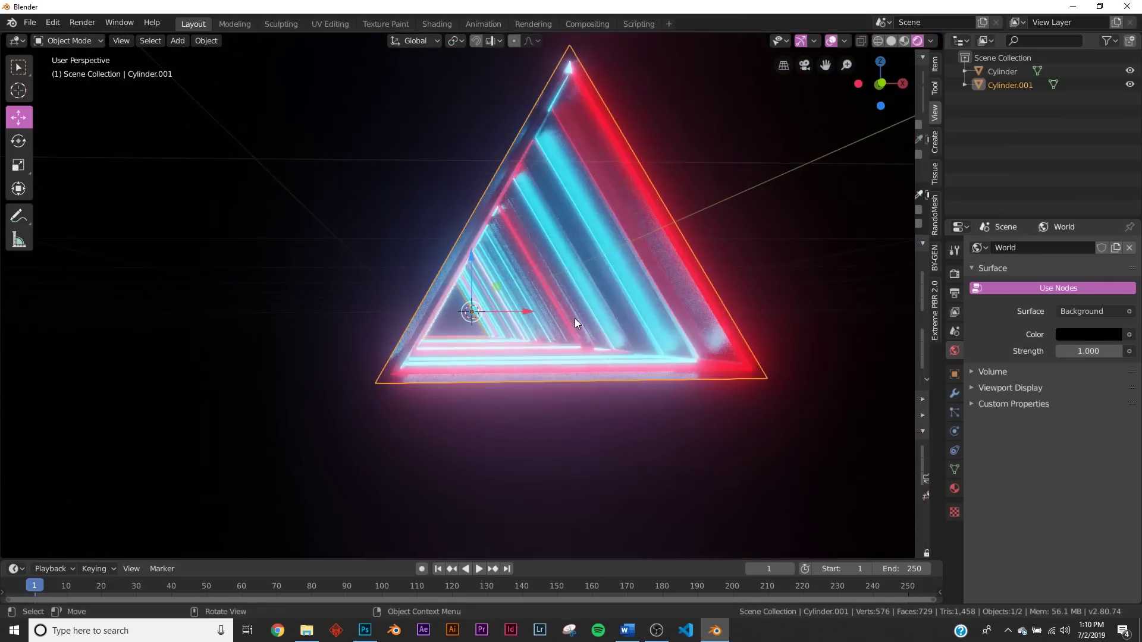
middle_drag(575, 319, 569, 319)
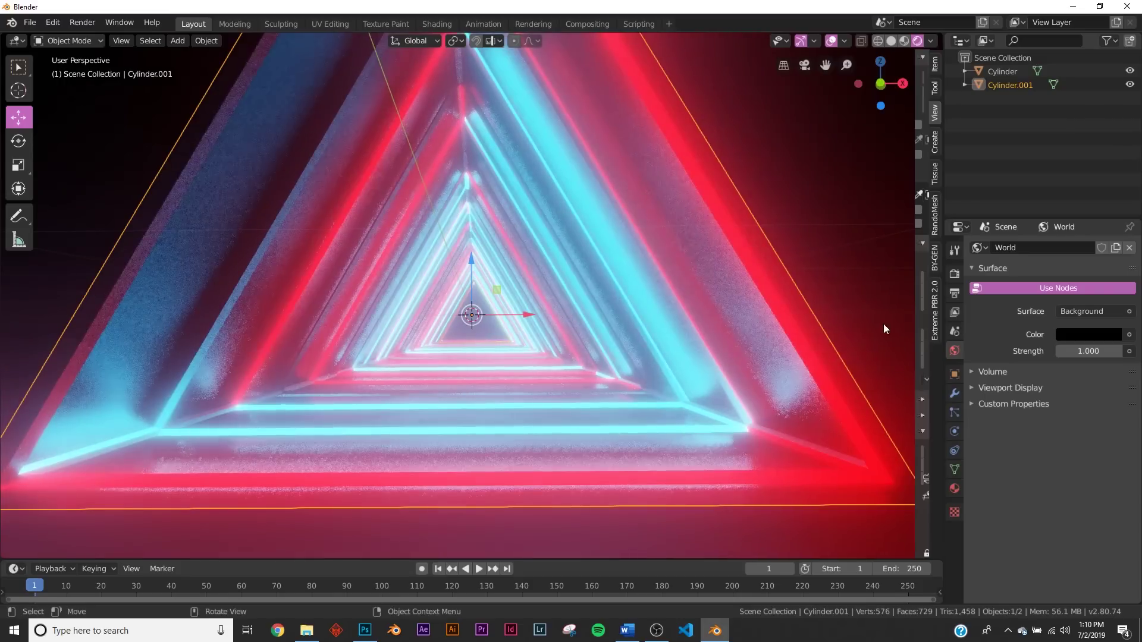
Step: Give Cylinder.001 a new Material.003 with Metallic set to 1.0
click(954, 488)
click(1038, 304)
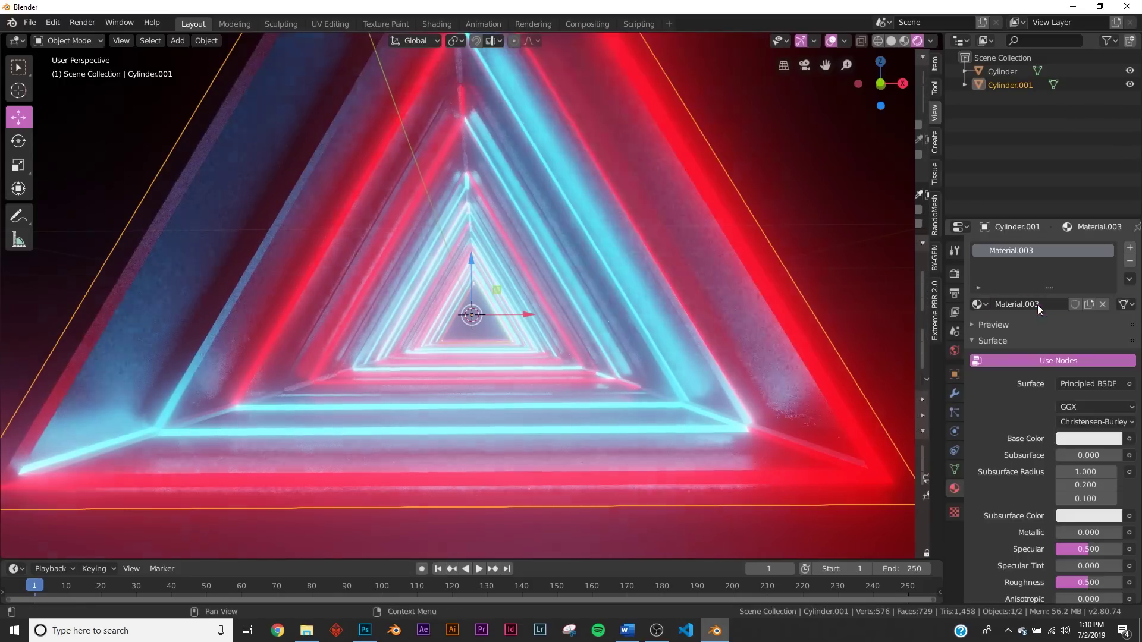
drag(1076, 531, 1056, 559)
scroll(1103, 552, down, 1)
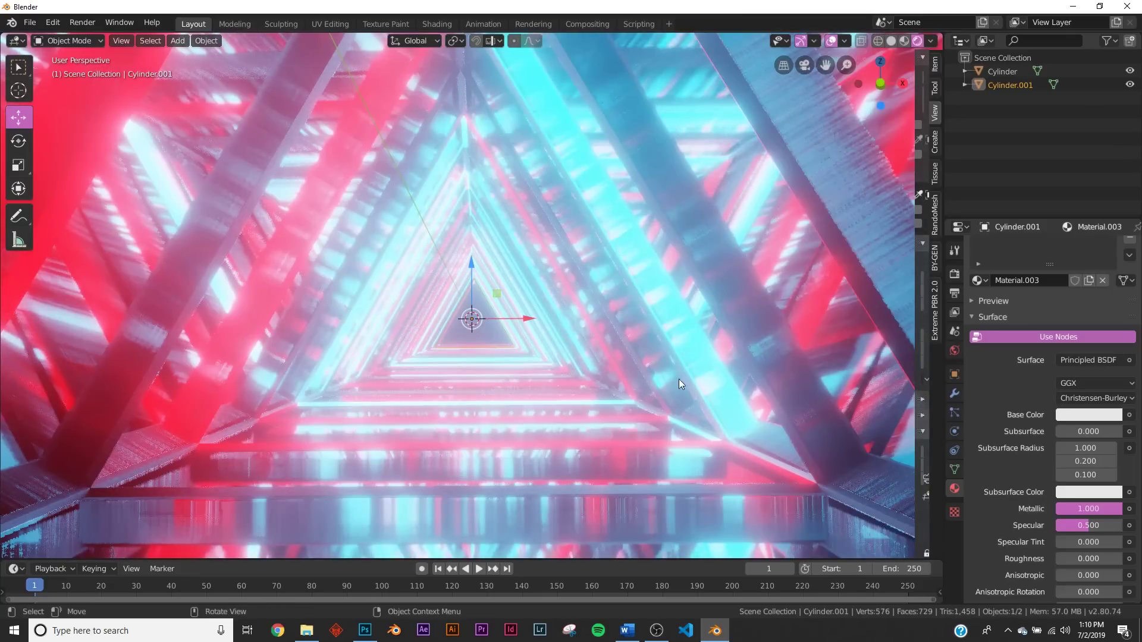
Step: Lower the Eevee Bloom intensity to 0.569
click(955, 273)
click(1015, 355)
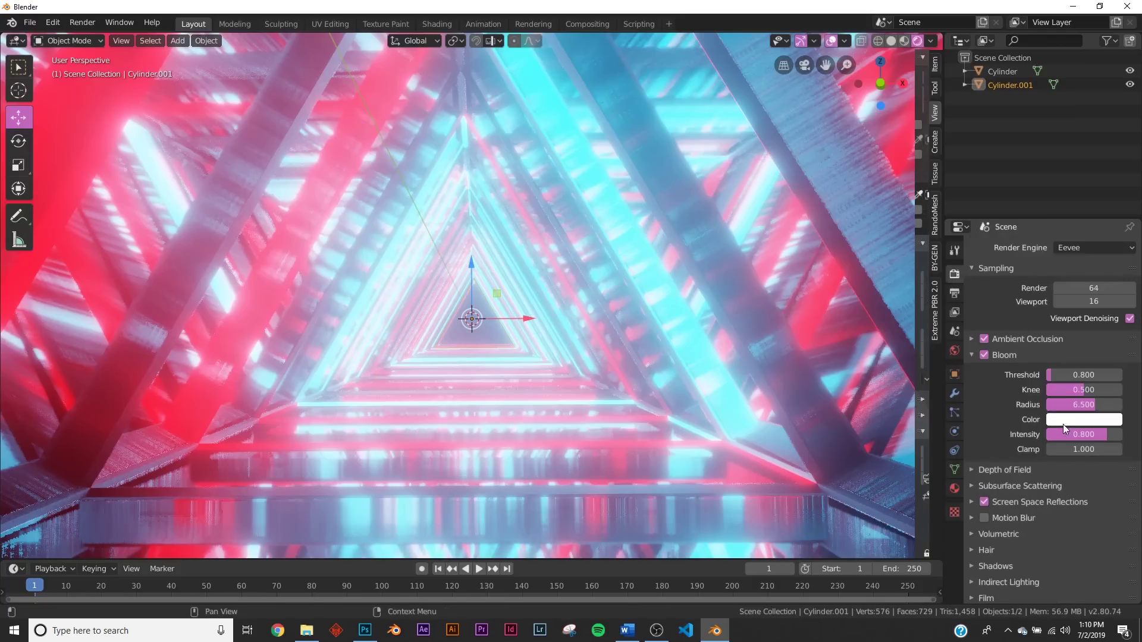
drag(1064, 433, 1032, 433)
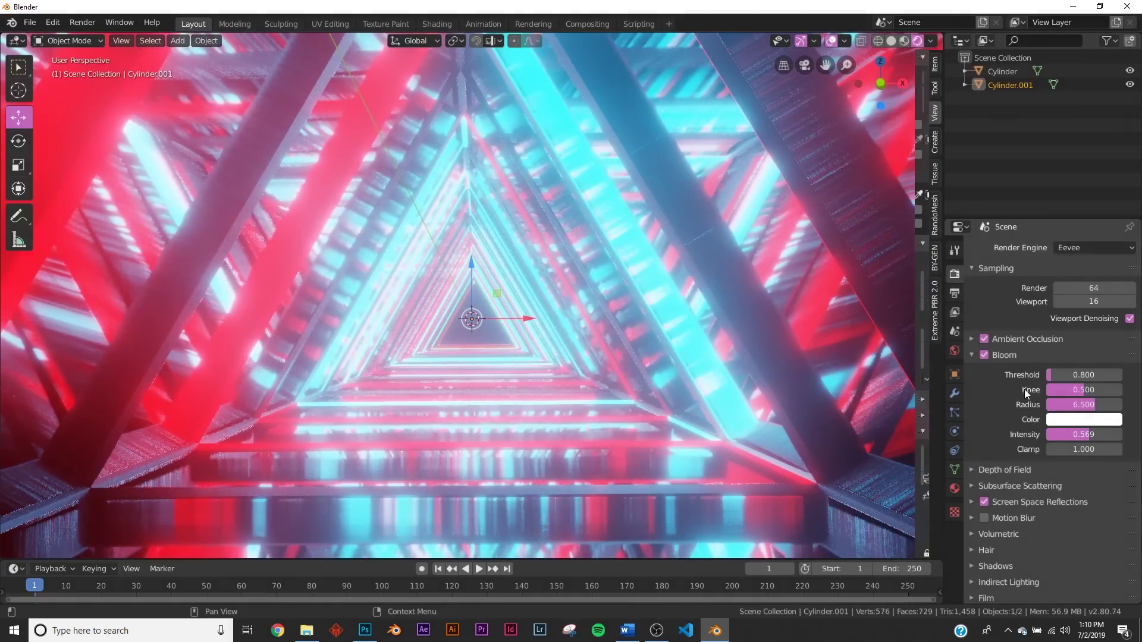
Step: Set Color Management Look to Very High Contrast and Gamma to 0.645
scroll(1017, 506, down, 2)
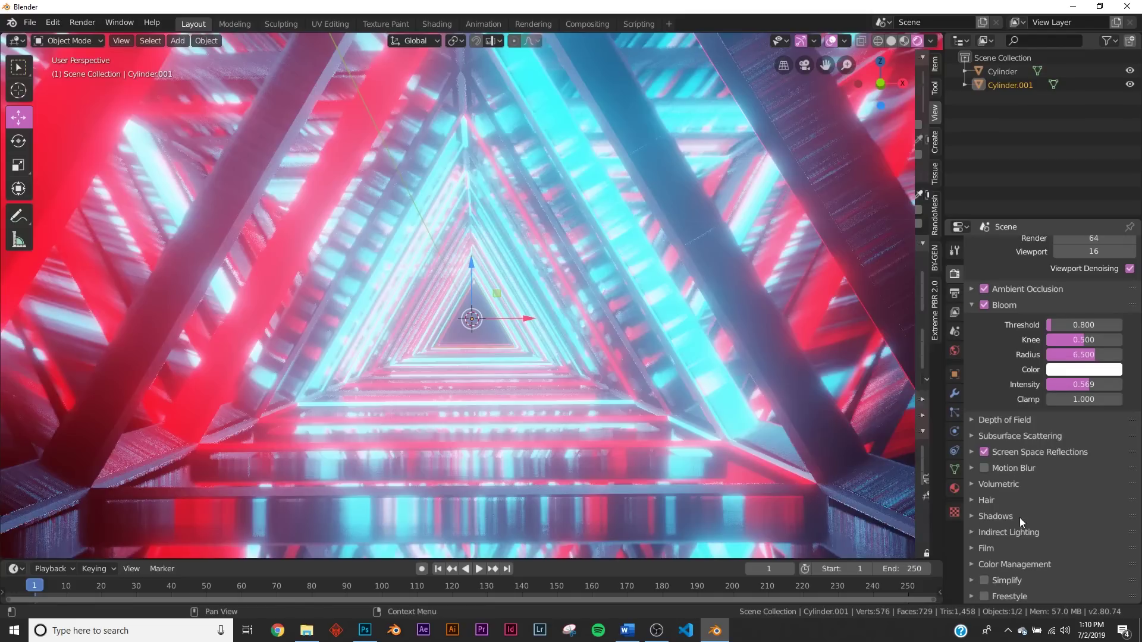
click(1021, 565)
scroll(1022, 566, down, 5)
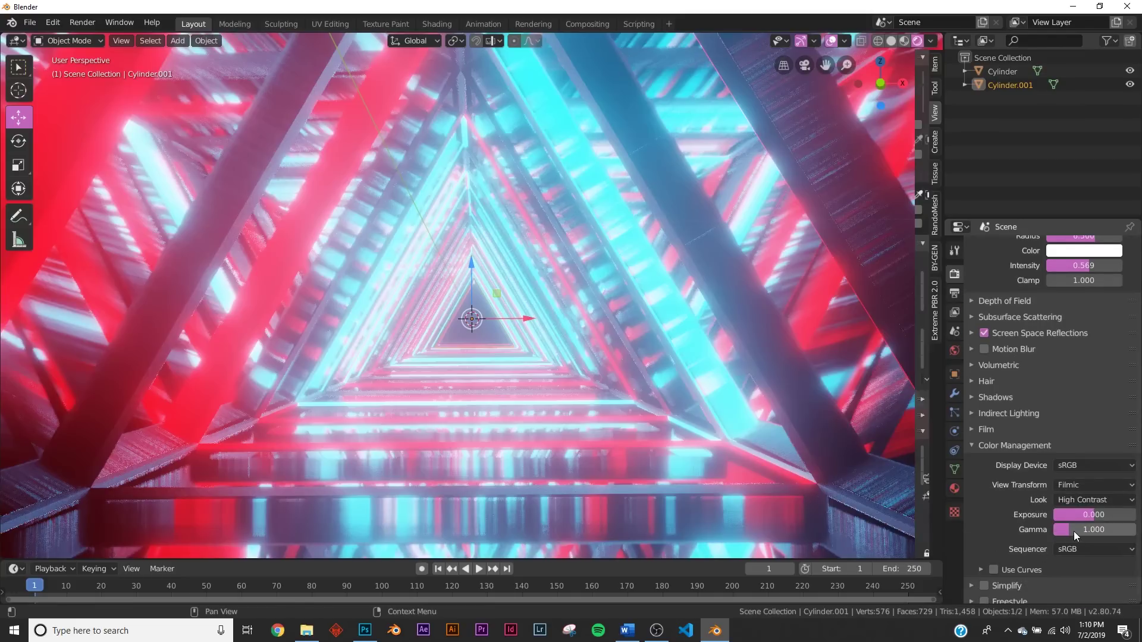
click(1098, 499)
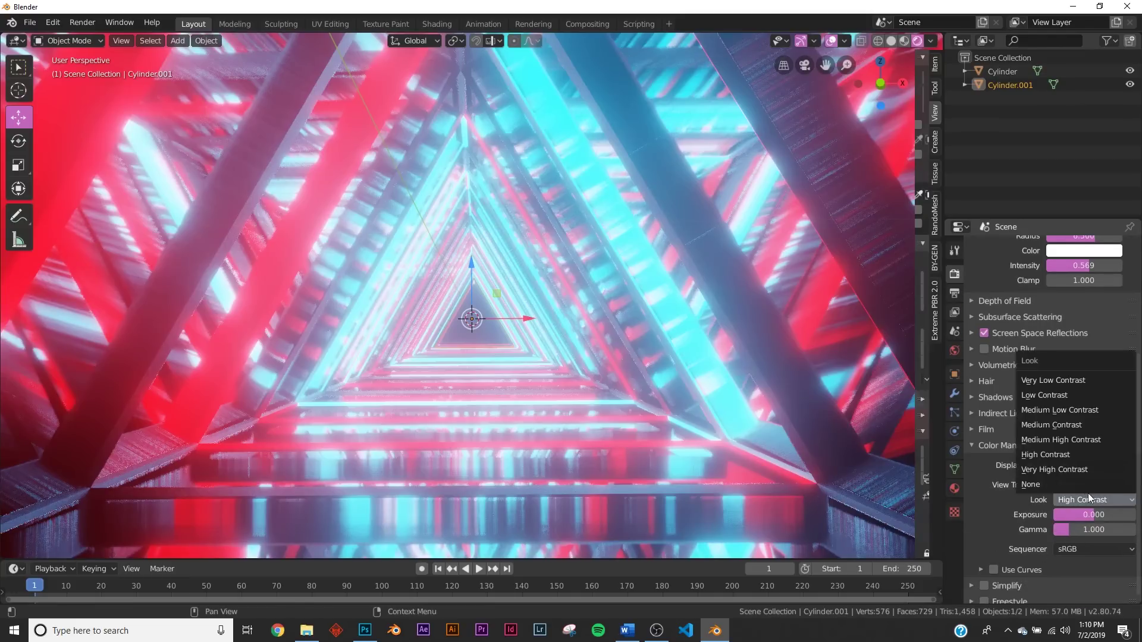
click(1067, 470)
drag(1071, 528, 1040, 529)
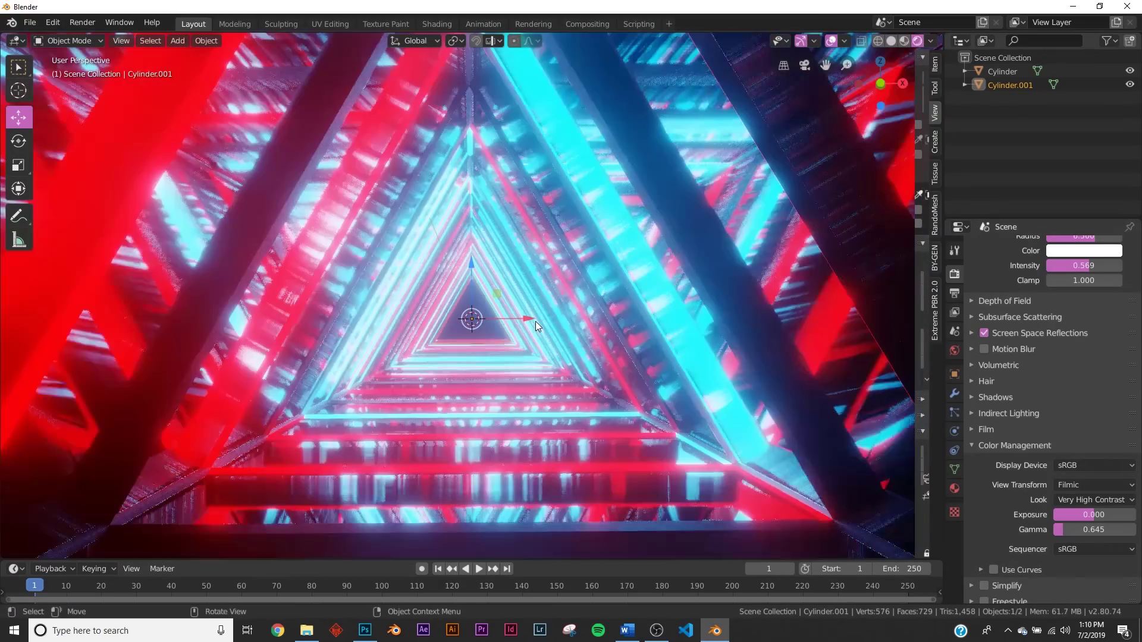
key(z)
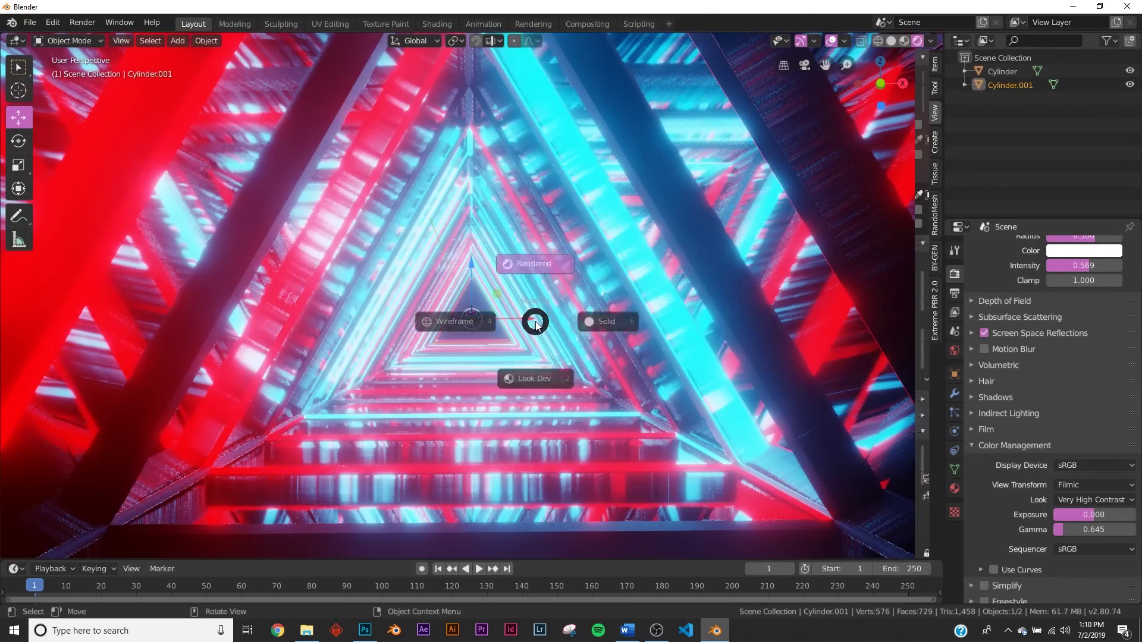
Step: Add a camera and move it back along Y toward the prism's open end
click(622, 322)
middle_drag(590, 313, 432, 348)
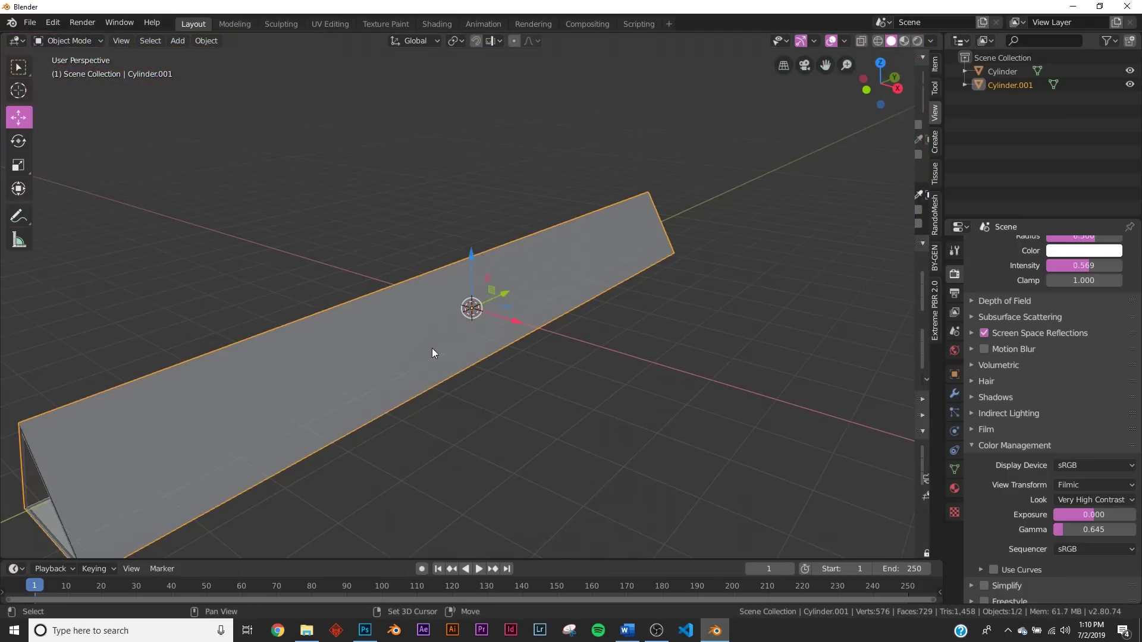
key(shift+a)
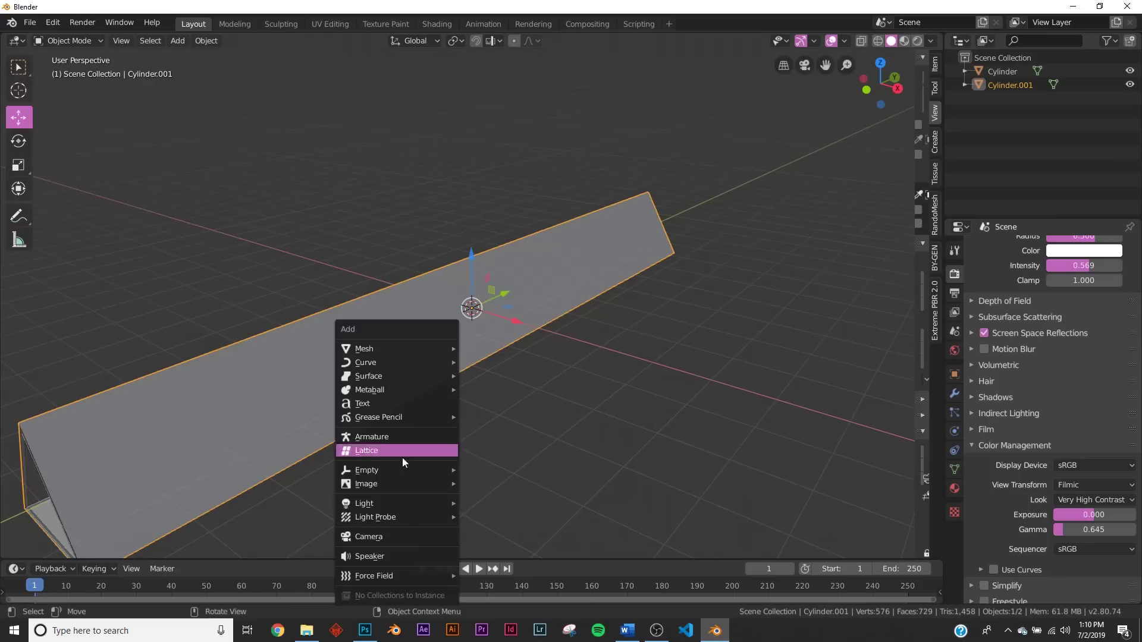
click(396, 533)
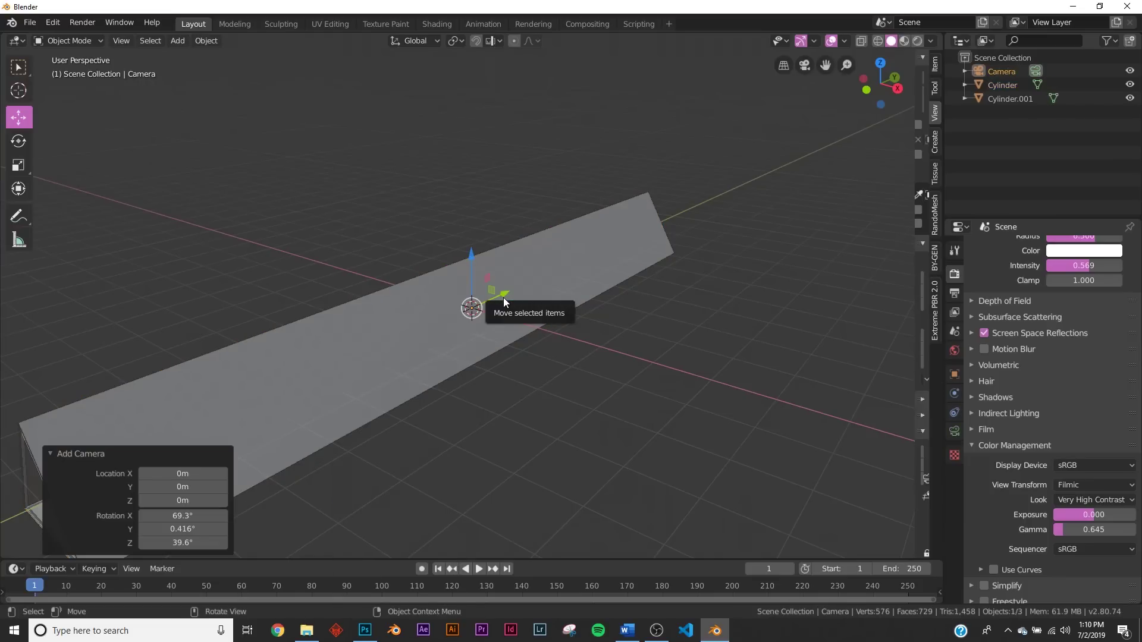
drag(504, 295, 272, 391)
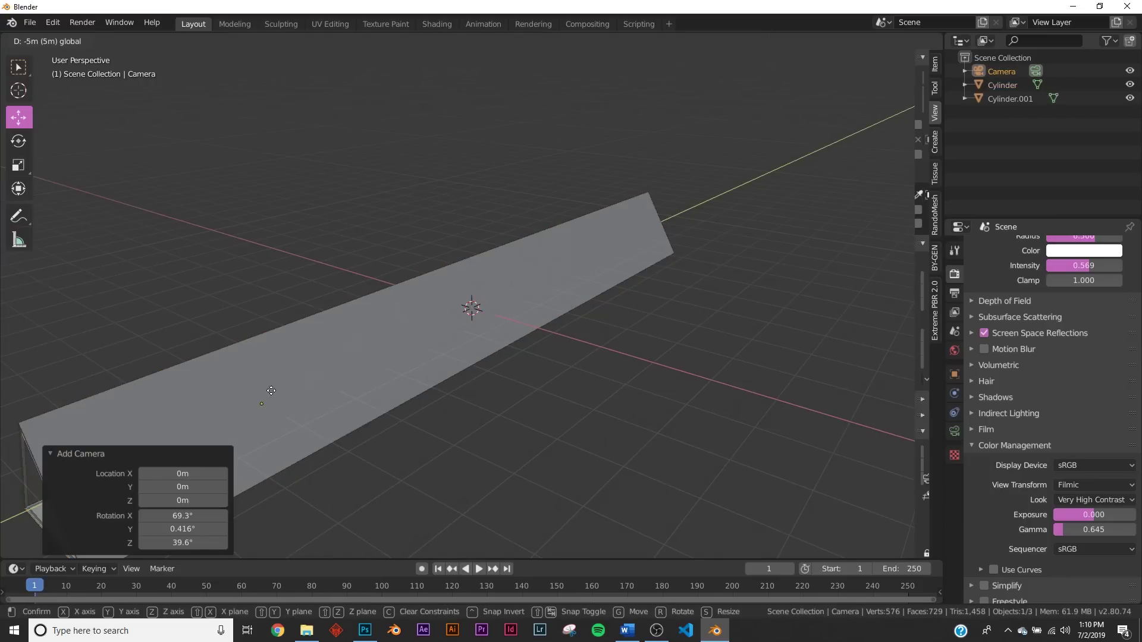
drag(150, 448, 131, 452)
middle_drag(131, 452, 458, 356)
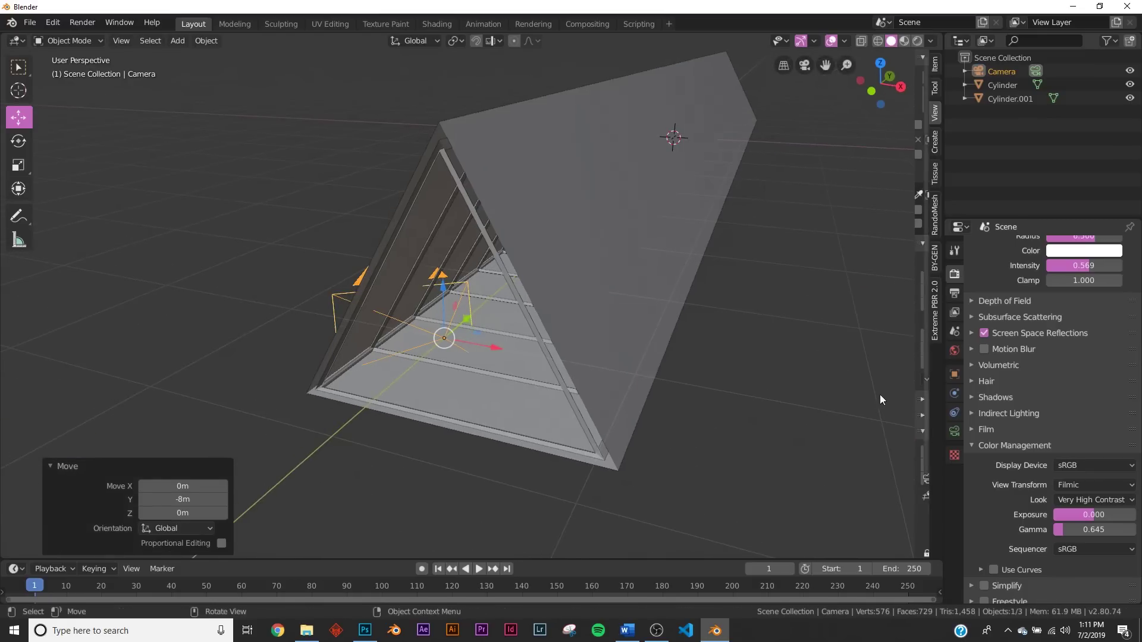
Step: Set the camera rotation to 90°, 0°, 0° in Object properties
click(954, 374)
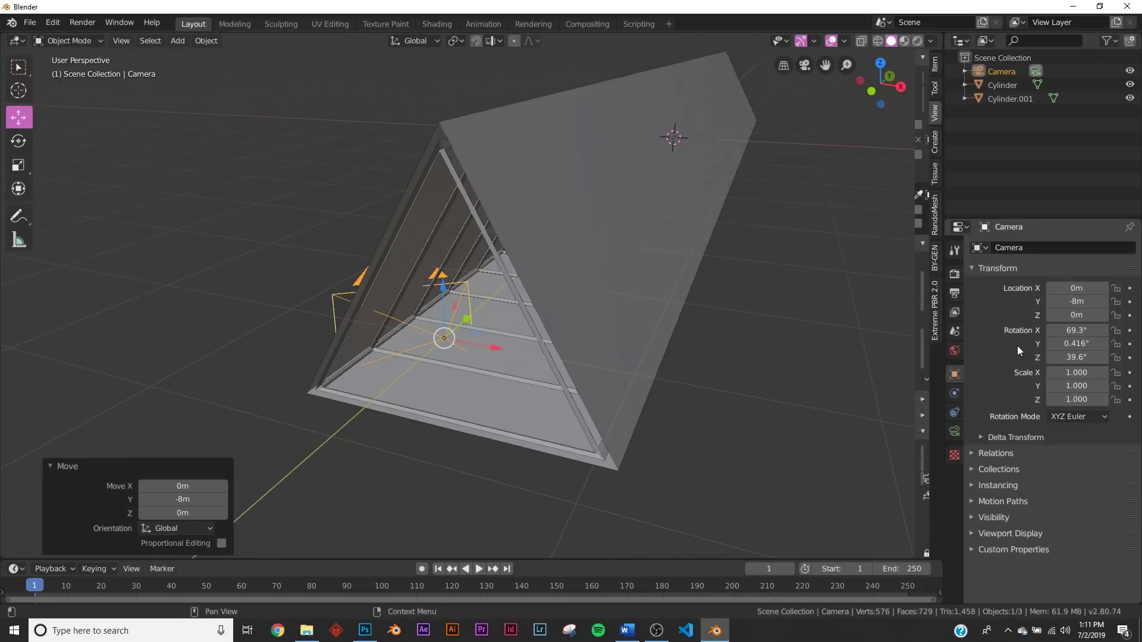
click(1073, 331)
text(+0)
key(Return)
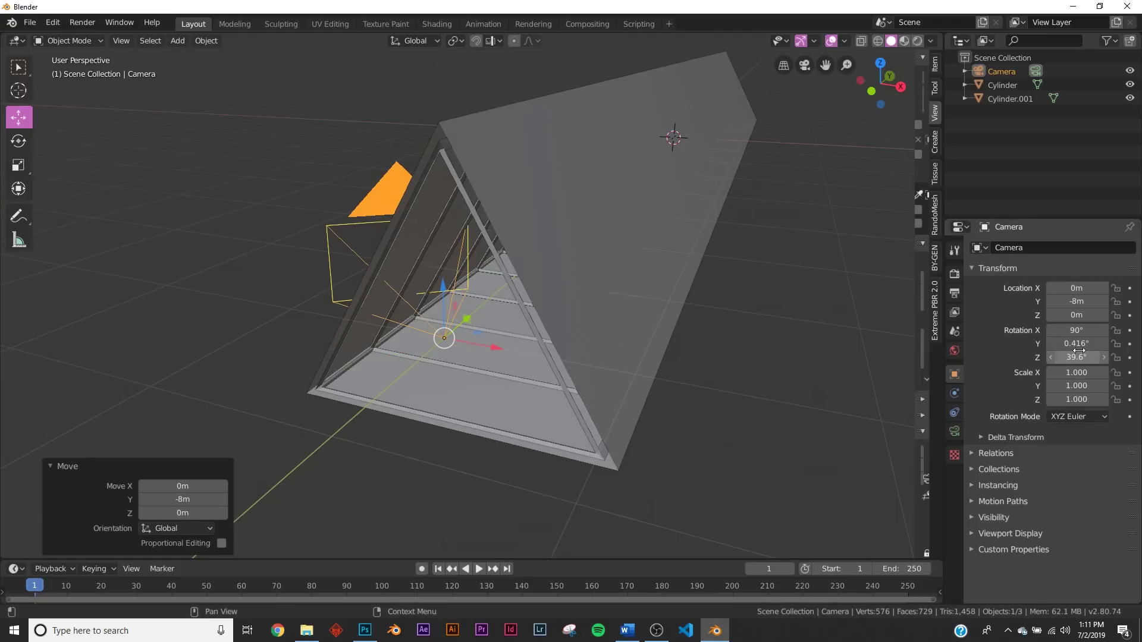
click(1078, 343)
text(0)
key(Return)
click(1071, 357)
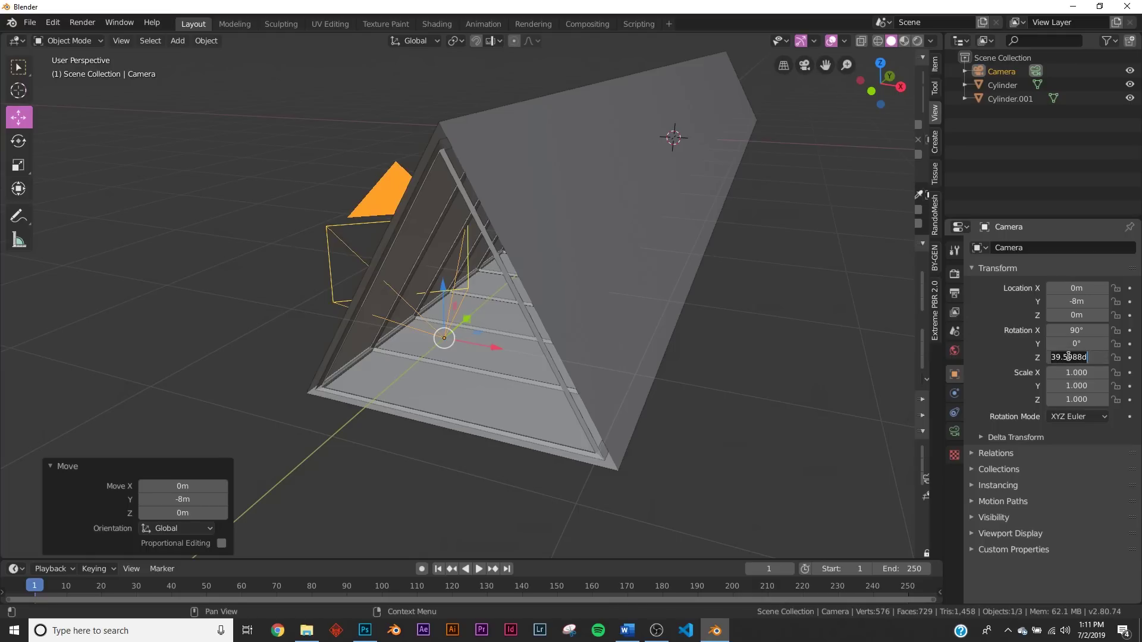
text(0)
key(Return)
Step: Look through the camera with Rendered viewport shading
key(KP_0)
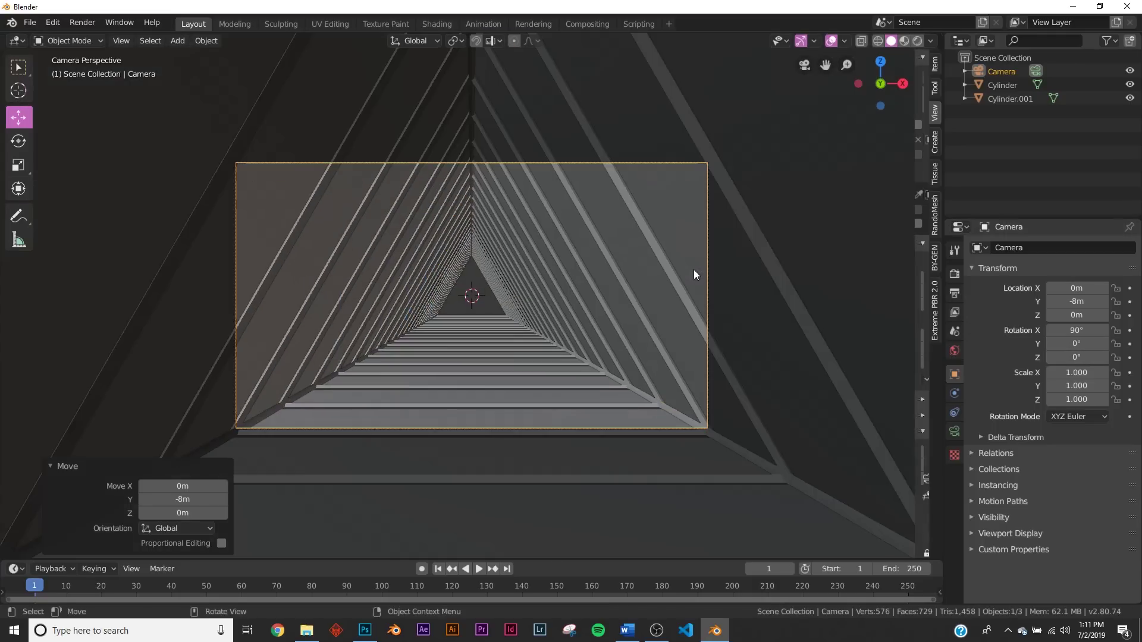
key(z)
click(599, 288)
scroll(592, 277, up, 3)
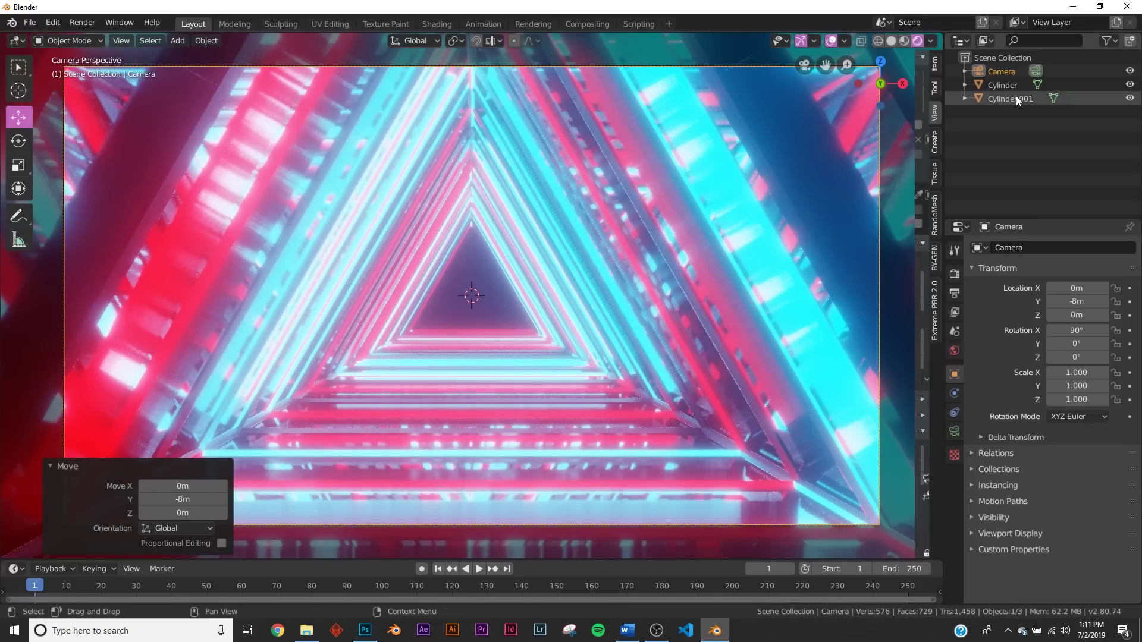
Step: Set the camera's focal length to 30mm
click(1011, 74)
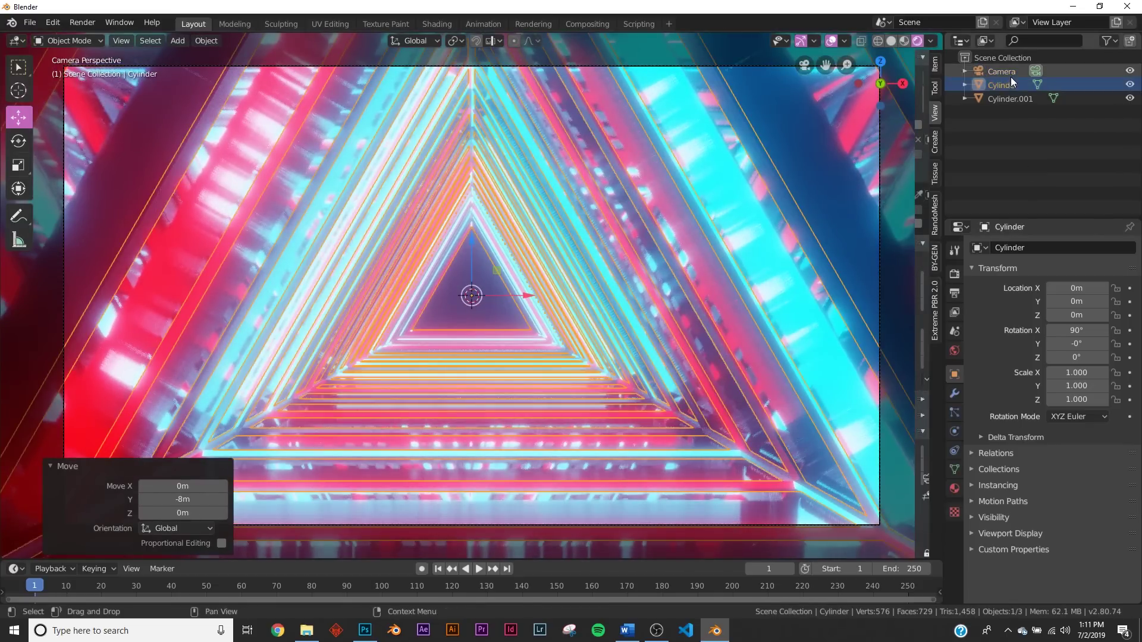
click(955, 432)
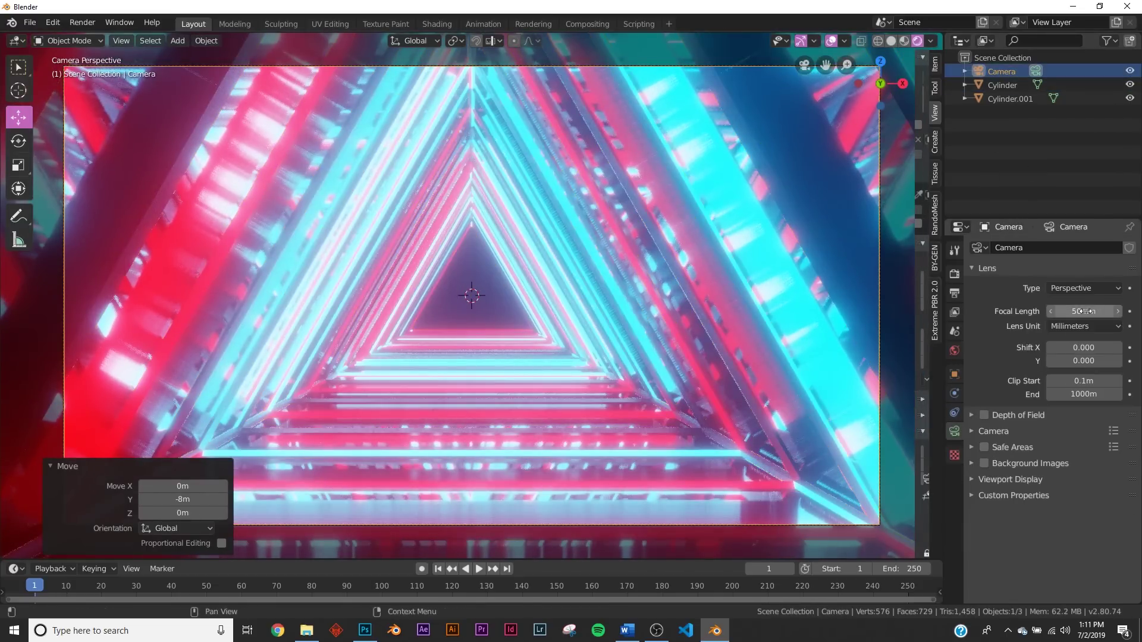
click(1083, 311)
text(30)
key(Return)
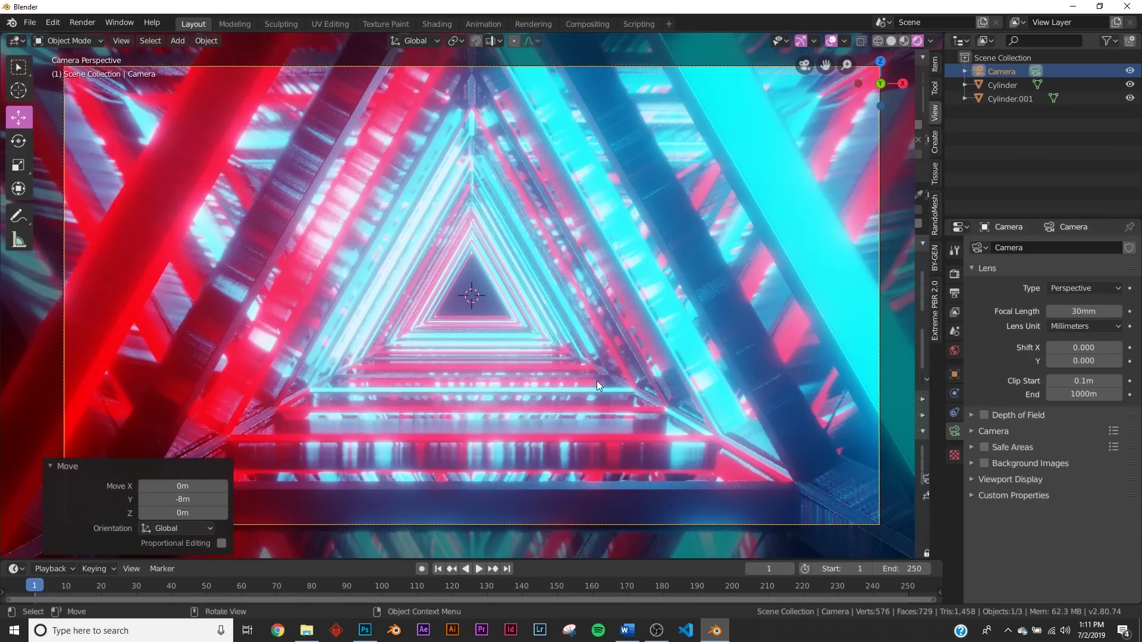
Step: Try moving the camera along local Z, cancel, then select Cylinder.001
key(g)
key(z)
key(z)
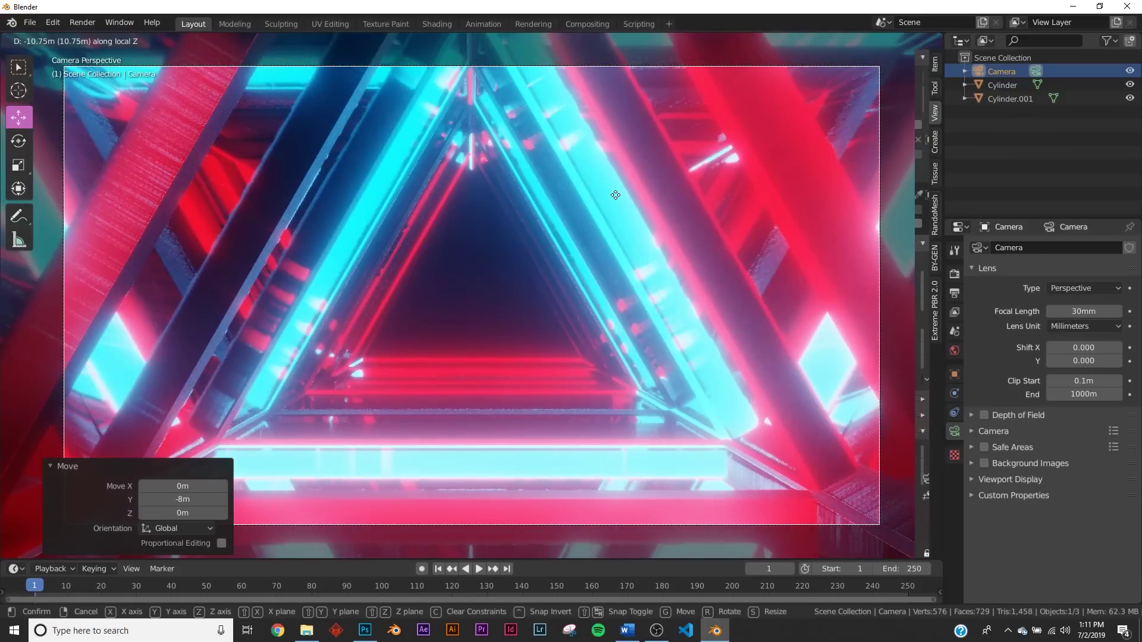
right_click(616, 195)
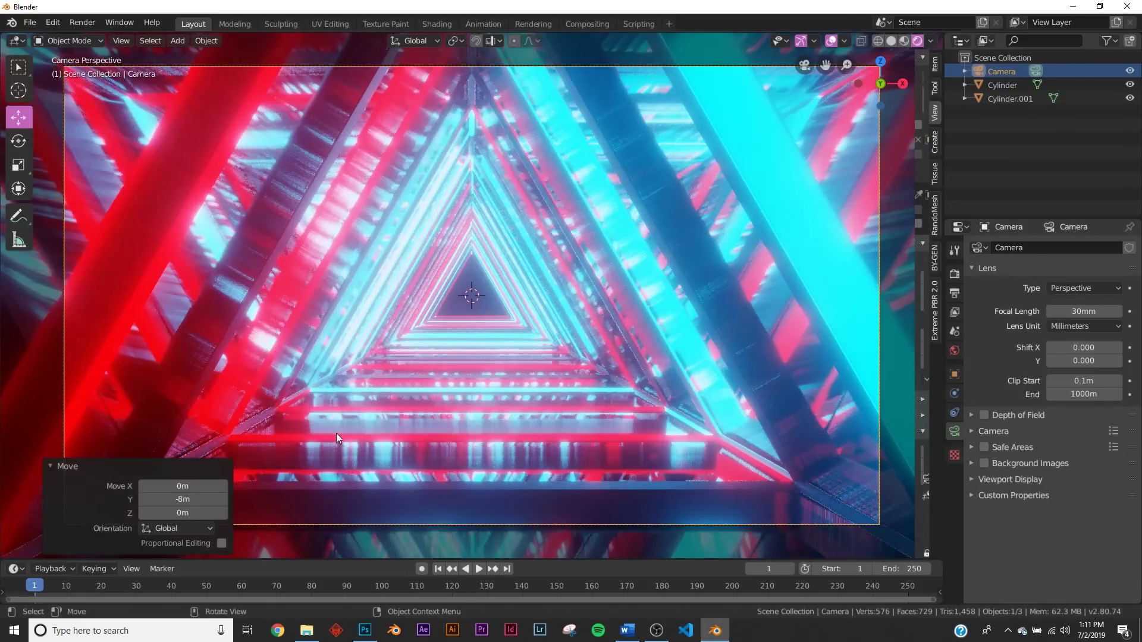
click(213, 344)
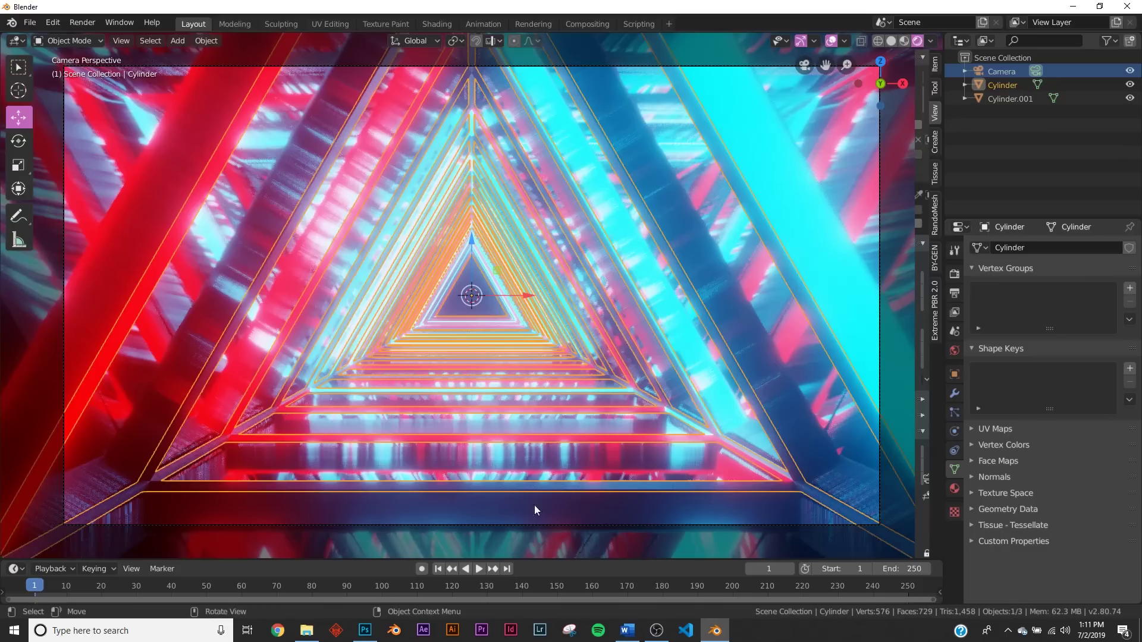
click(476, 306)
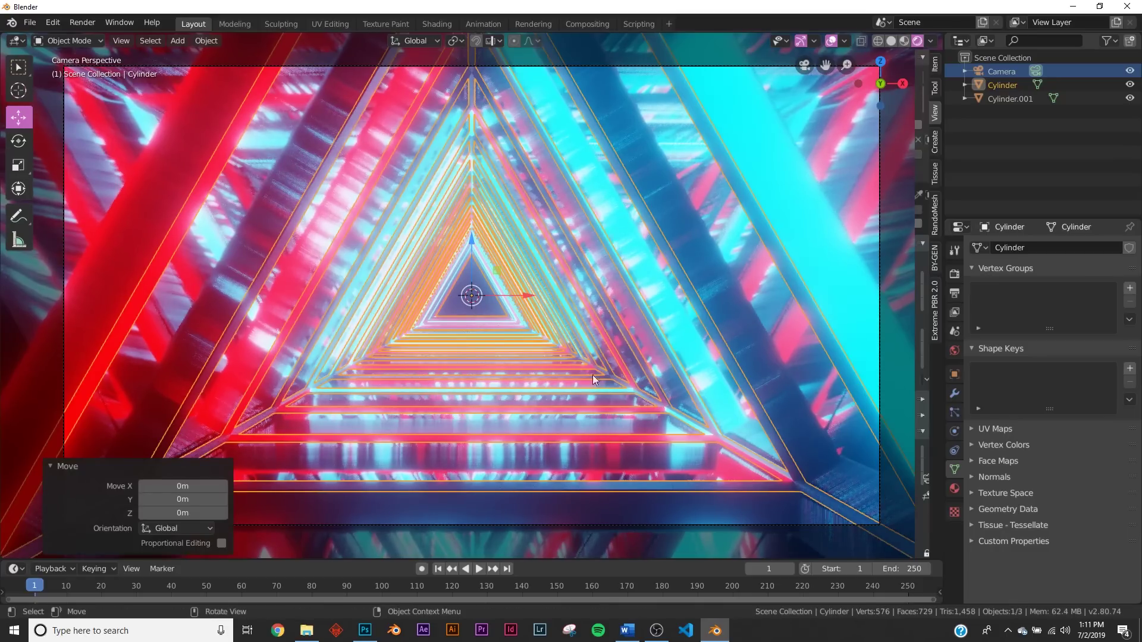
click(569, 461)
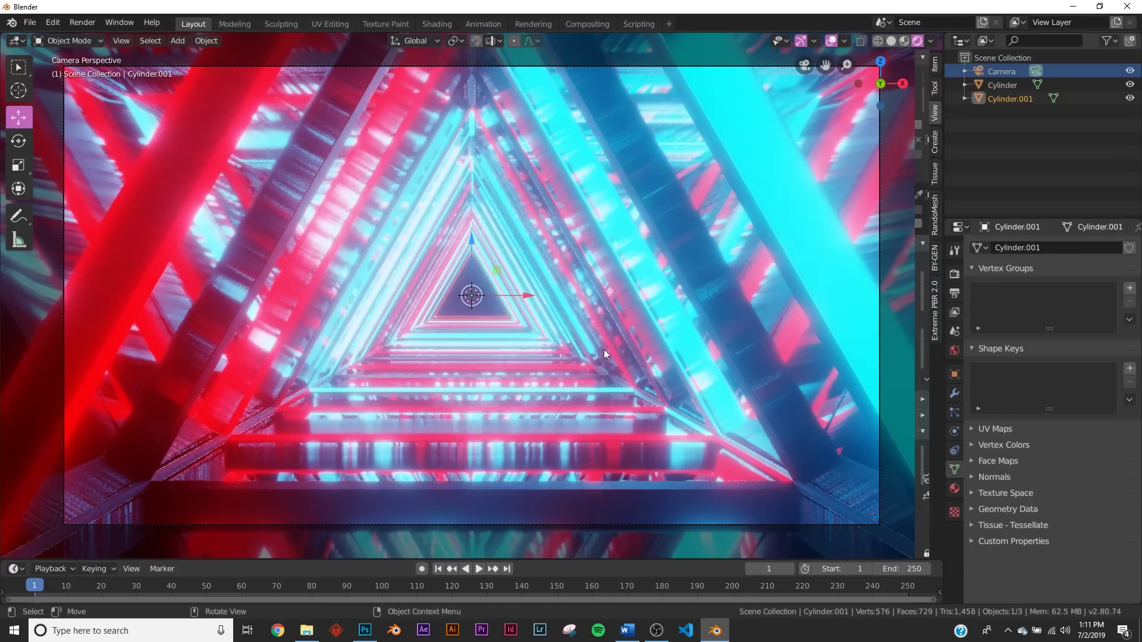
Step: Scale Cylinder.001 to 1.310 on X and Y to widen the tunnel shell
key(KP_0)
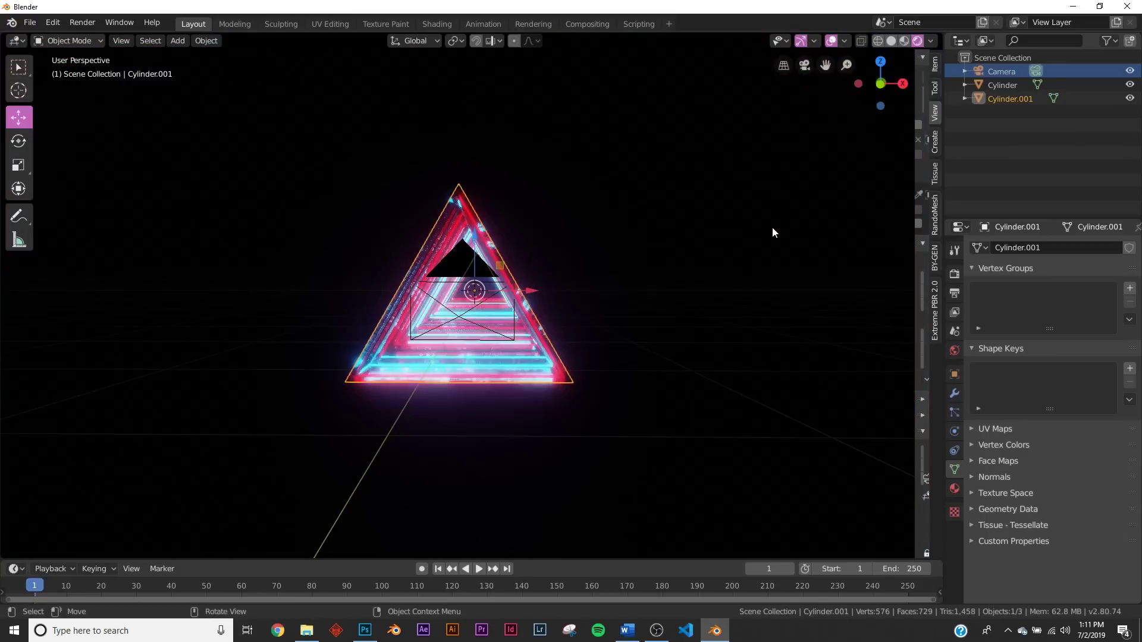
key(KP_0)
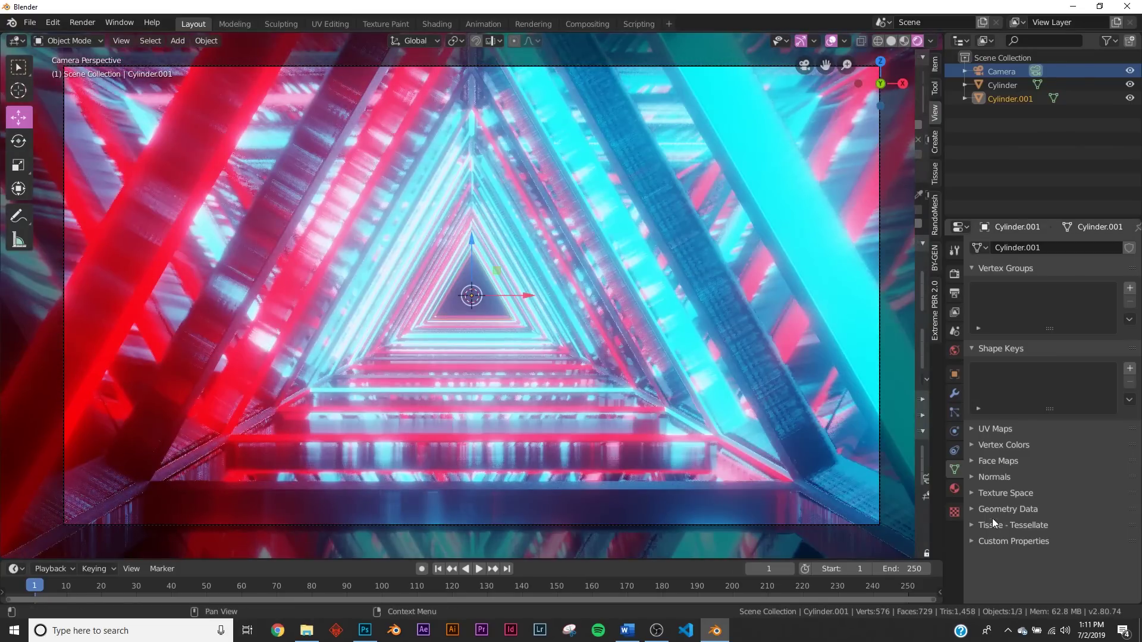
click(955, 375)
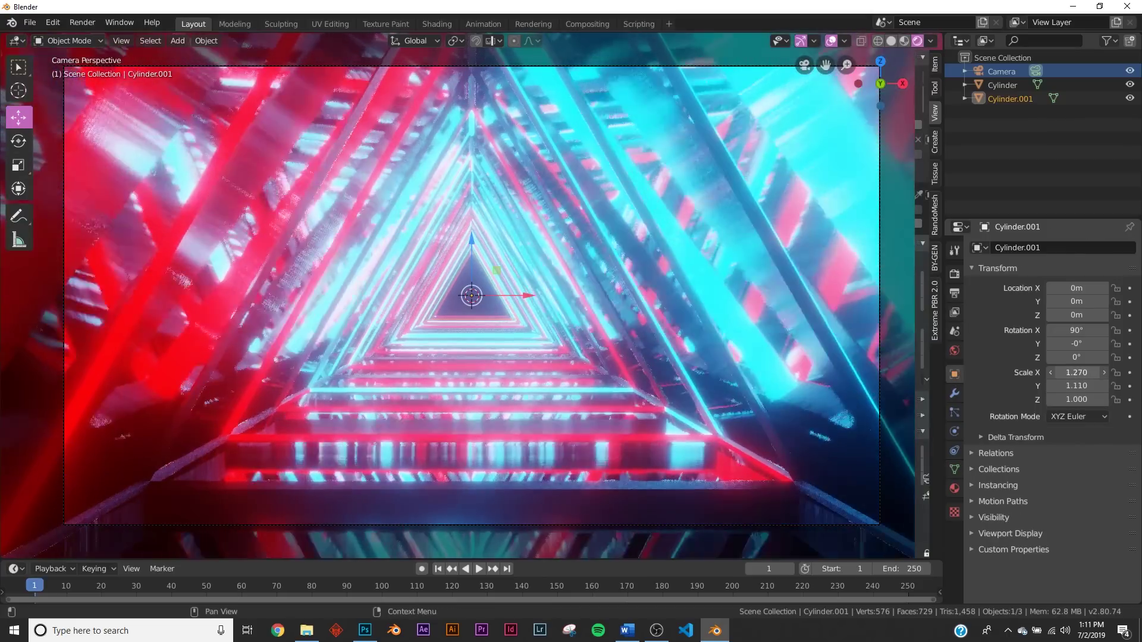
drag(1077, 373, 1094, 372)
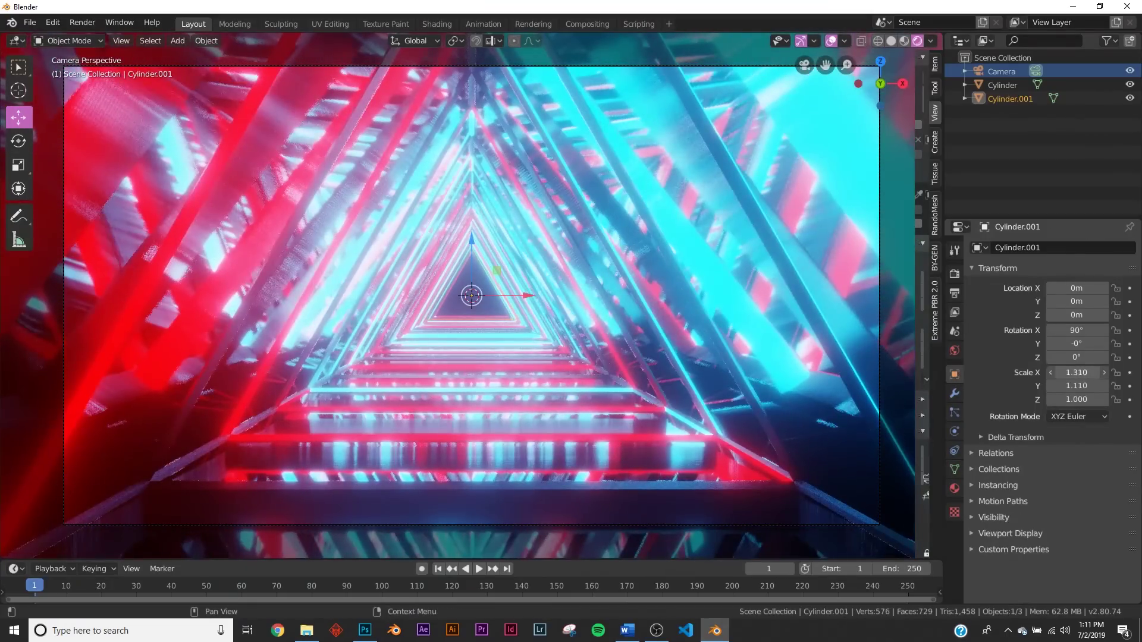
key(Return)
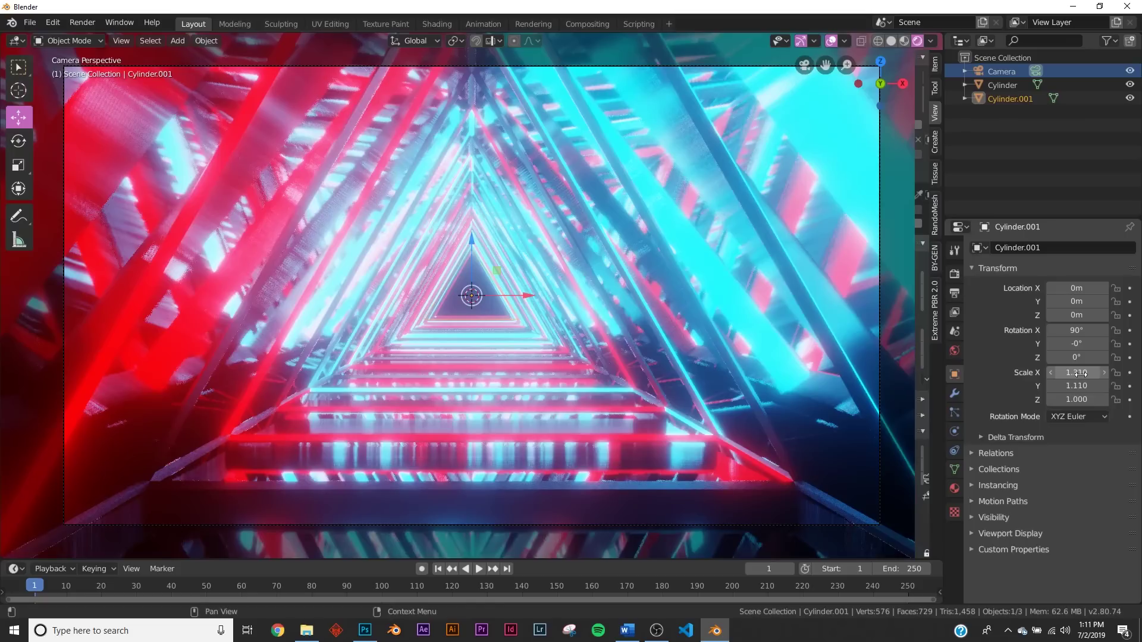
key(Return)
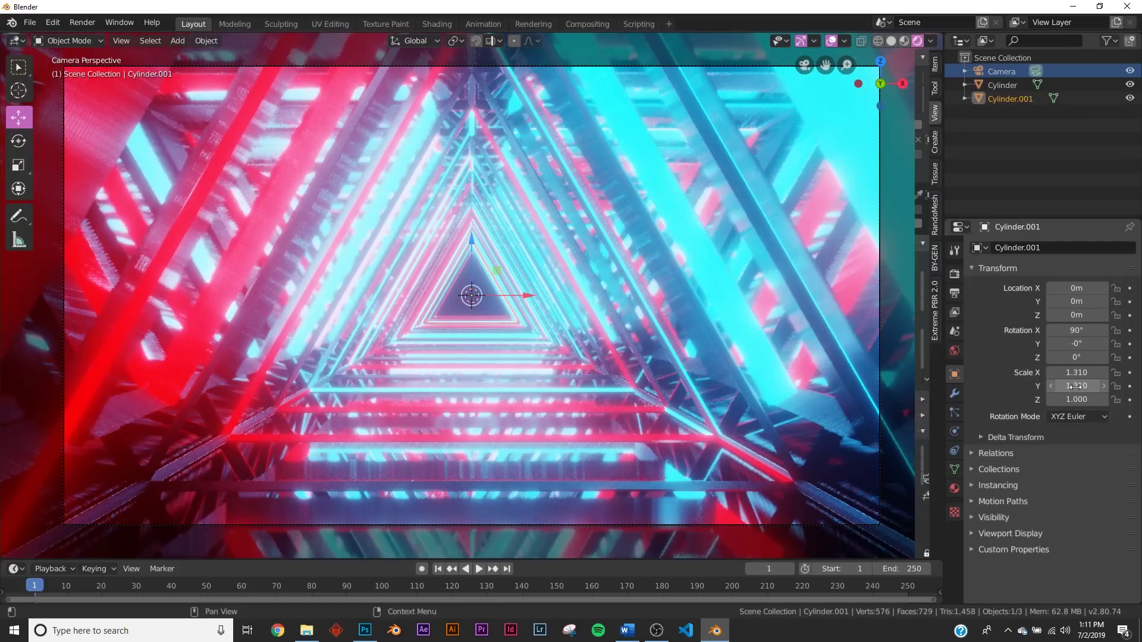
Step: Try moving the camera along local Z, cancel, then select Cylinder
click(999, 76)
key(g)
key(z)
key(z)
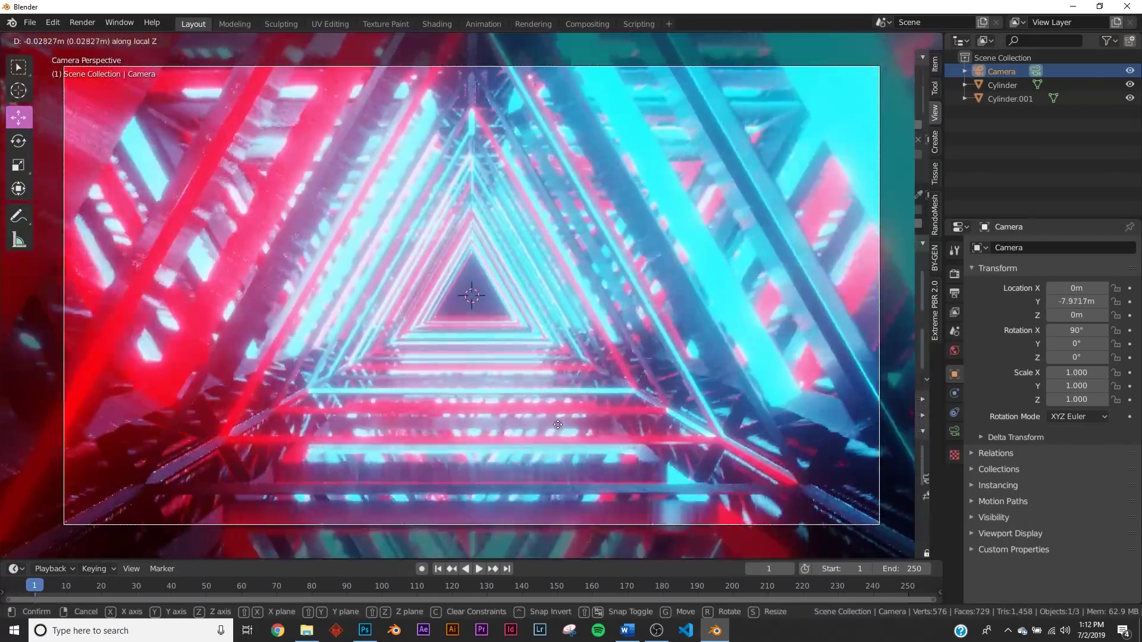
key(Escape)
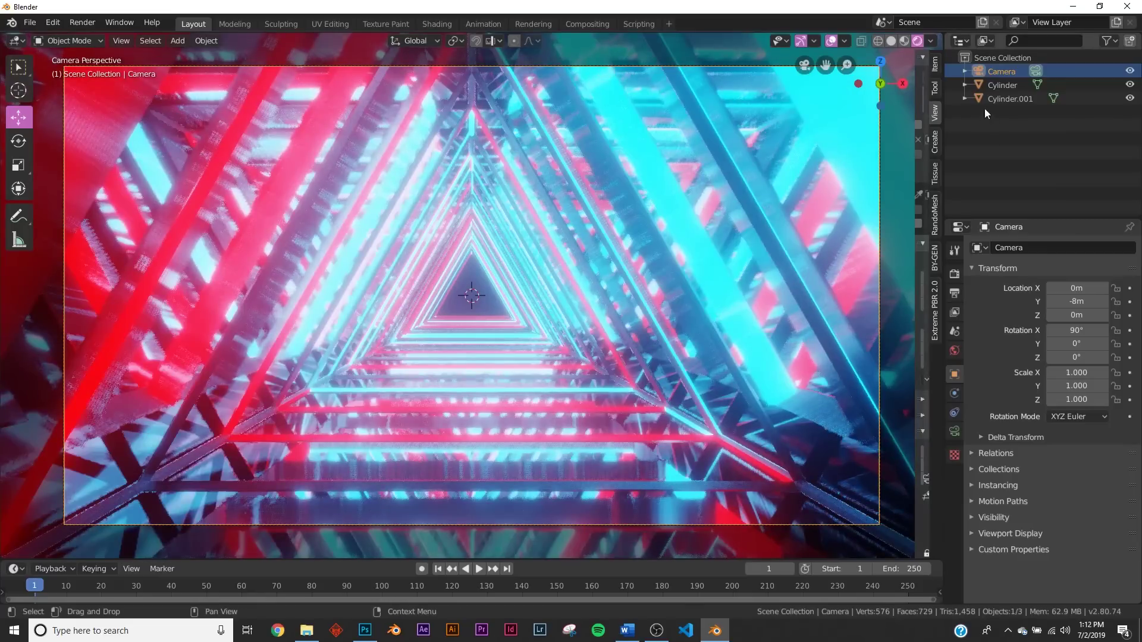
click(704, 317)
Step: Lower the cyan Material.001 emission strength from 20 to 2.8, then select the camera
click(954, 489)
click(1011, 240)
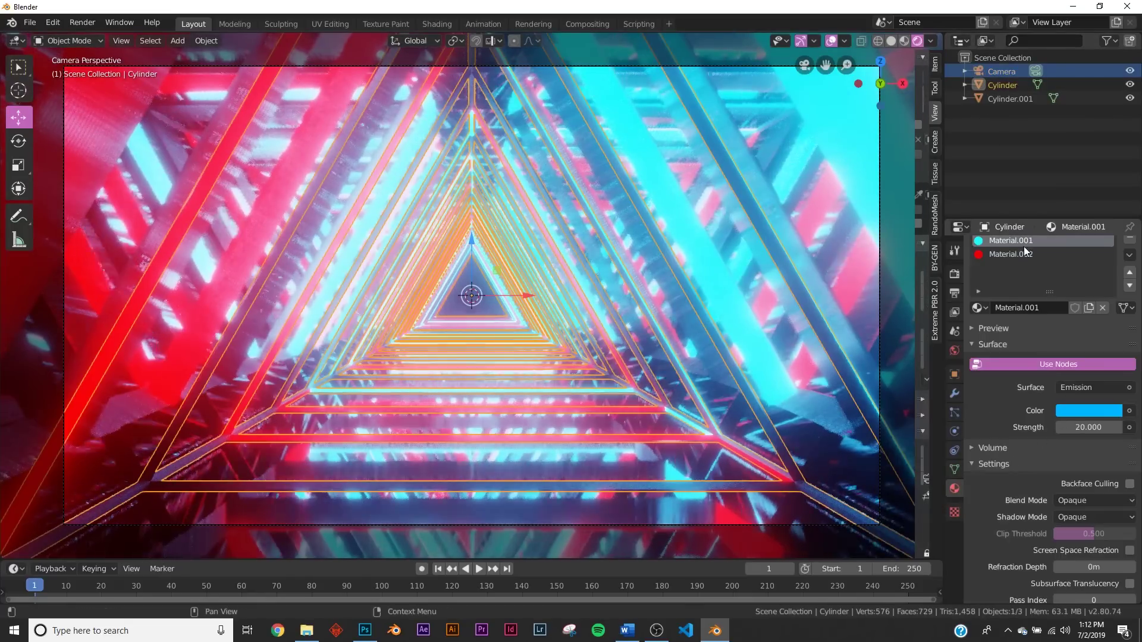
click(1091, 427)
text(10)
key(Return)
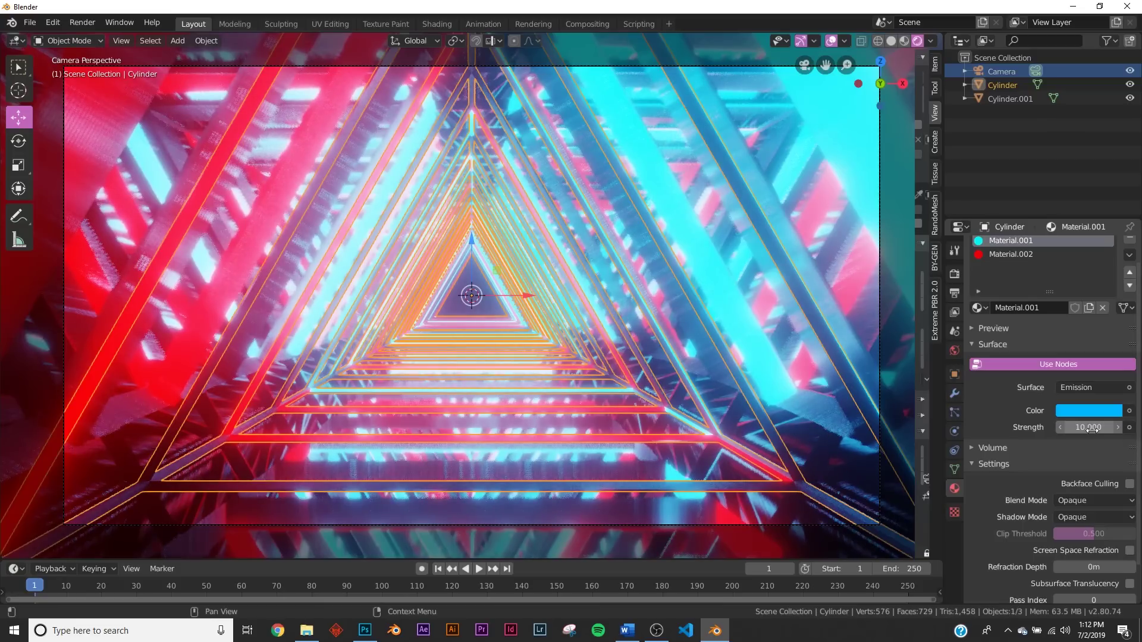
drag(1093, 427, 1050, 427)
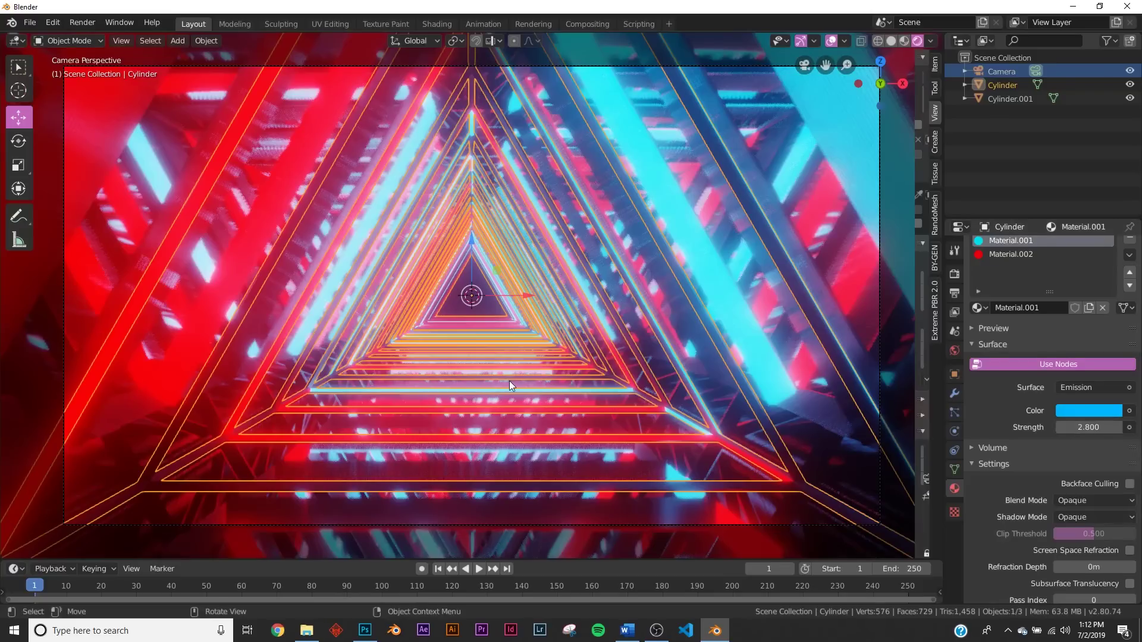
click(506, 454)
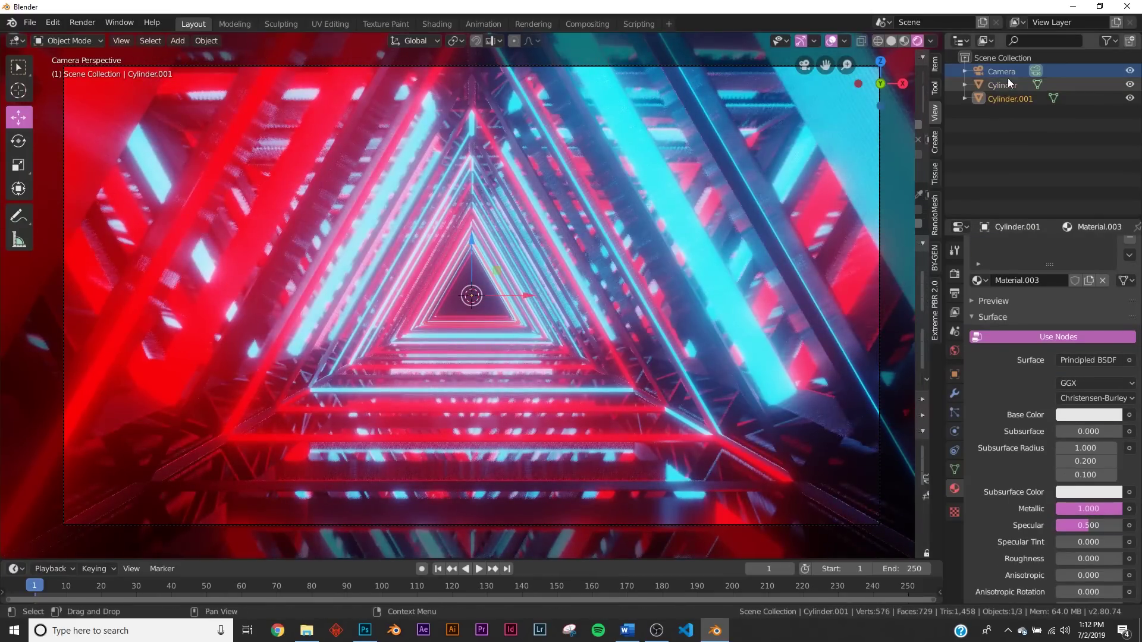
click(1008, 75)
click(58, 24)
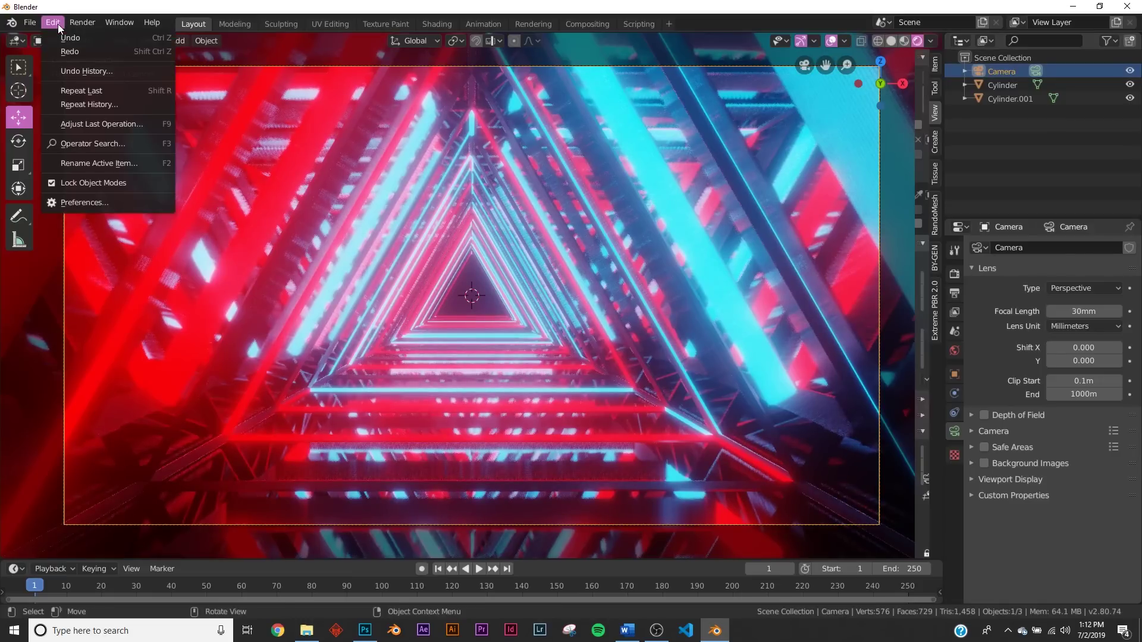
click(89, 203)
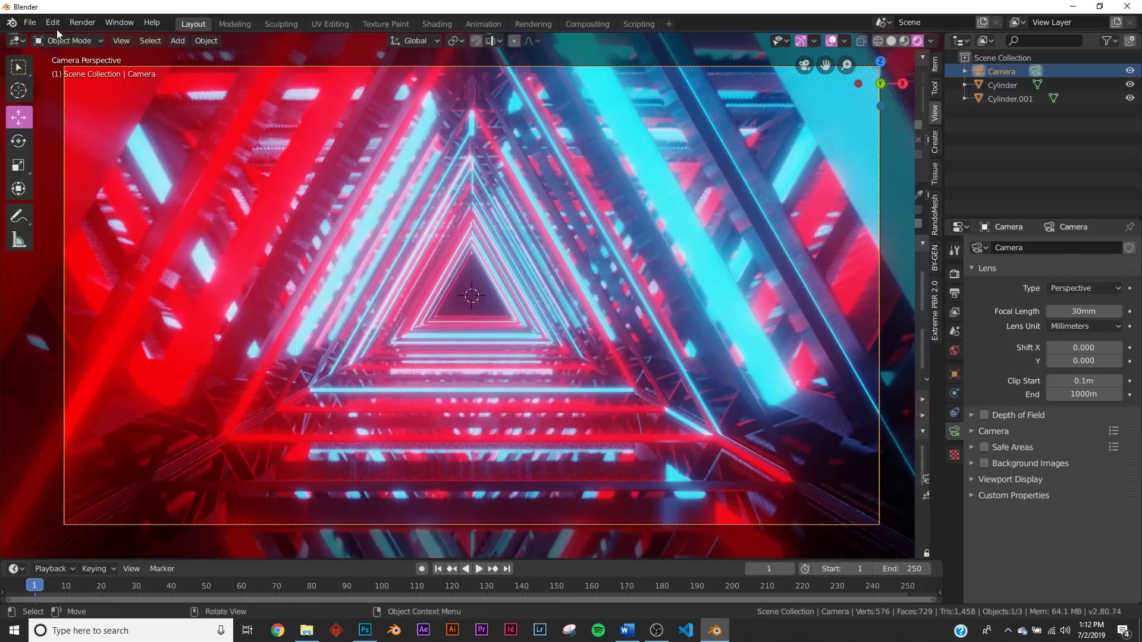
click(54, 24)
click(95, 202)
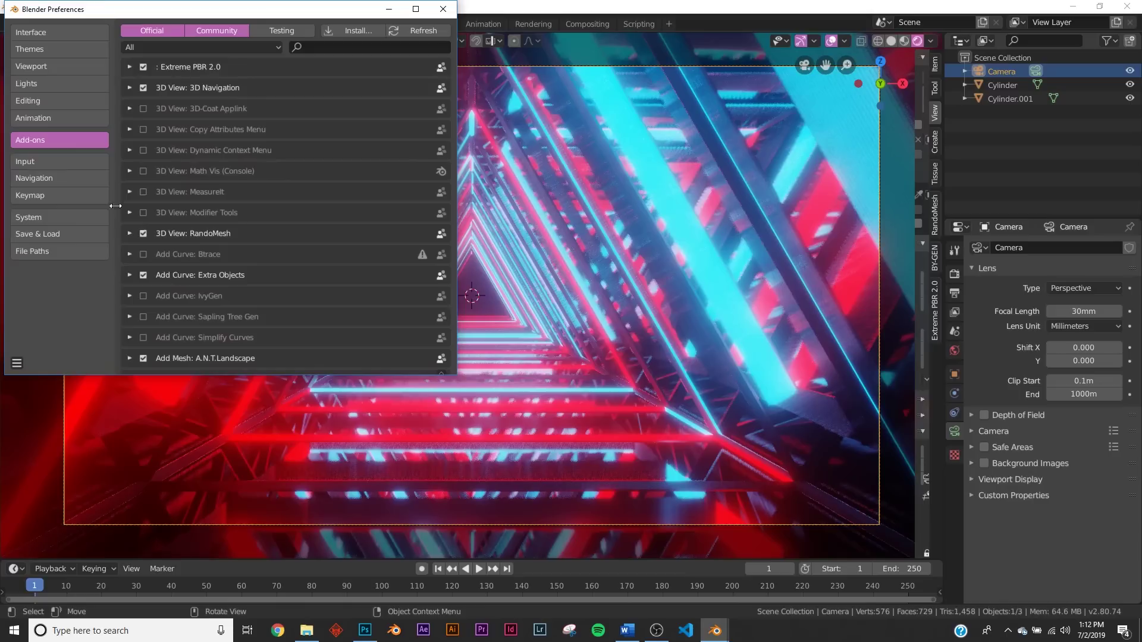
click(46, 117)
click(302, 249)
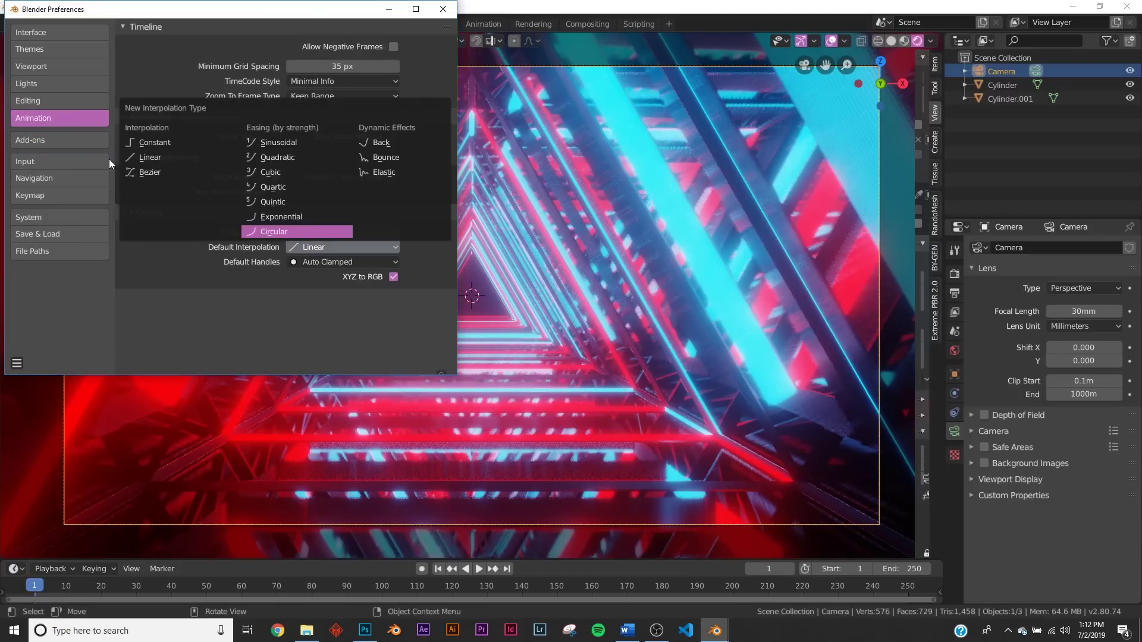
click(443, 9)
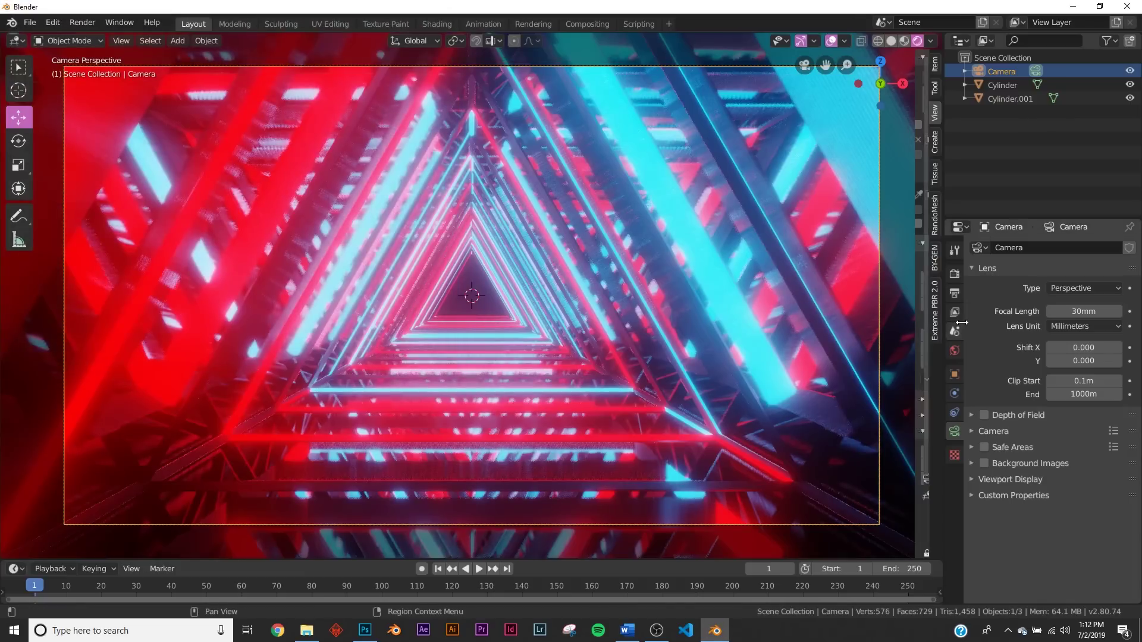
Step: Keyframe the camera's Y location at -8m on frame 1 and set the end frame to 120
click(953, 376)
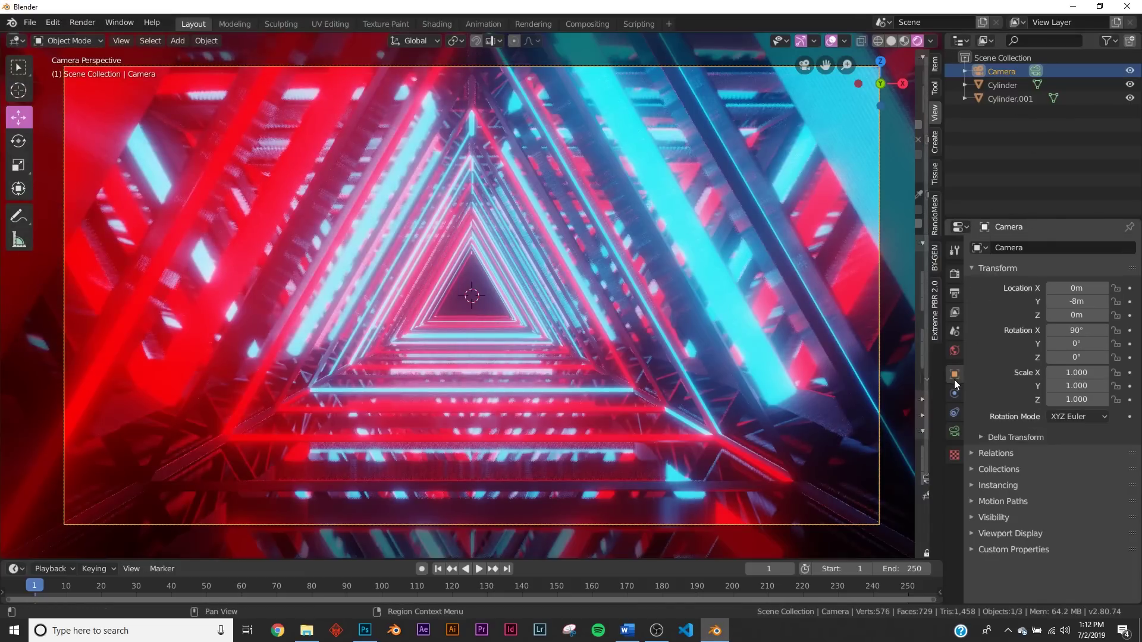
click(1129, 303)
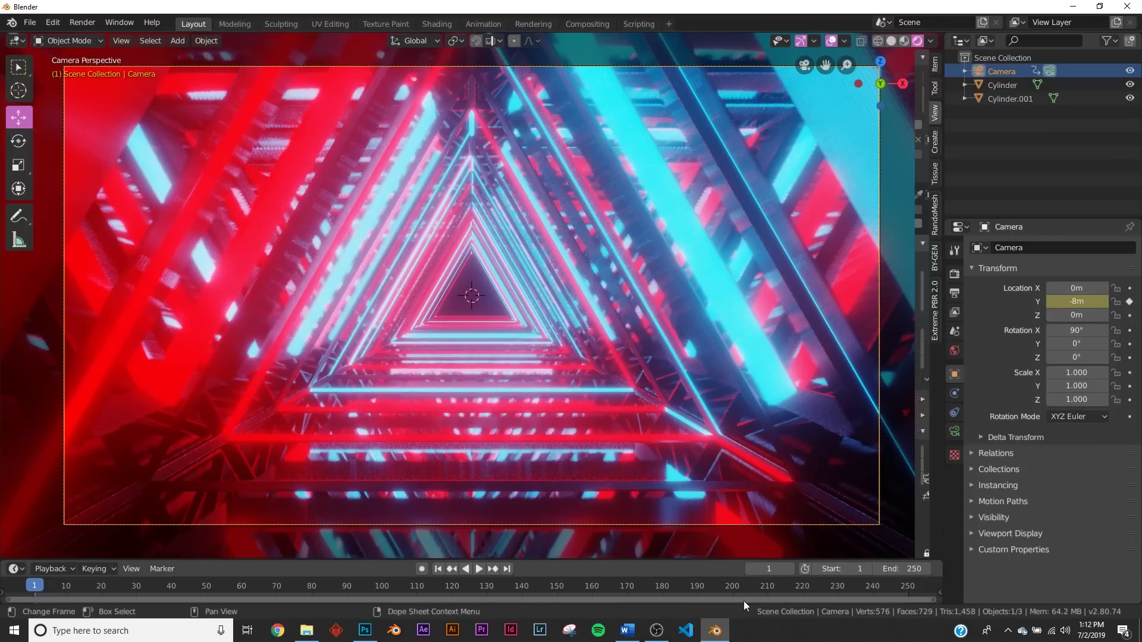
click(910, 566)
text(120)
key(Return)
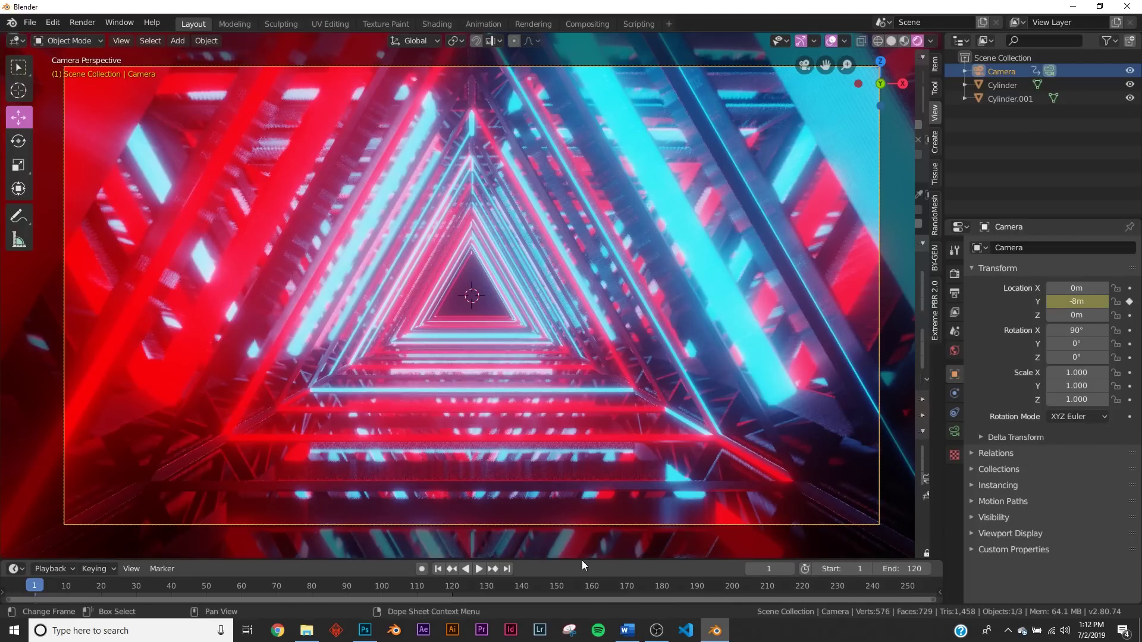
Step: At frame 121, set the camera's Y location to 8m
drag(582, 561, 553, 498)
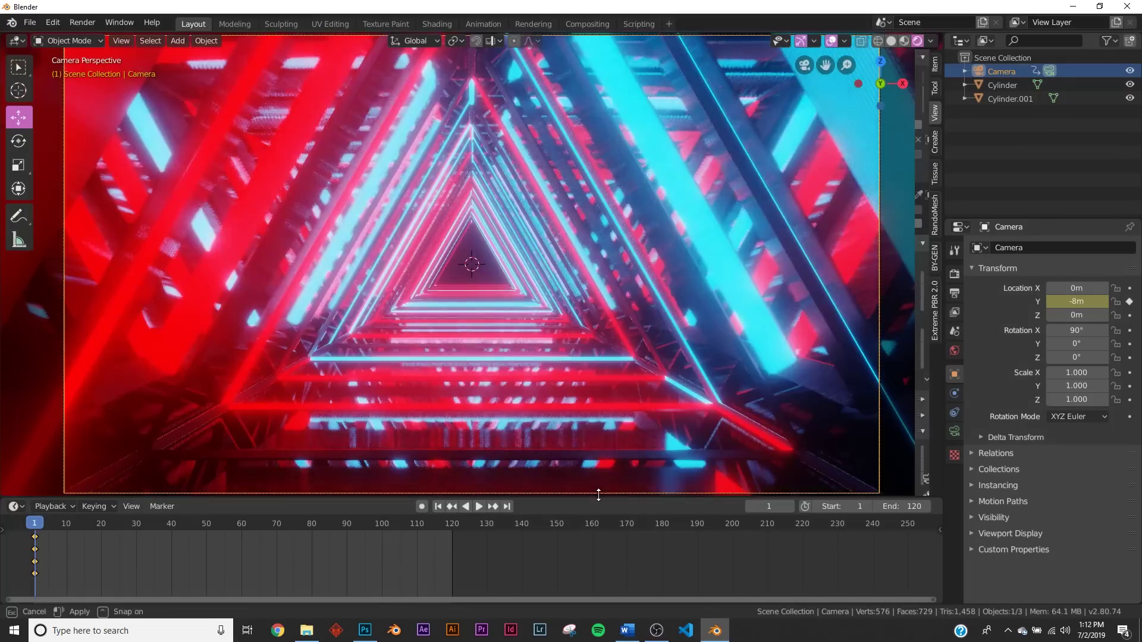
click(508, 506)
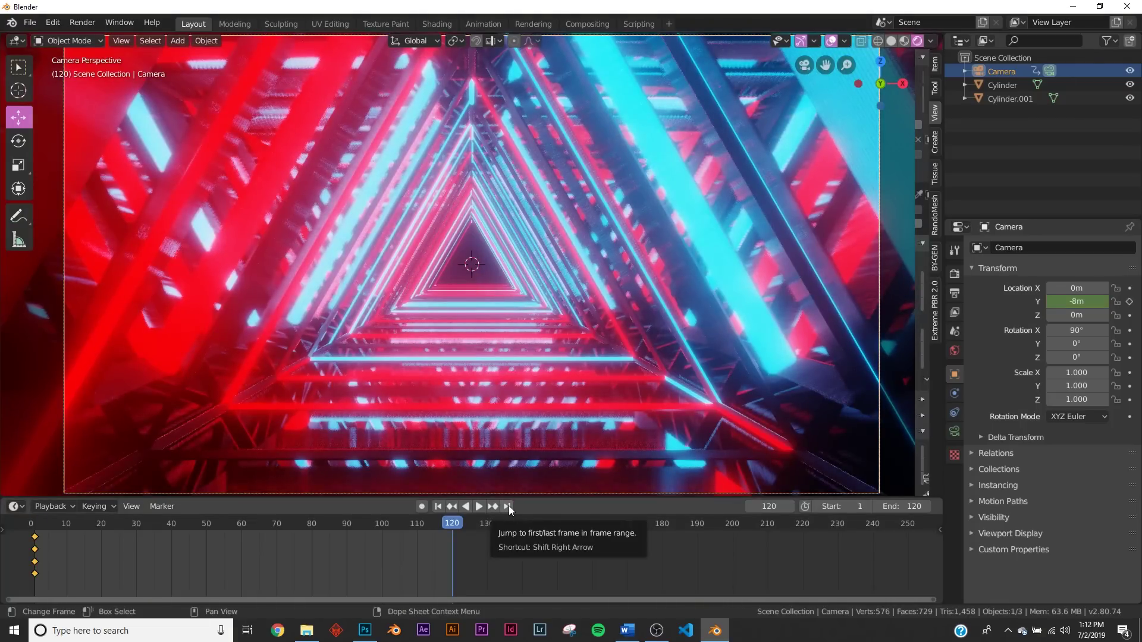
key(Right)
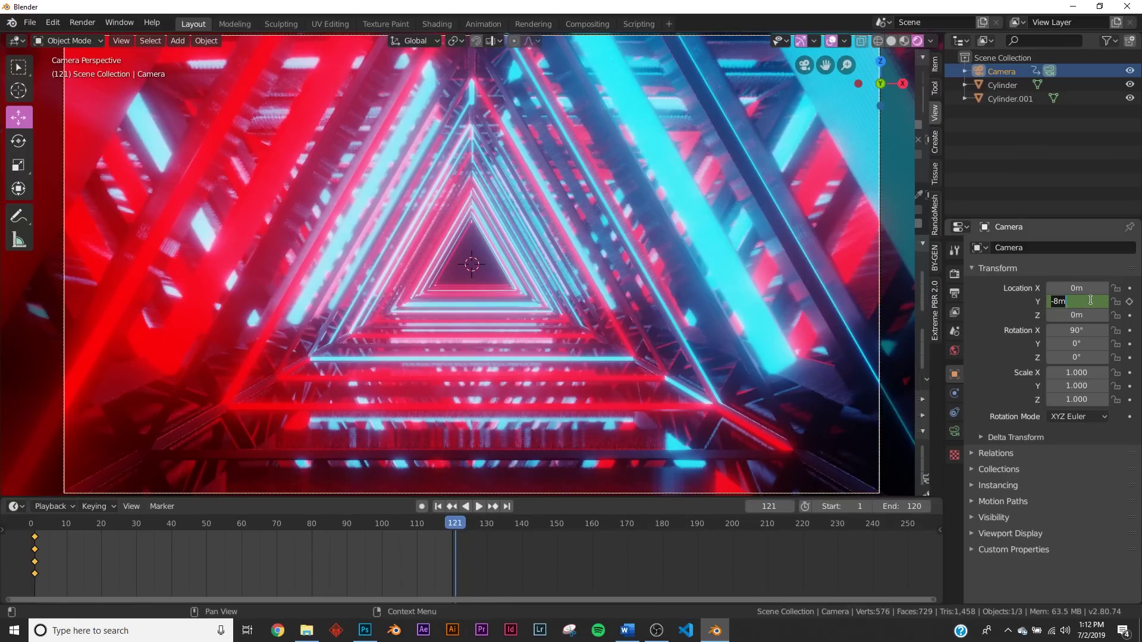
key(Return)
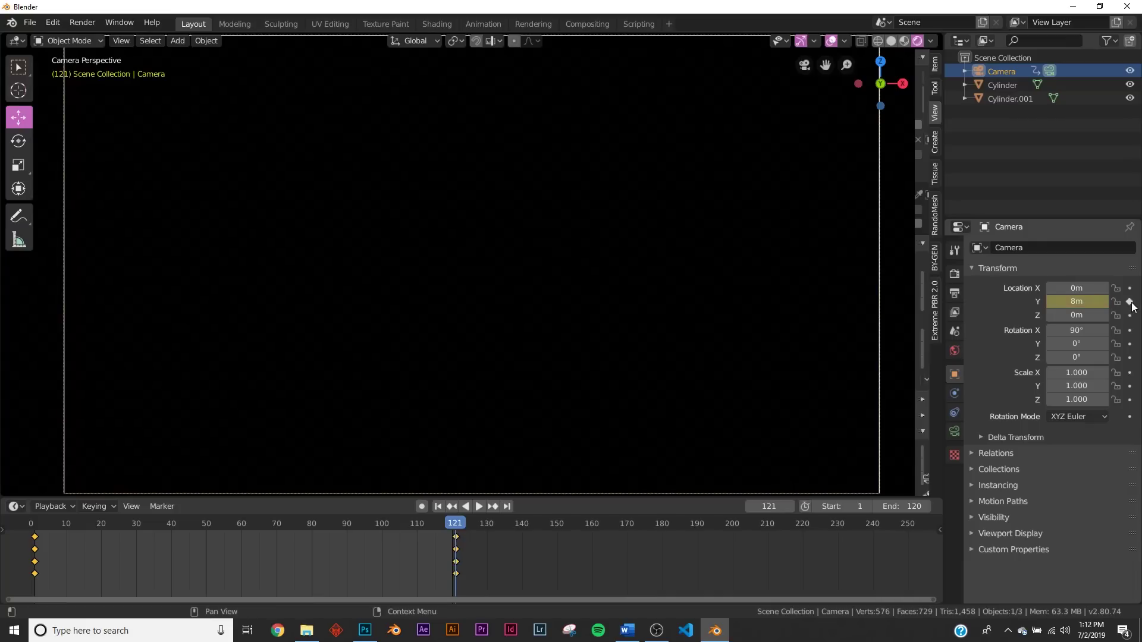
Step: Play back the camera flythrough in Rendered shading, then stop playback
key(z)
click(763, 343)
mouse_move(666, 287)
middle_down()
mouse_move(589, 319)
mouse_move(462, 327)
mouse_move(698, 216)
mouse_move(577, 277)
mouse_move(569, 255)
mouse_move(619, 260)
mouse_move(311, 374)
middle_up()
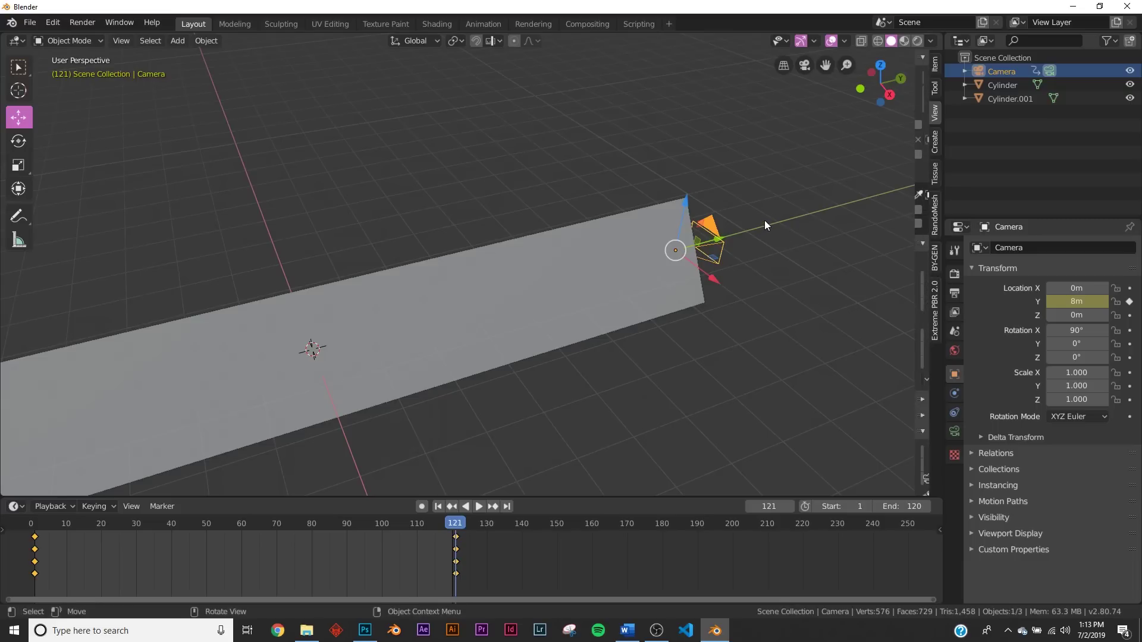
key(KP_0)
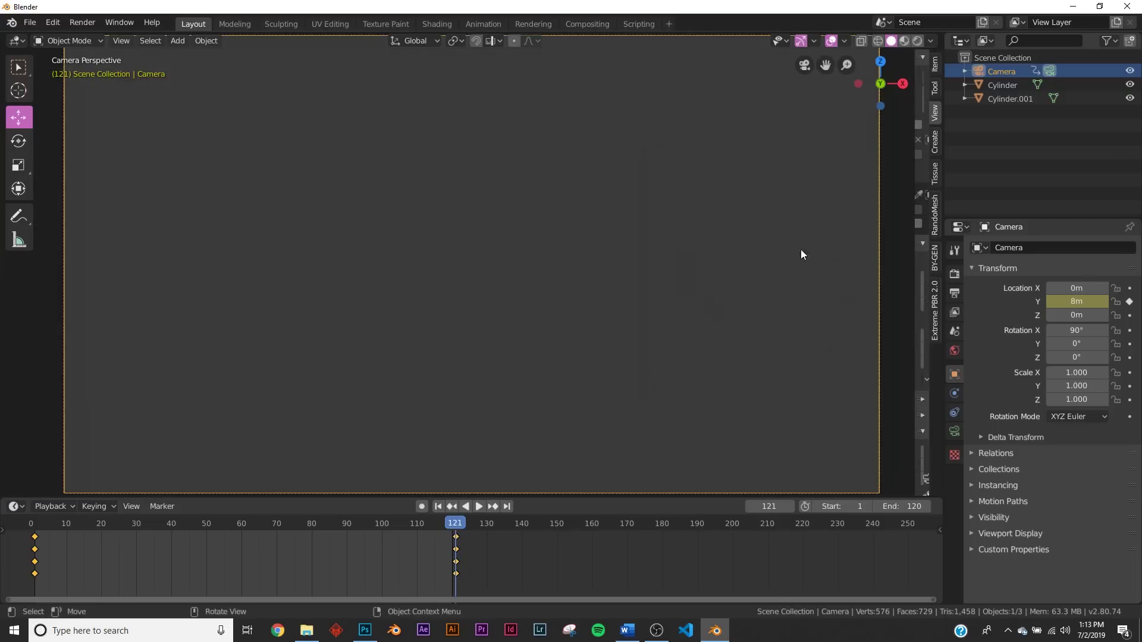
click(479, 506)
key(z)
click(556, 403)
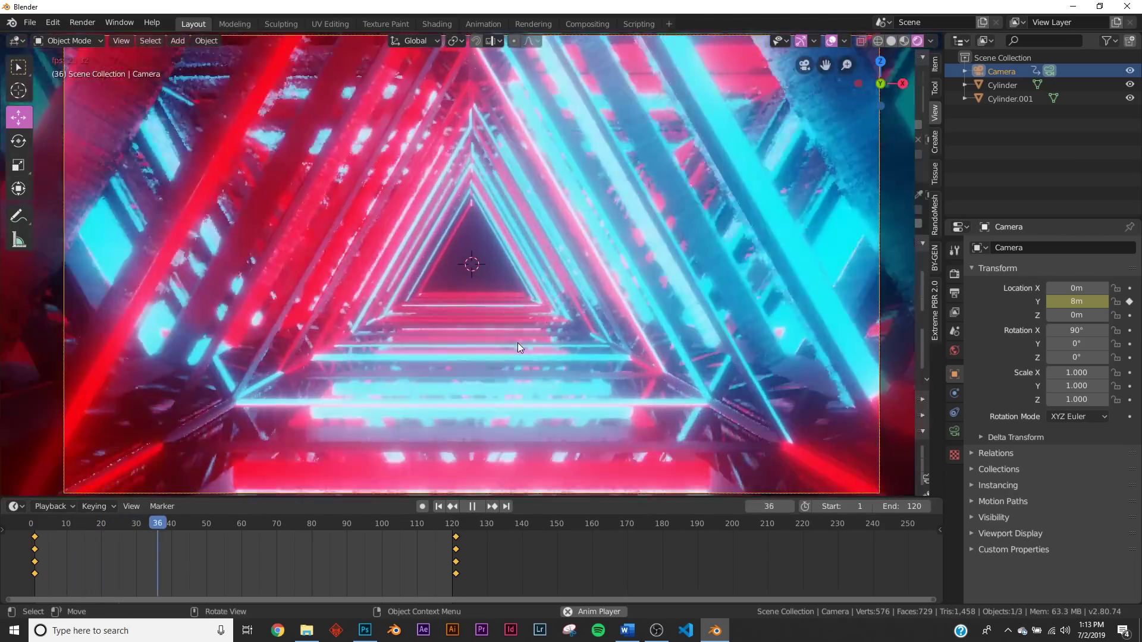
click(470, 506)
Step: Return to frame 1 and switch the viewport to solid shading outside the camera view
click(438, 506)
key(z)
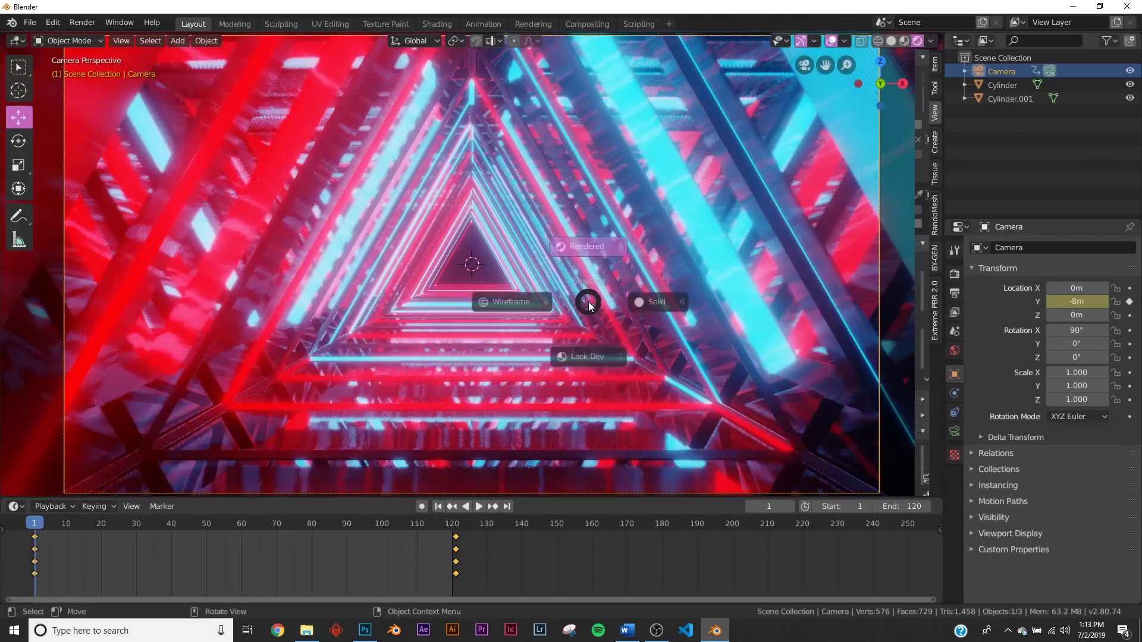
click(655, 305)
key(KP_0)
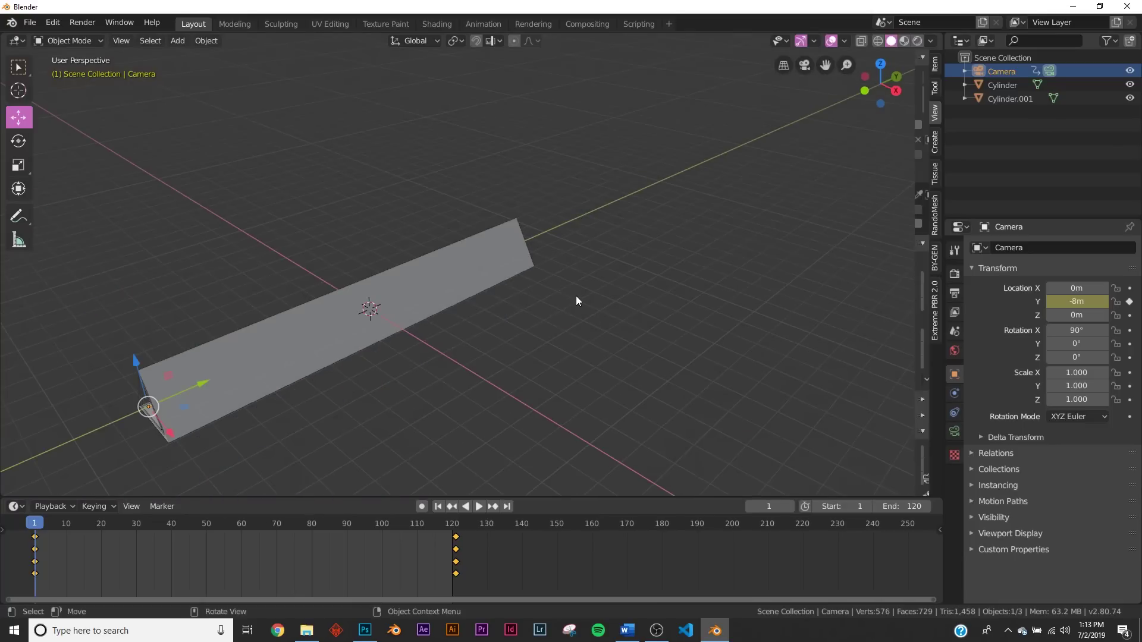
Step: Move the Cylinder and Cylinder.001 planks into a new collection named fghujk
middle_drag(577, 300, 528, 298)
scroll(594, 265, up, 3)
click(594, 266)
middle_drag(657, 252, 632, 252)
drag(692, 180, 548, 414)
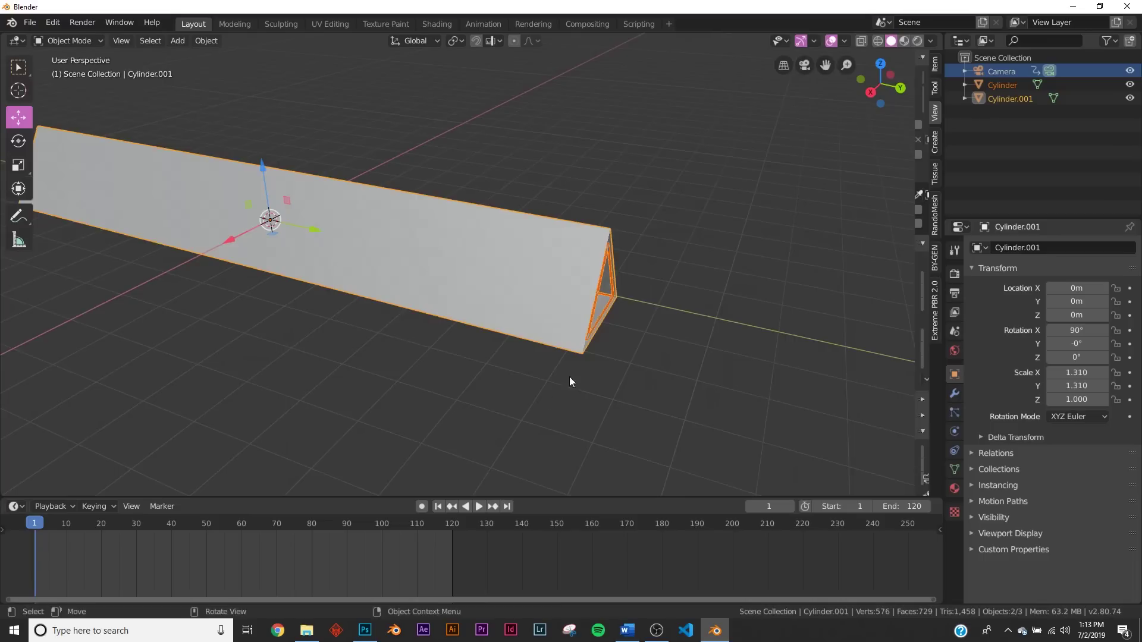
middle_drag(570, 381, 628, 337)
key(m)
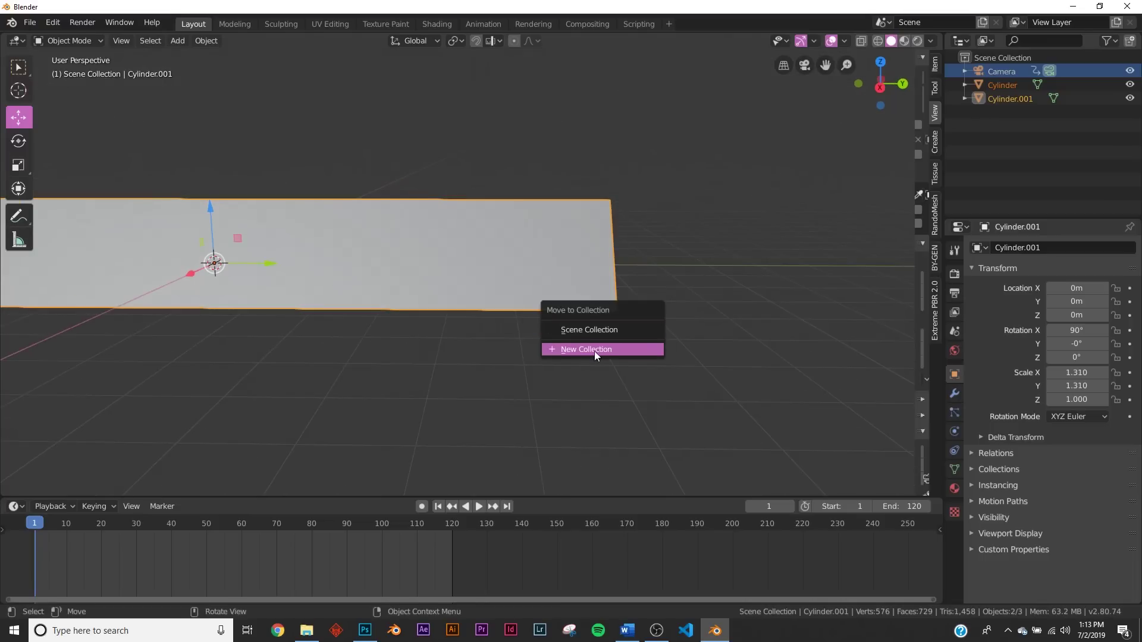
click(594, 351)
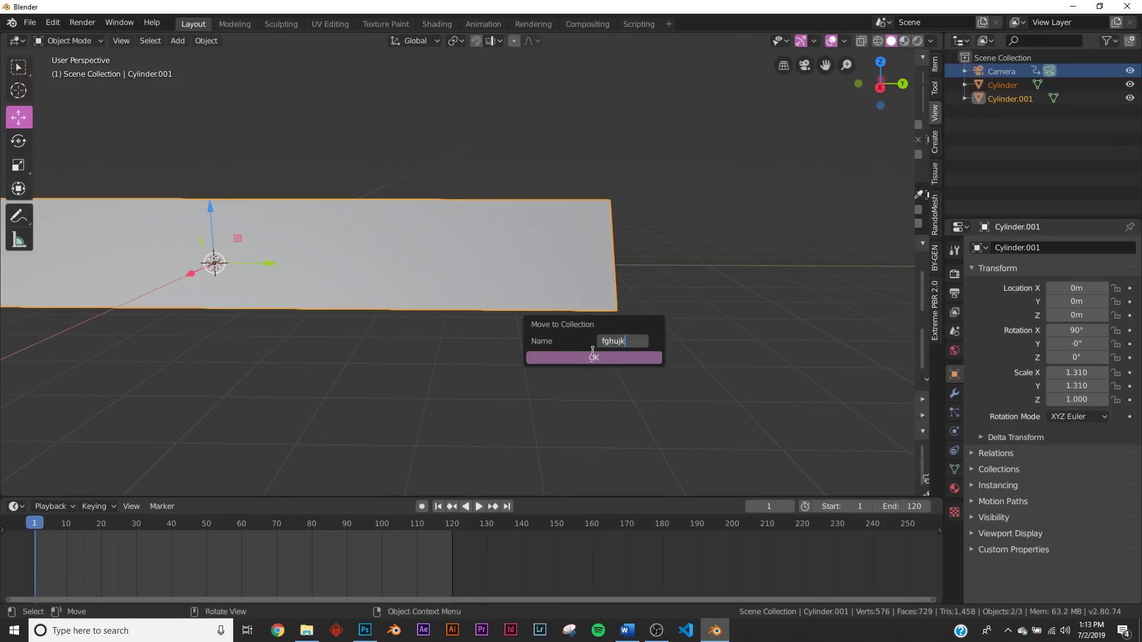
click(588, 362)
Step: Add a collection instance of fghujk and place a duplicate of it
key(shift+a)
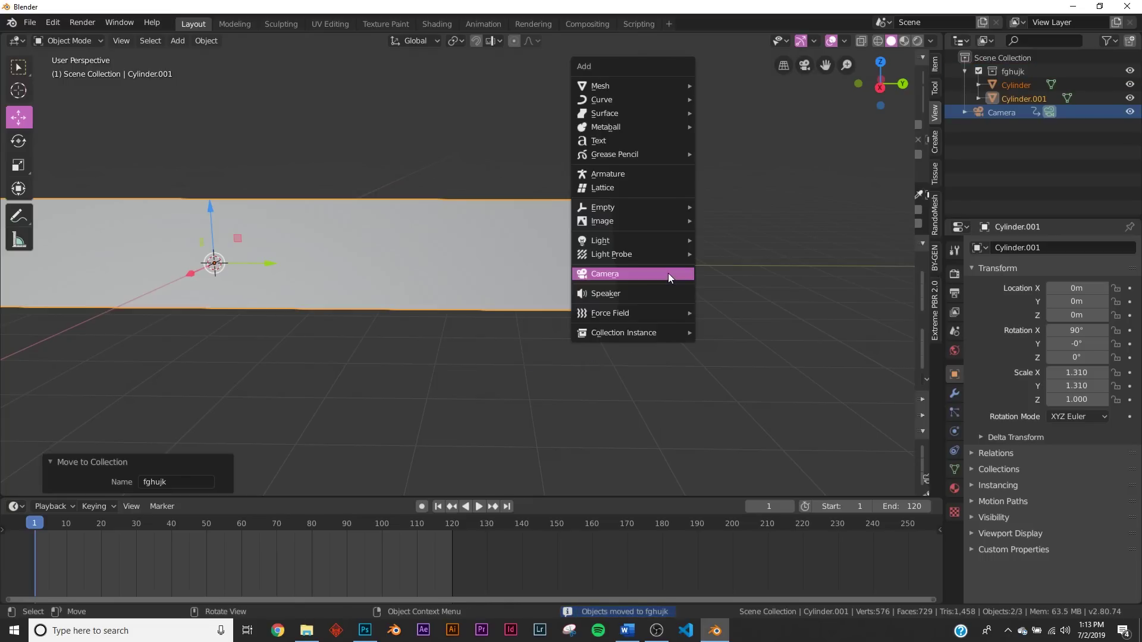
mouse_move(649, 335)
click(719, 333)
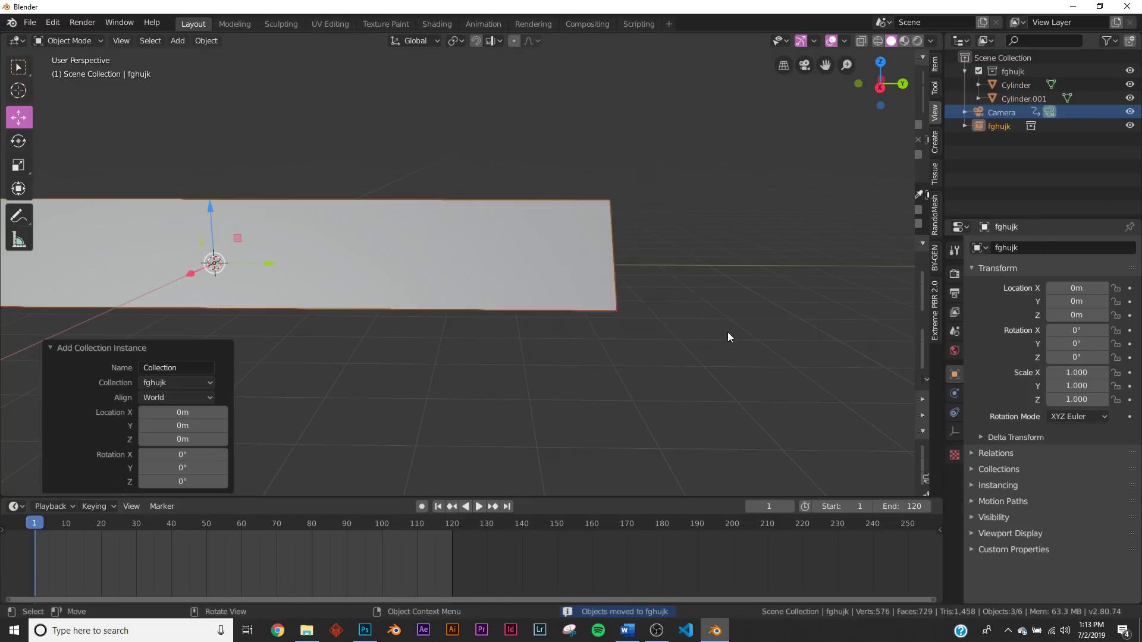
scroll(736, 264, down, 3)
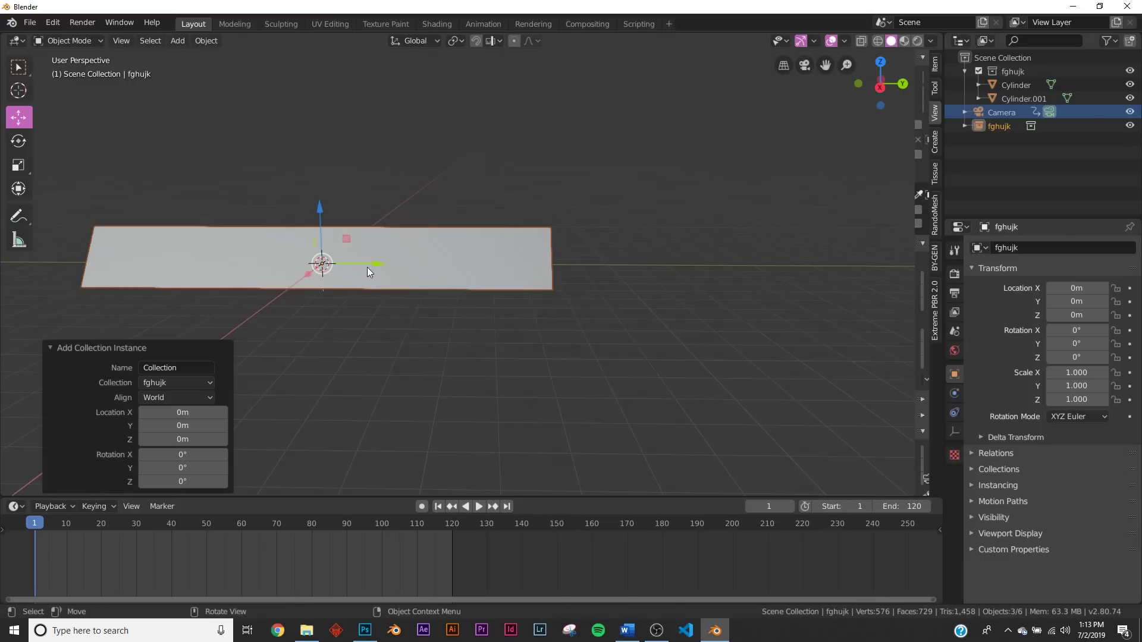
key(shift+d)
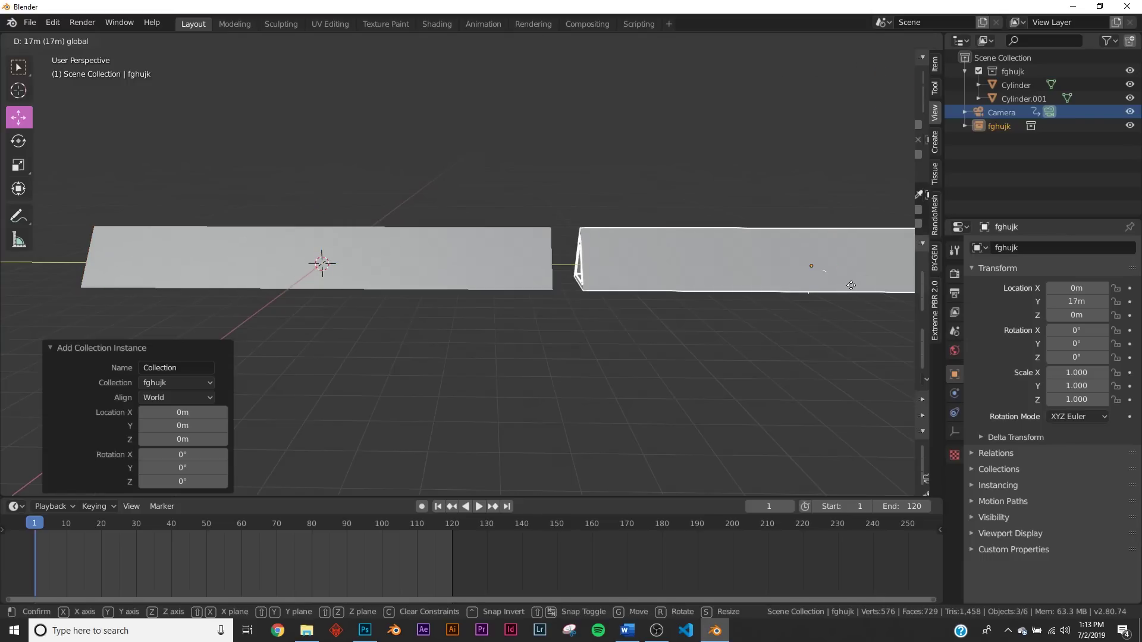
click(842, 289)
key(KP_Decimal)
Step: Make three more duplicates of the latest tunnel instance, sliding each further along Y
key(shift+d)
key(Escape)
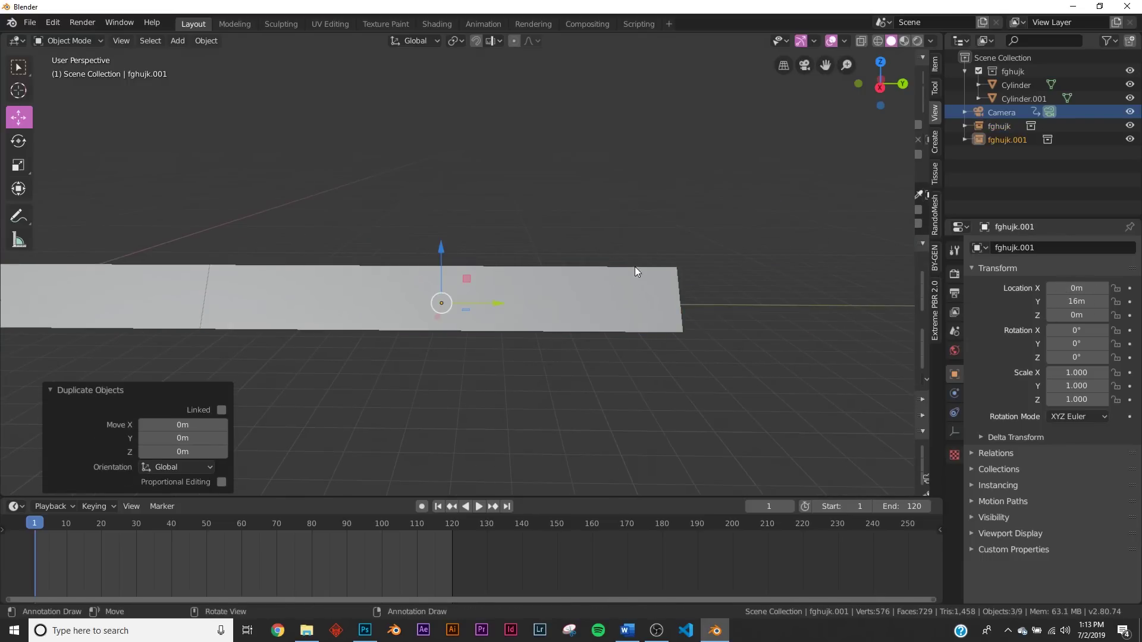
drag(501, 310, 36, 309)
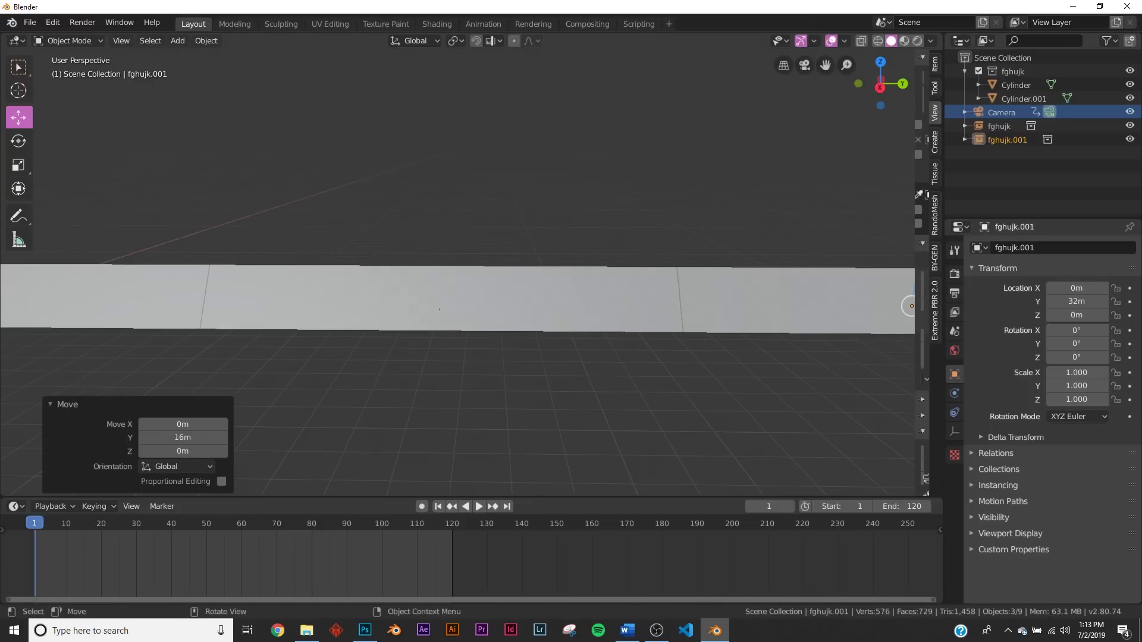
shift+middle_drag(864, 345, 348, 344)
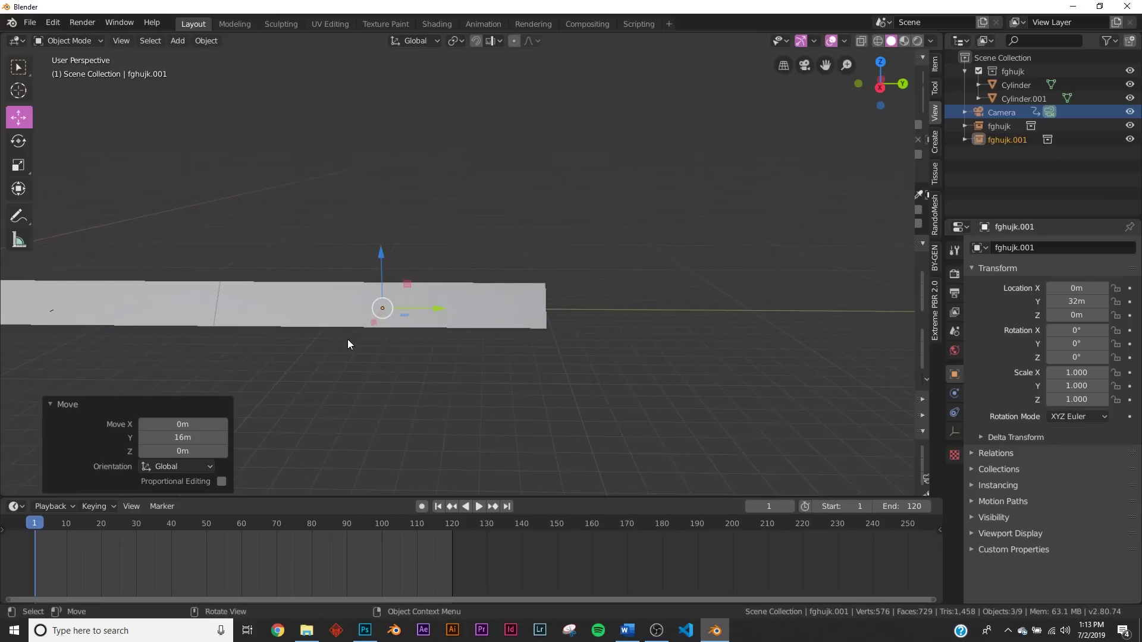
key(shift+d)
key(Escape)
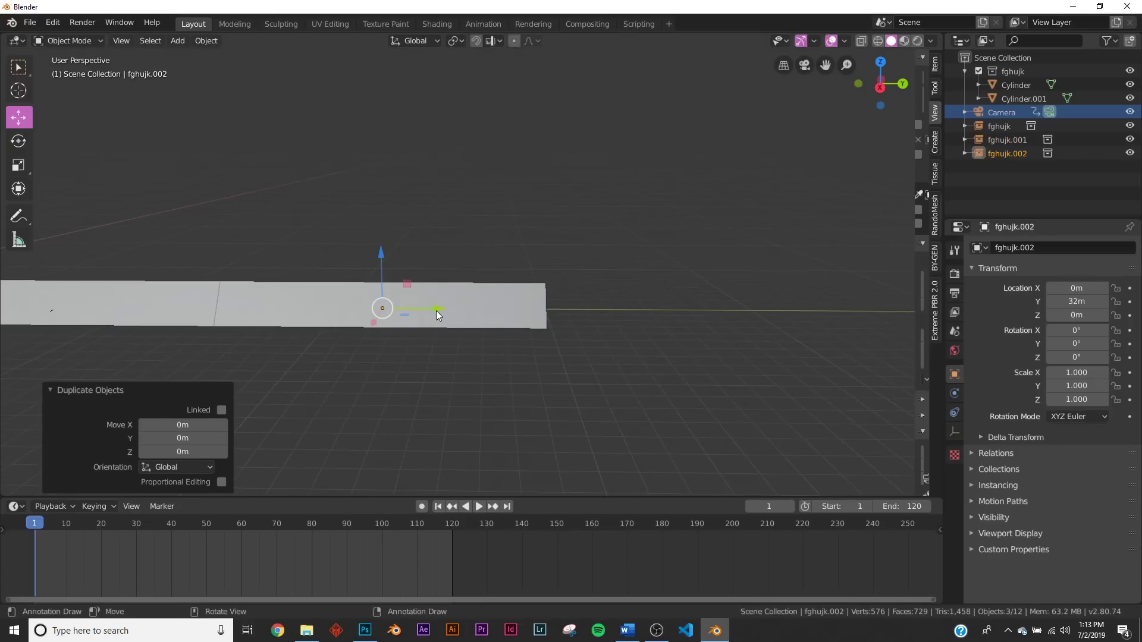
drag(437, 309, 765, 306)
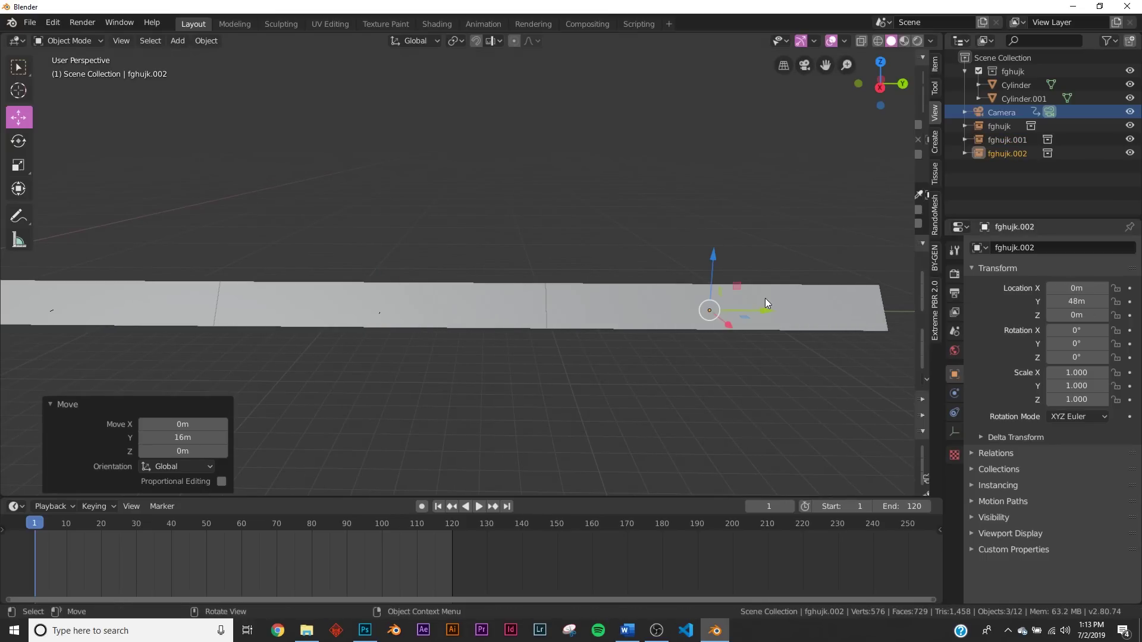
shift+middle_drag(765, 305, 459, 339)
key(shift+d)
key(Escape)
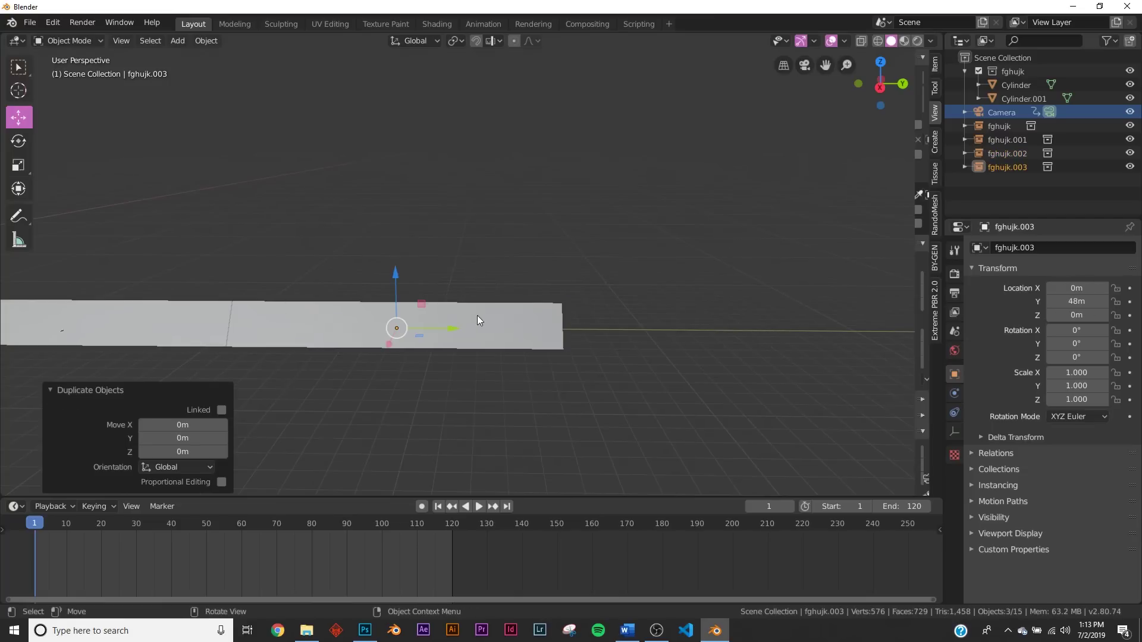
drag(450, 333, 780, 317)
shift+middle_drag(779, 318, 403, 350)
Step: Duplicate again and move fghujk.004 exactly 16 m along Y to 80 m
key(shift+d)
key(Escape)
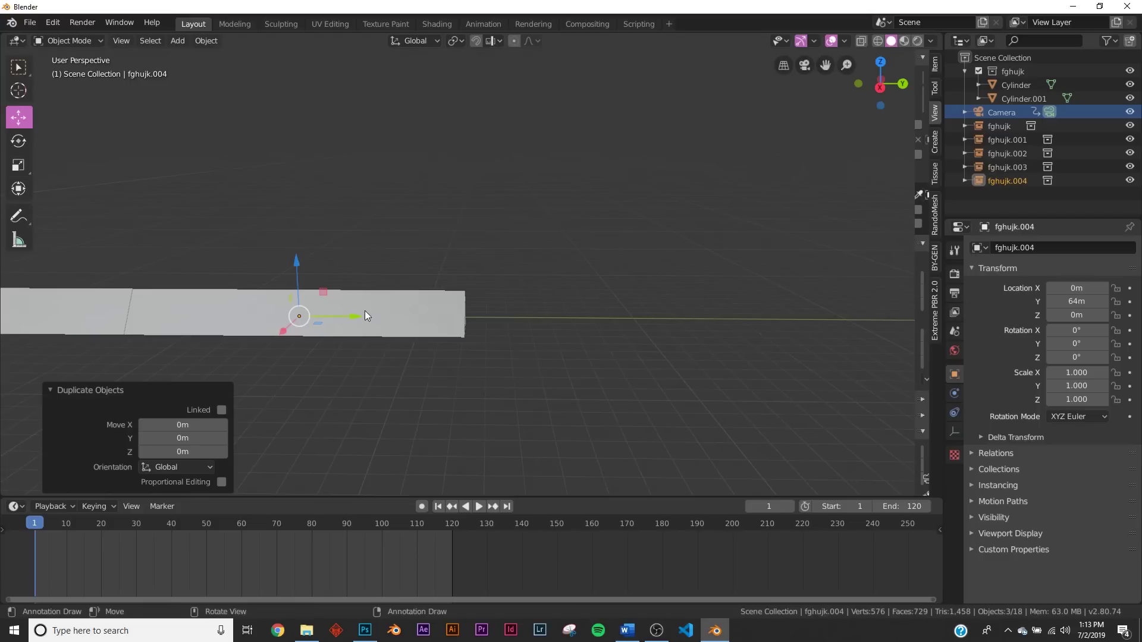
drag(367, 315, 683, 325)
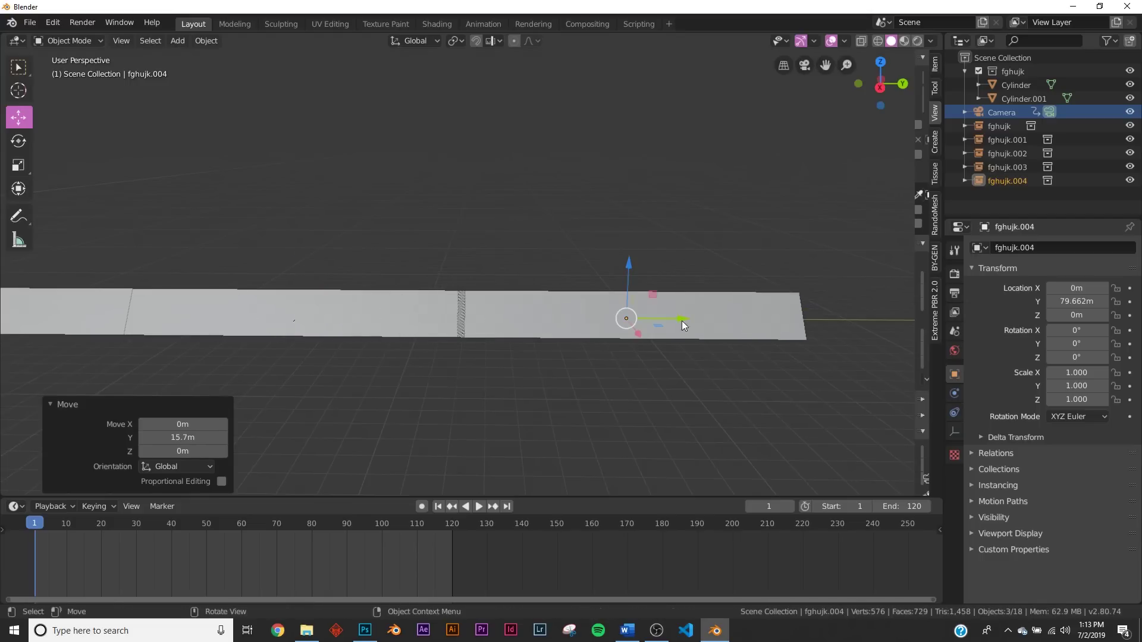
key(ctrl+z)
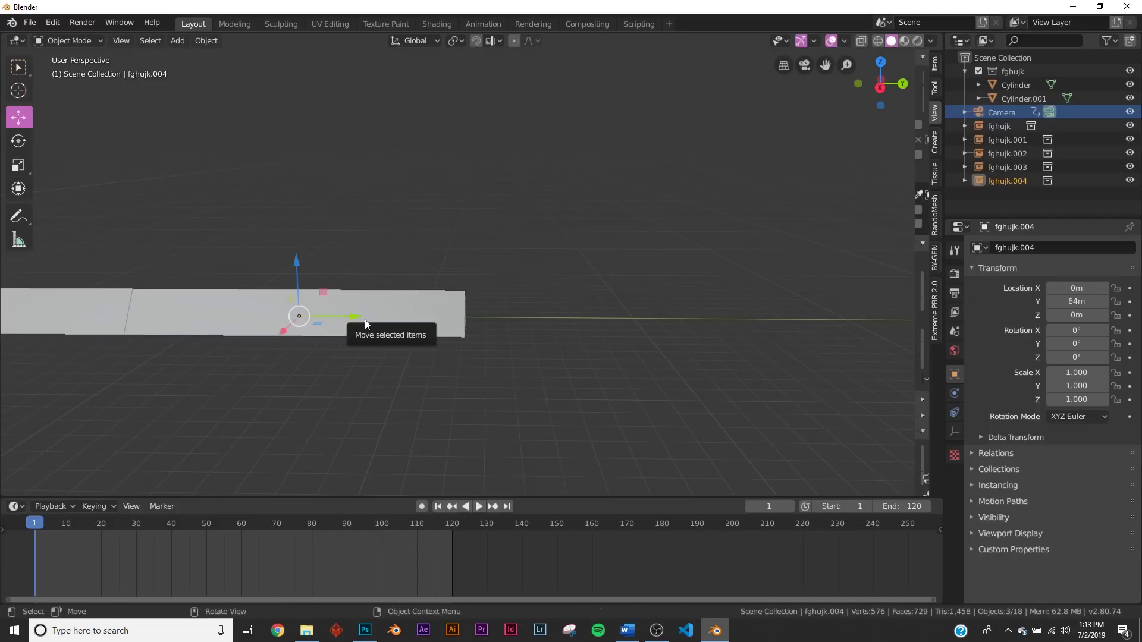
drag(366, 323, 730, 336)
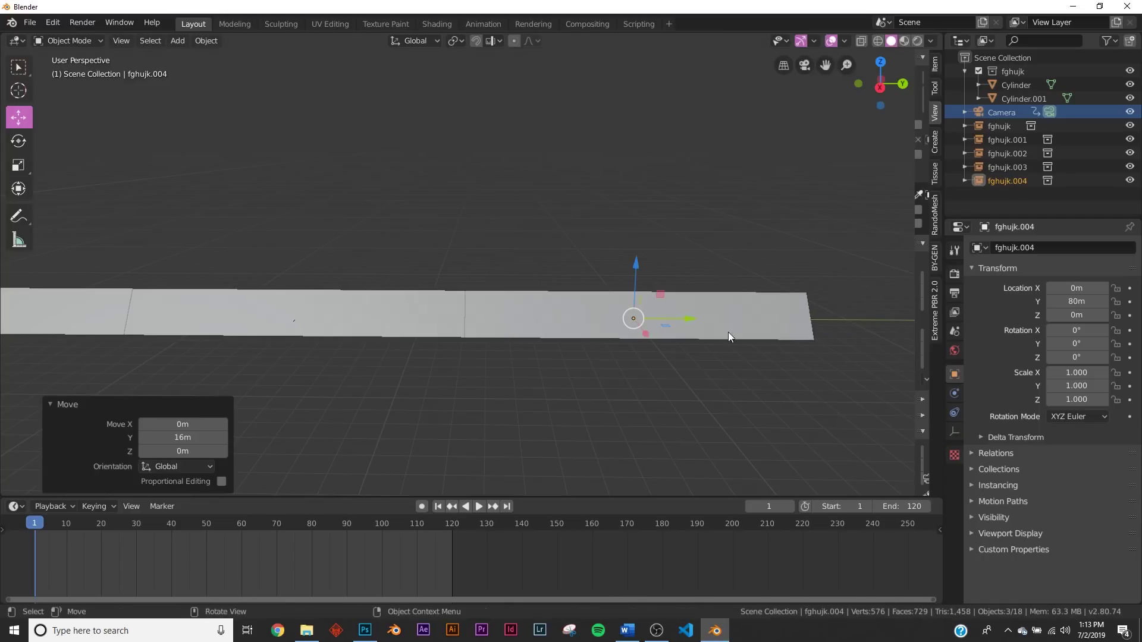
shift+middle_drag(730, 336, 595, 344)
Step: Copy to fghujk.005 at 96 m, then add fghujk.006 and slide it 16 m along Y
key(shift+d)
right_click(551, 250)
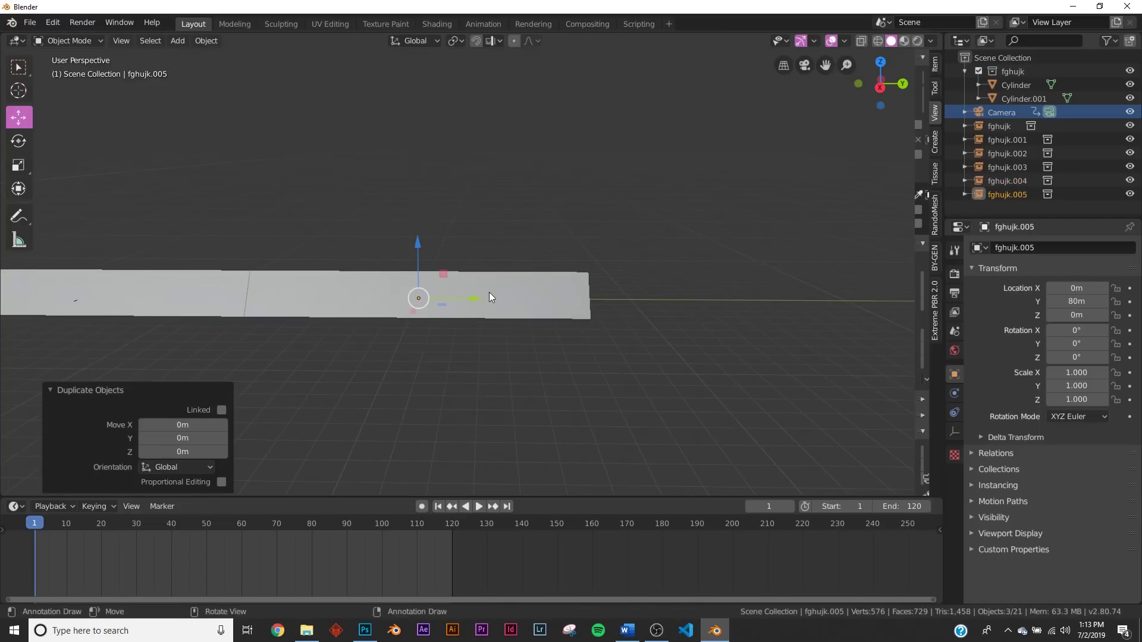
drag(491, 297, 825, 298)
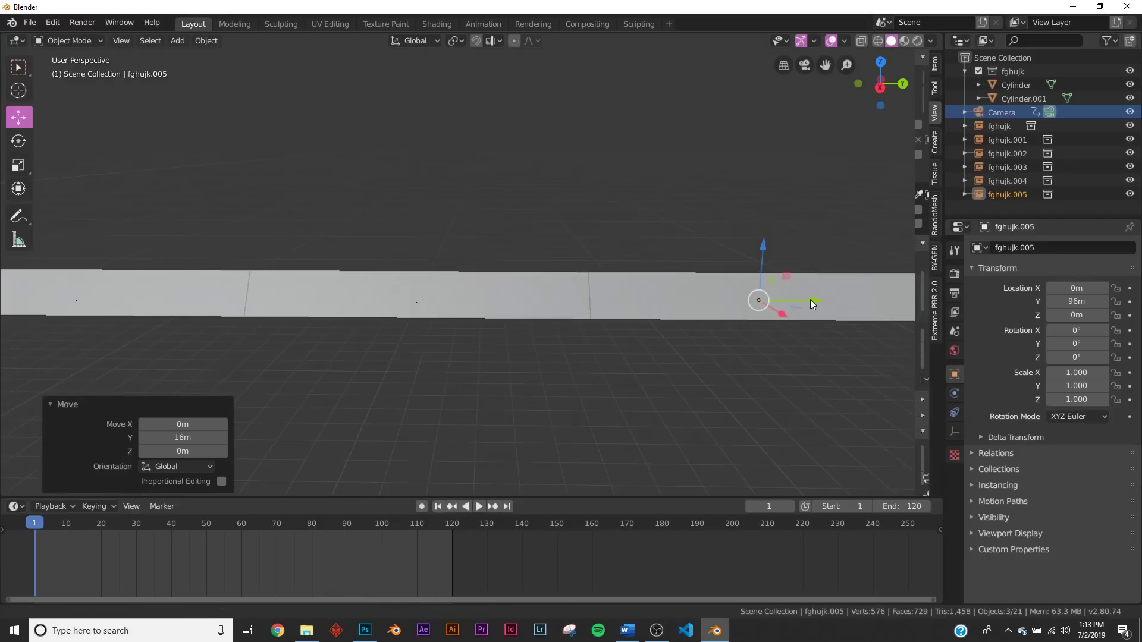
shift+middle_drag(812, 304, 492, 304)
key(shift+d)
right_click(570, 245)
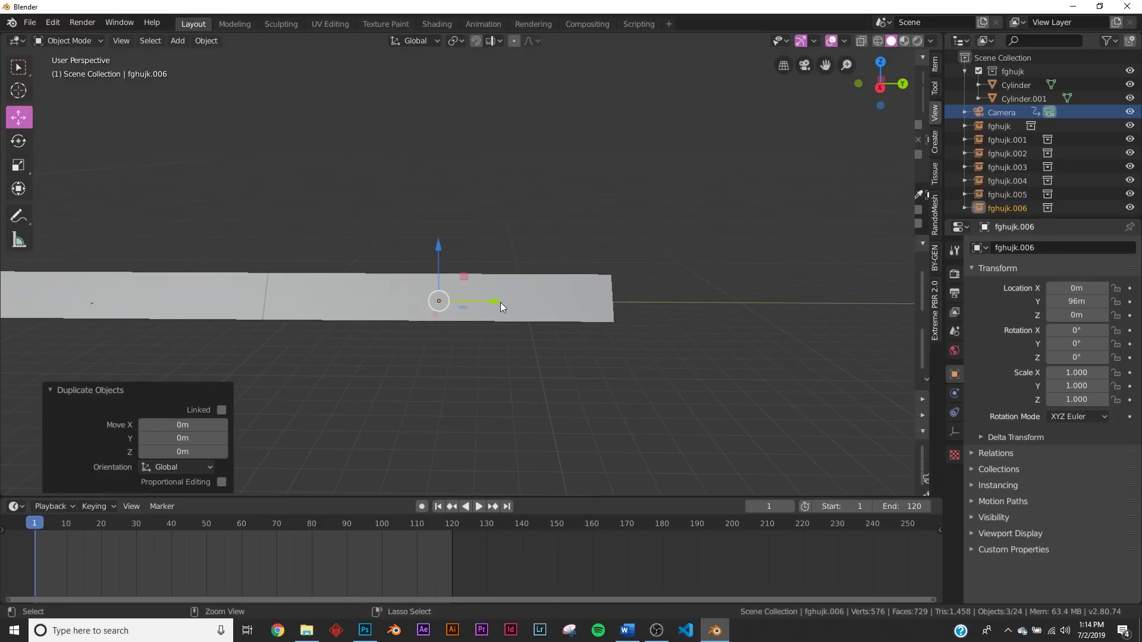
drag(500, 307, 845, 307)
Step: Check the camera view, then select the Cylinder.001 bar at the origin
key(KP_0)
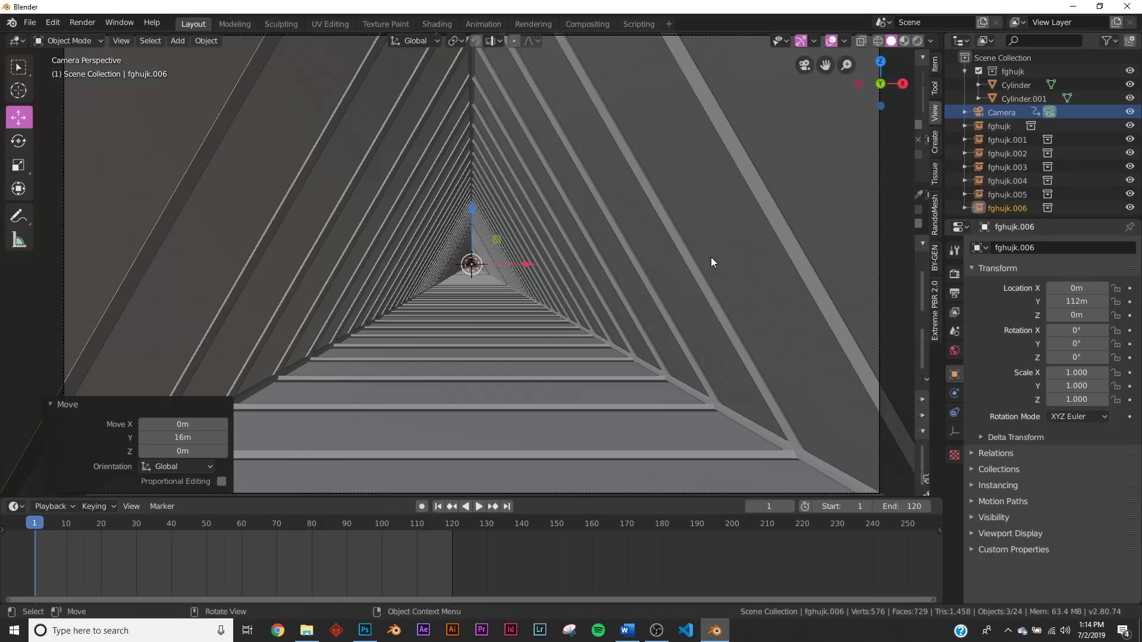
key(KP_0)
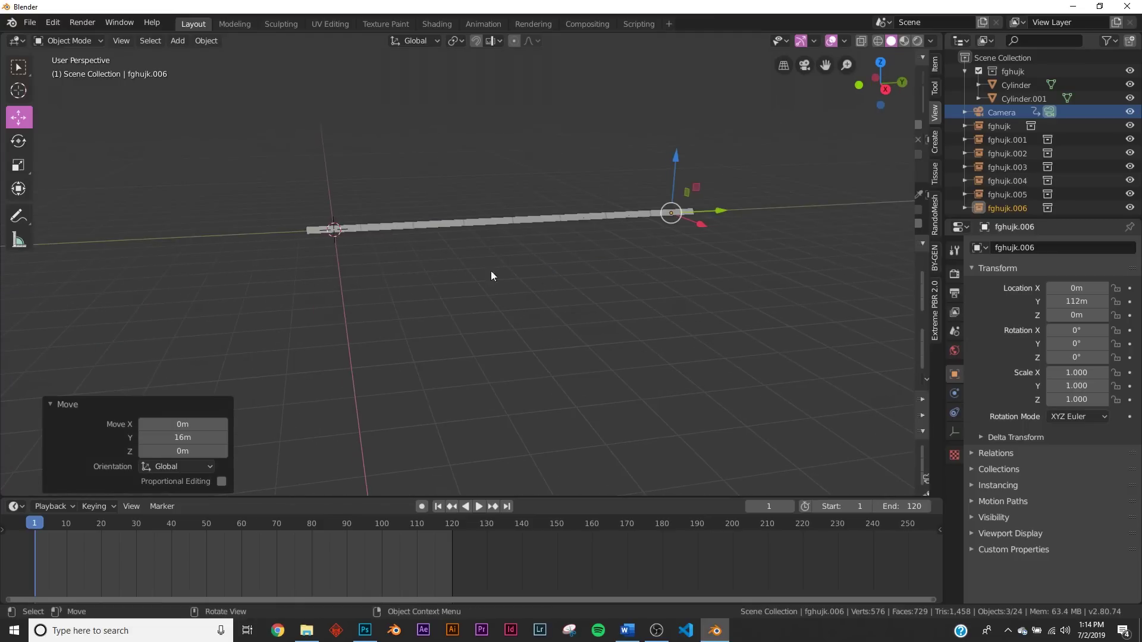
click(350, 231)
scroll(350, 233, up, 5)
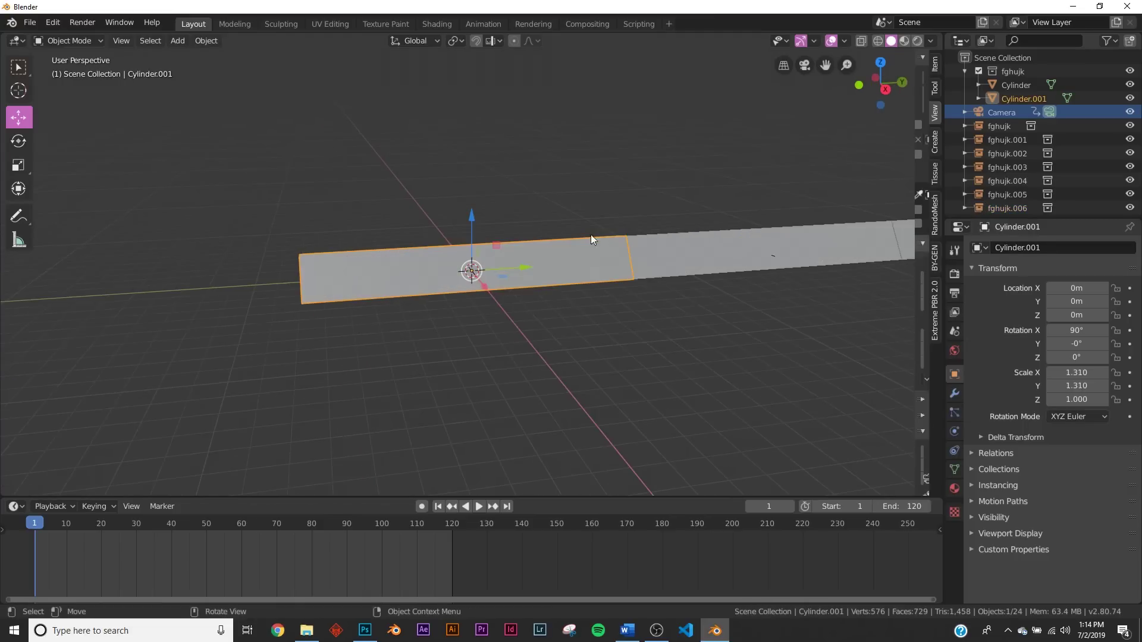
scroll(348, 273, down, 5)
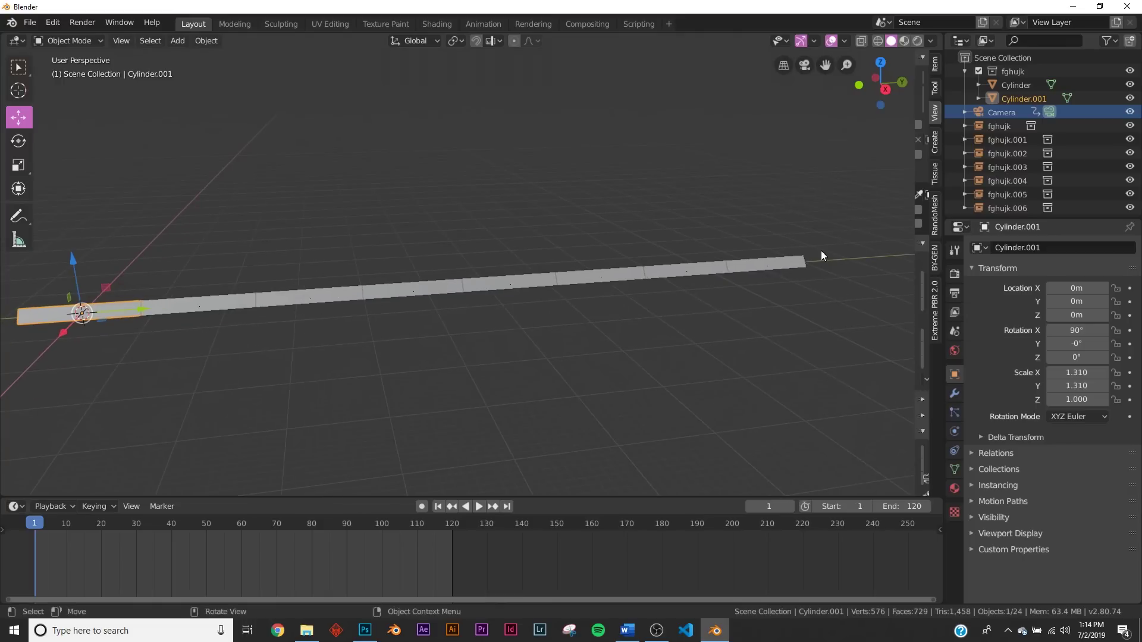
Step: Look through the camera in Rendered shading and play the tunnel animation
key(KP_0)
key(z)
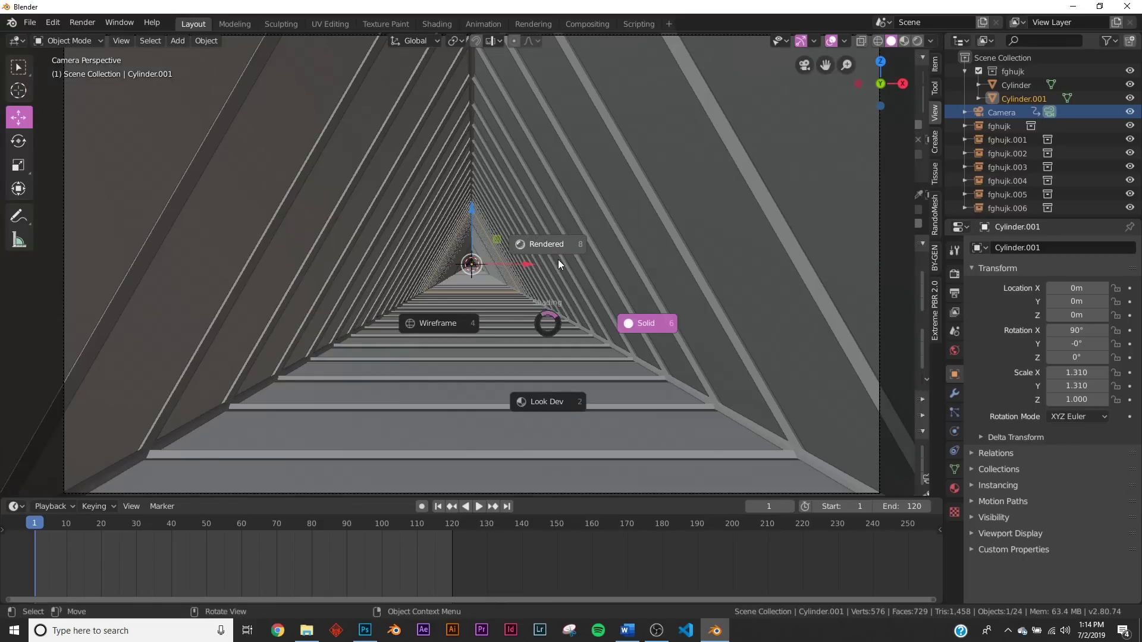
click(538, 244)
click(478, 506)
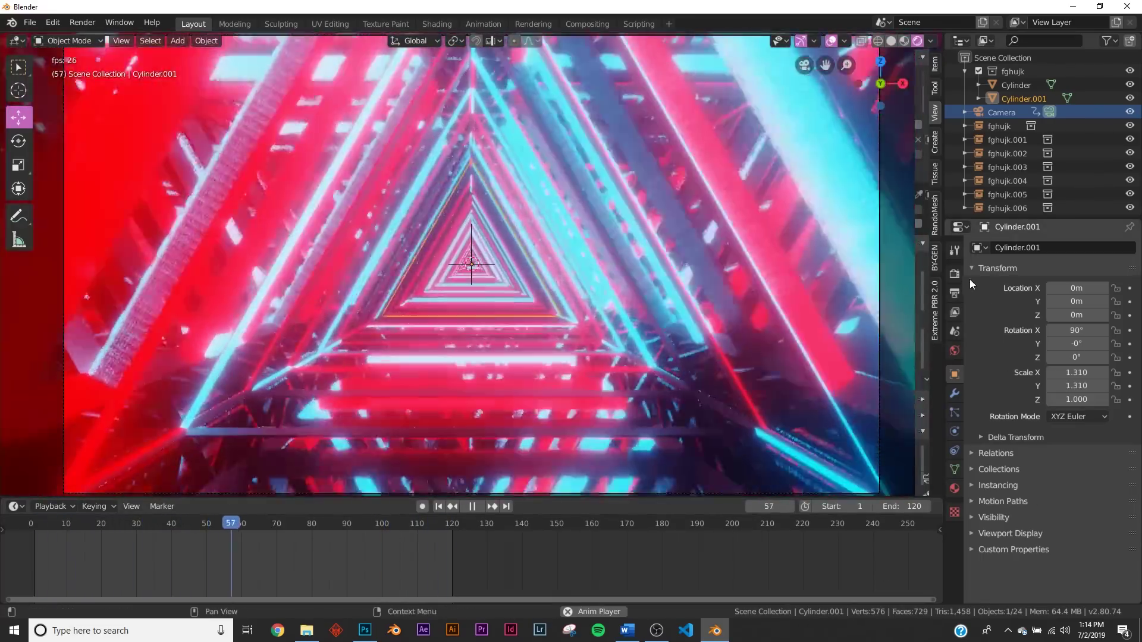
Step: Turn on Motion Blur in Render Properties, with Color Management and Bloom collapsed, then stop playback at frame 1
click(956, 275)
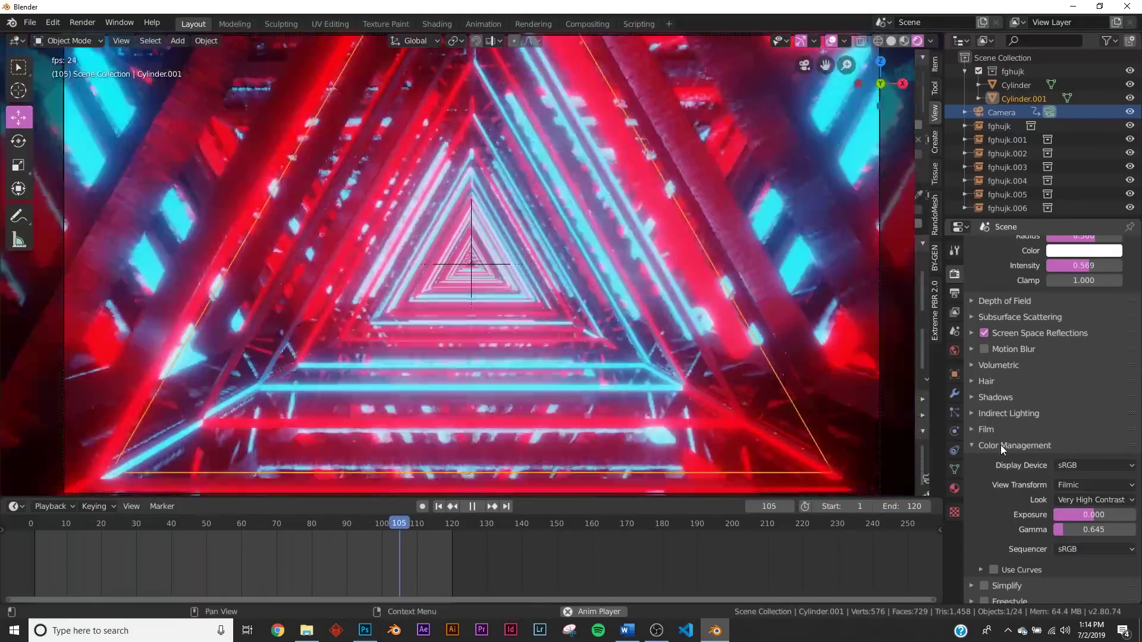
click(1000, 445)
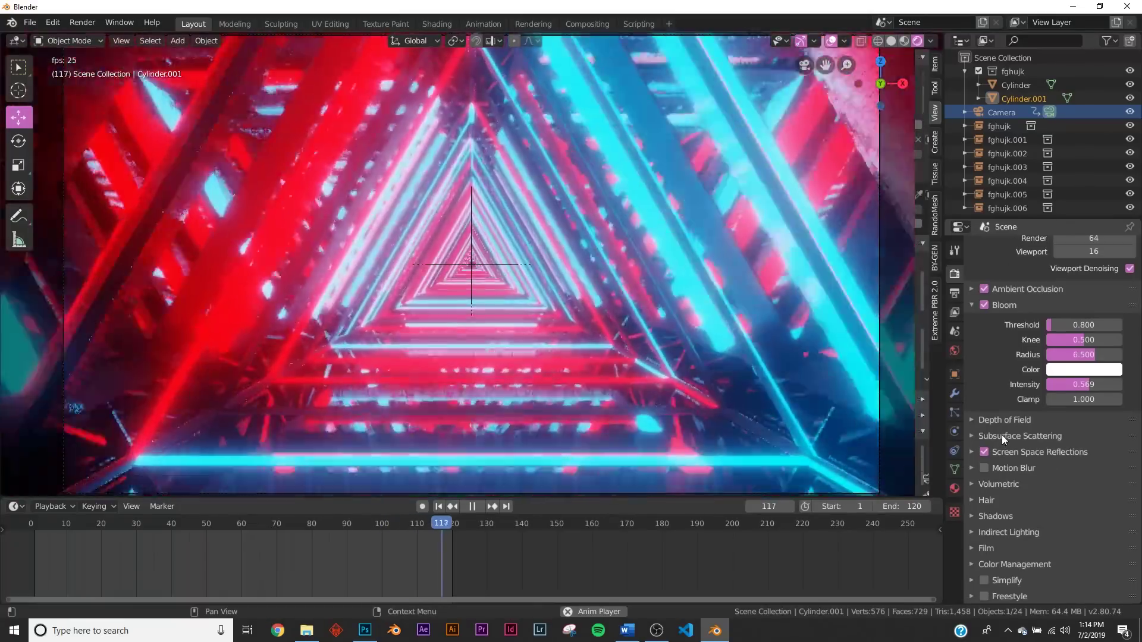
scroll(1038, 475, up, 2)
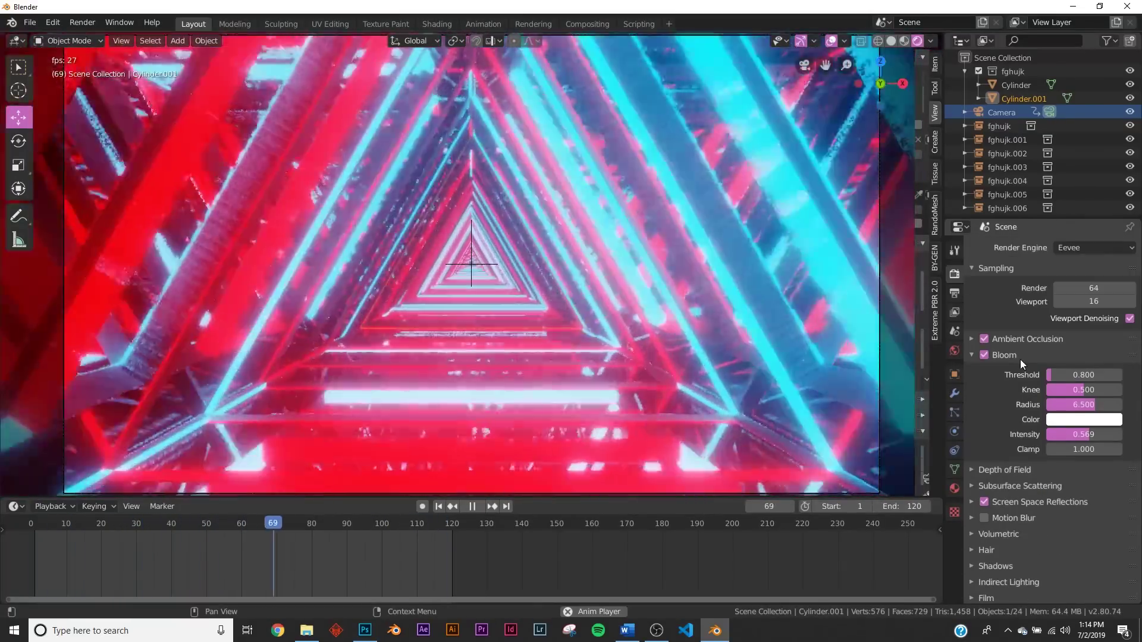
click(1017, 357)
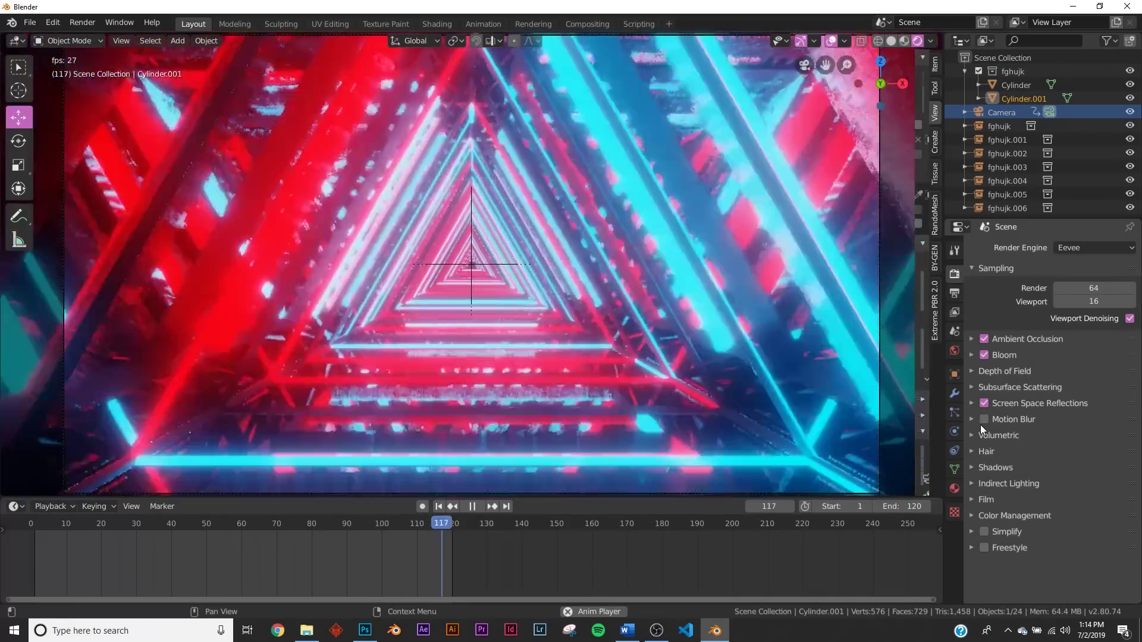
click(983, 420)
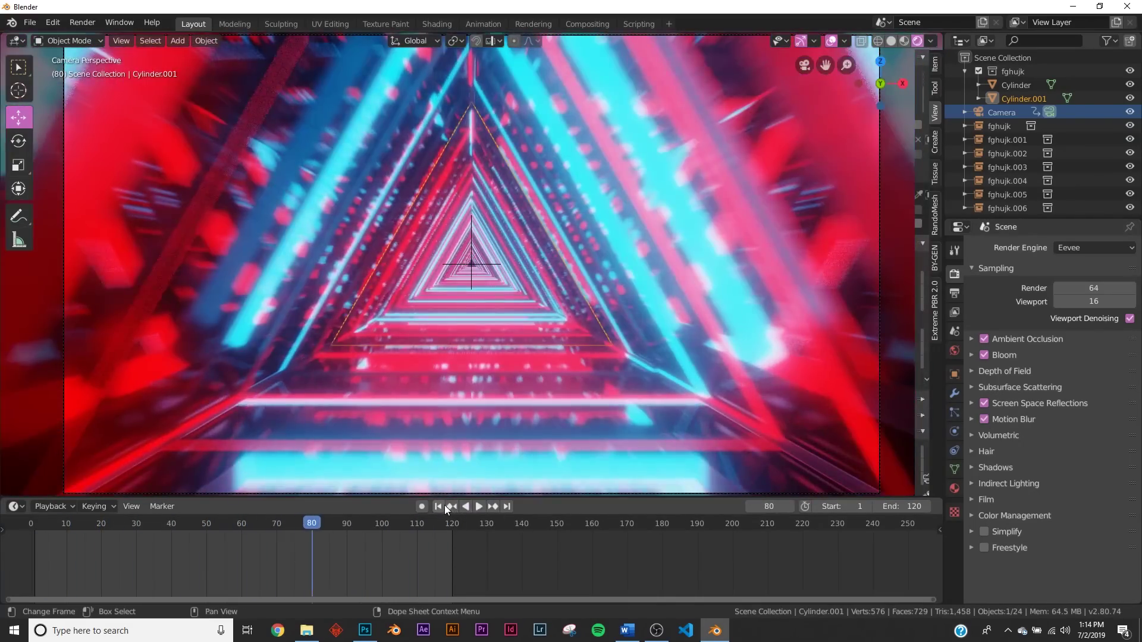
key(Escape)
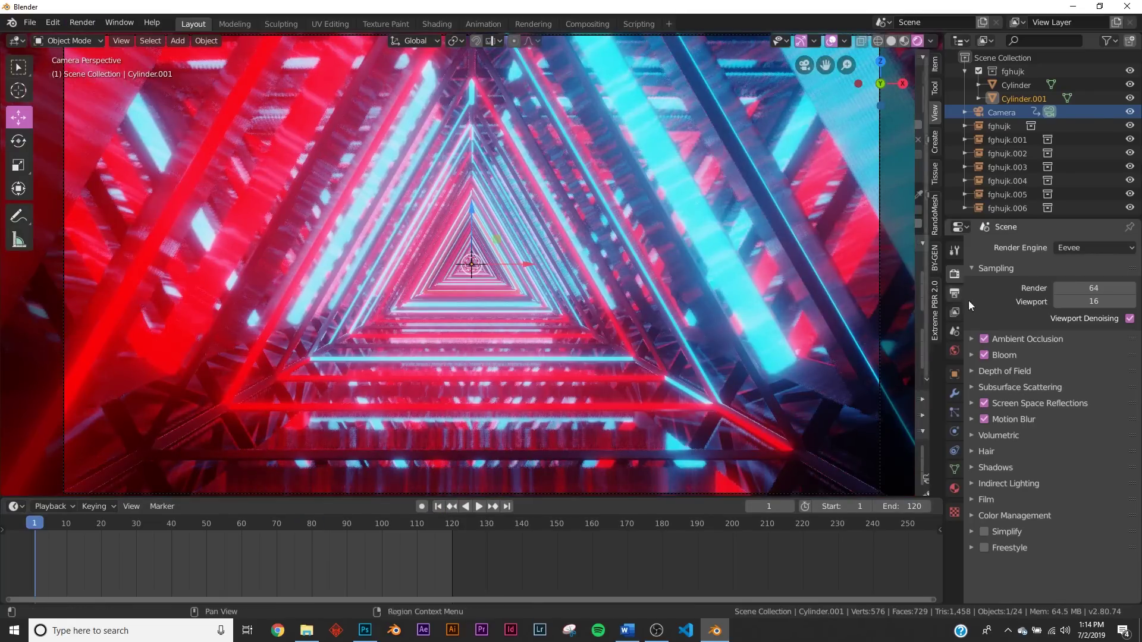
Step: Set the render output path to the Desktop with file name er
click(954, 291)
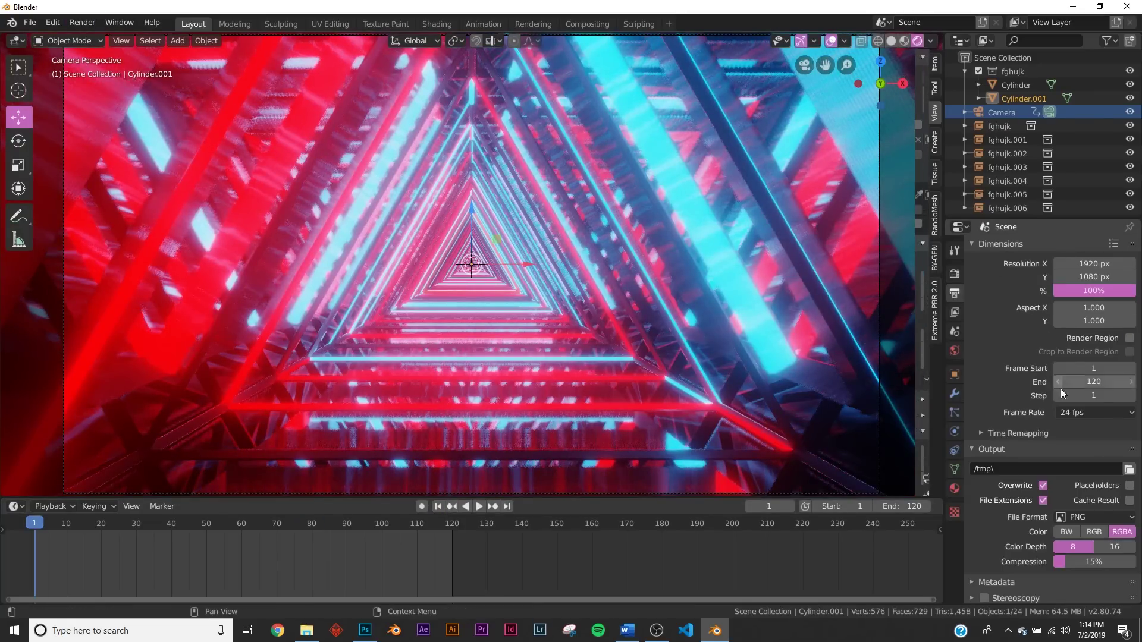
scroll(1131, 423, down, 1)
click(1129, 454)
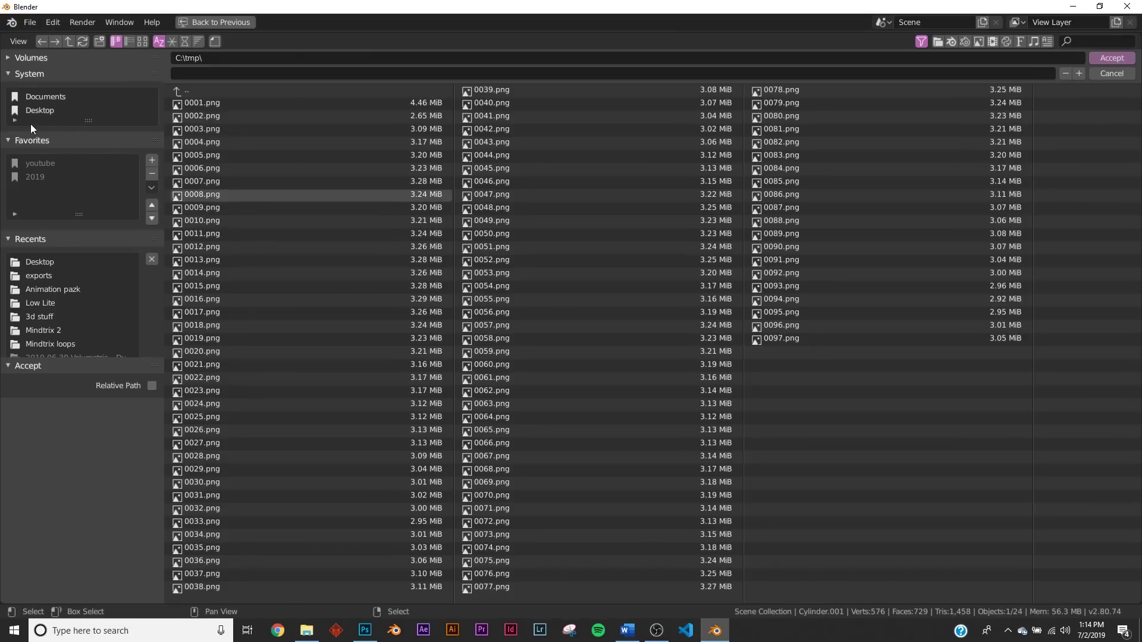
click(40, 261)
click(320, 74)
text(er)
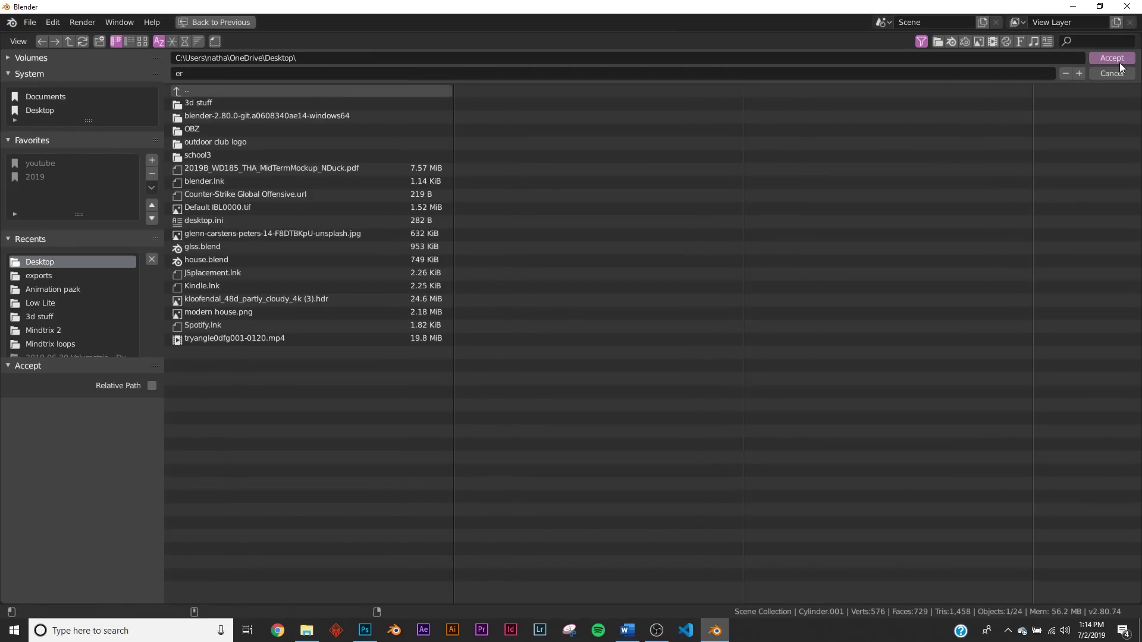
click(1112, 58)
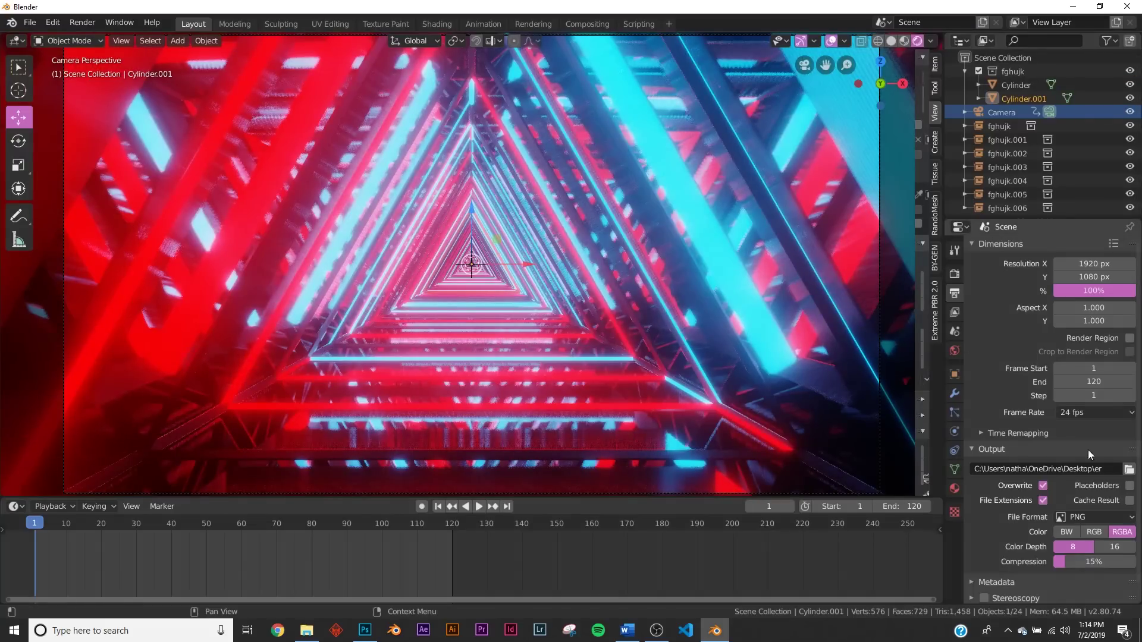
scroll(1094, 467, down, 1)
Step: Set File Format to FFmpeg video, Container MPEG-4, and Output quality High quality
click(1093, 499)
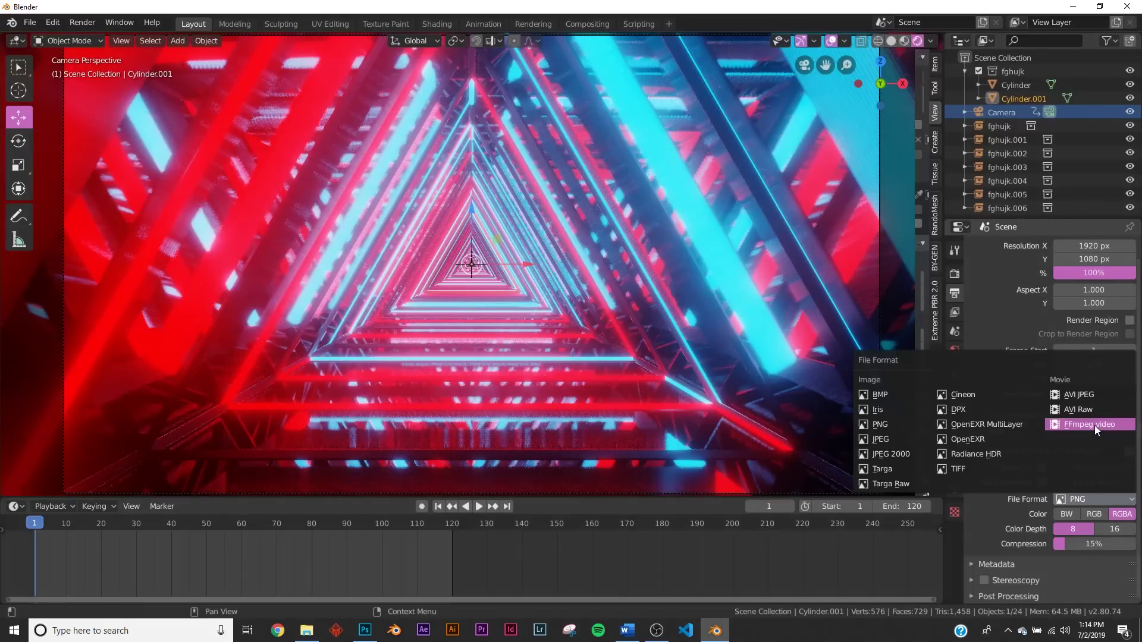
click(1095, 426)
click(1026, 546)
scroll(1047, 532, down, 4)
click(1082, 472)
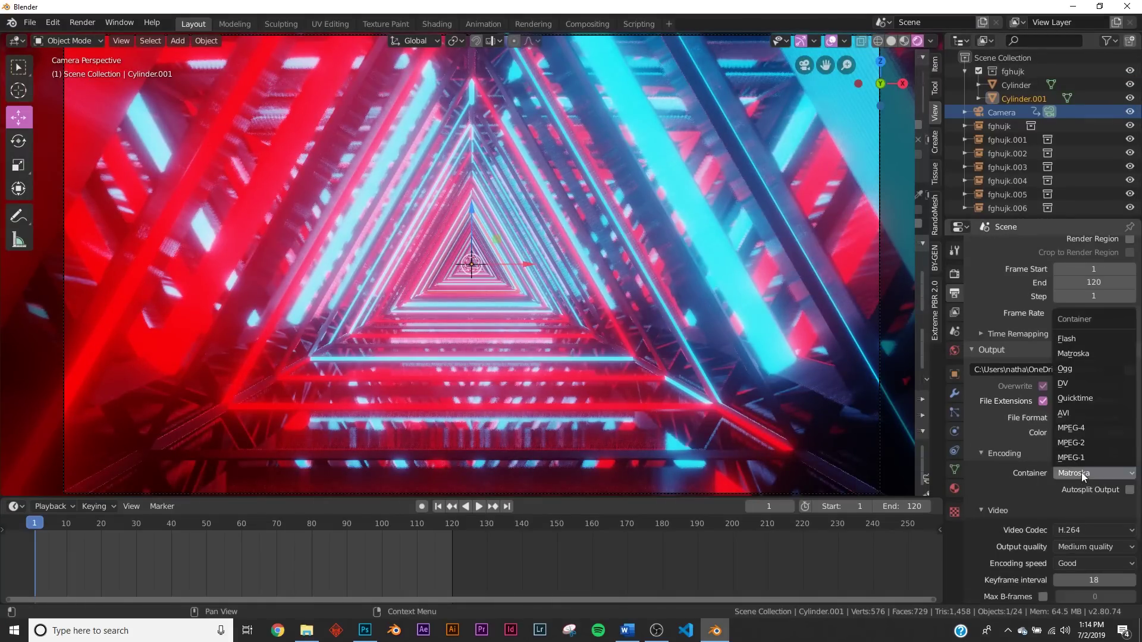
click(1081, 428)
click(1086, 543)
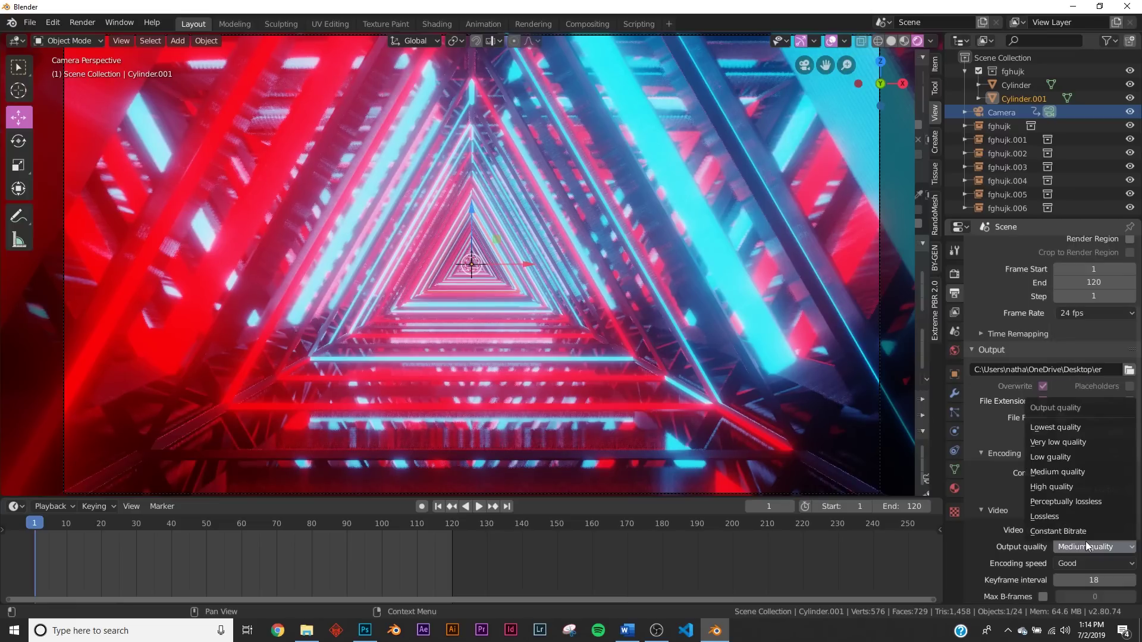
click(1070, 487)
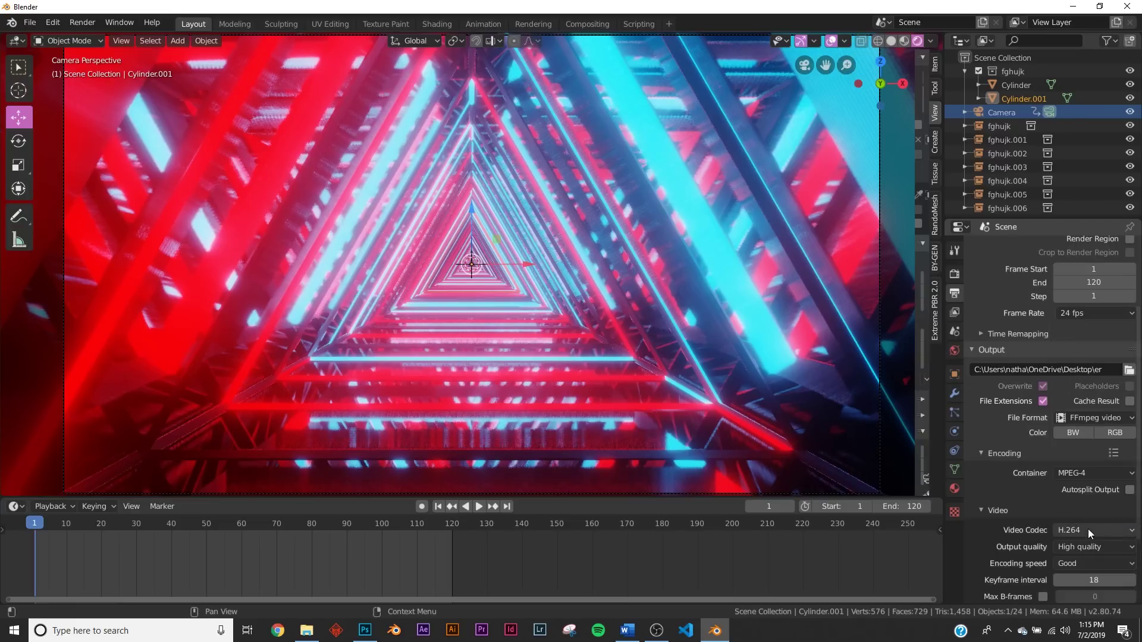
click(82, 24)
click(99, 57)
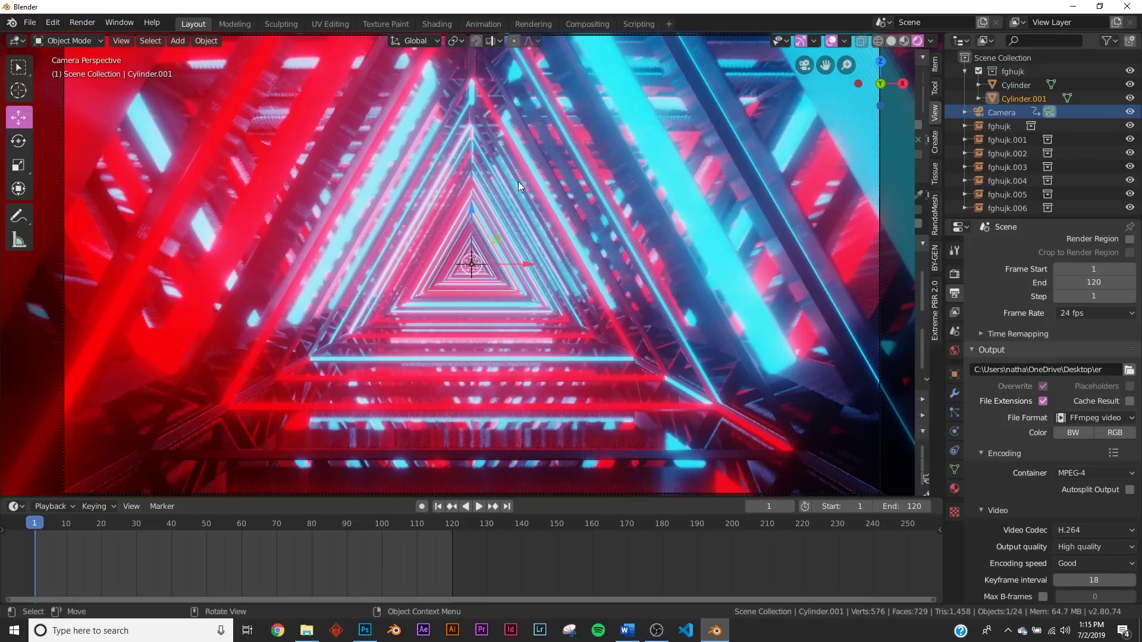